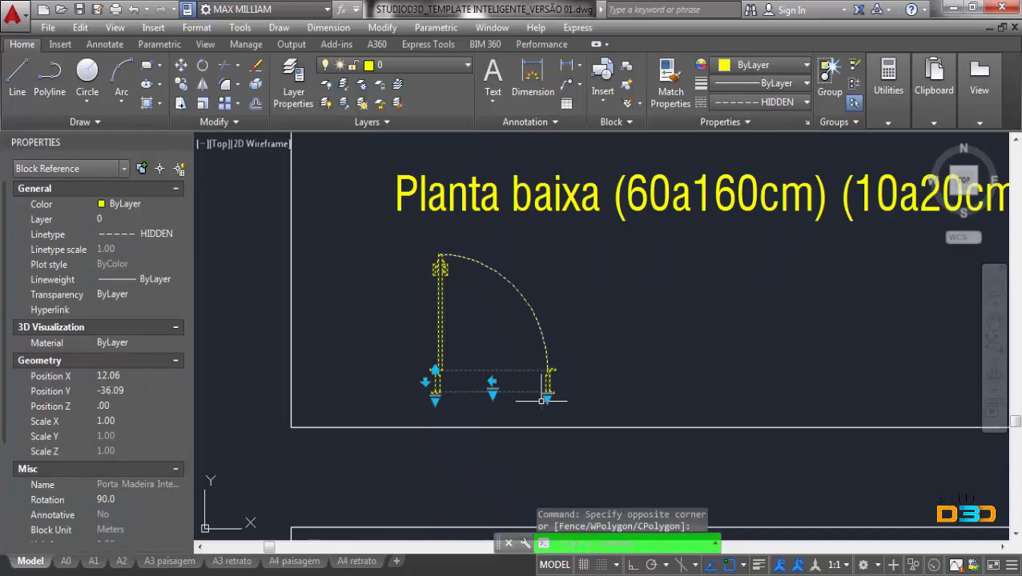
# - Cycle the selected door block's size through P60 and P140, ending back on P80
pyautogui.click(545, 398)
pyautogui.click(593, 216)
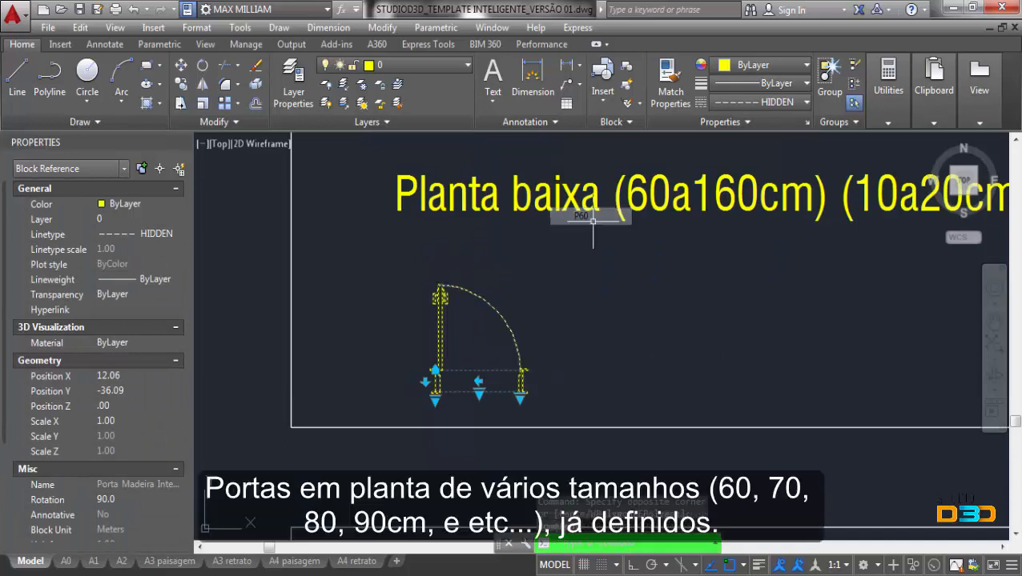
pyautogui.click(521, 400)
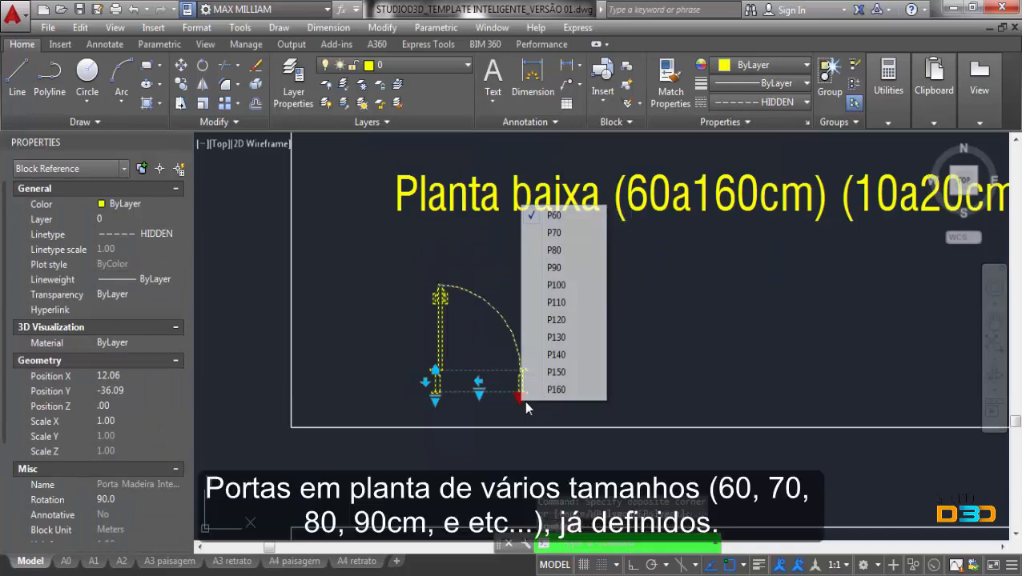
pyautogui.click(564, 358)
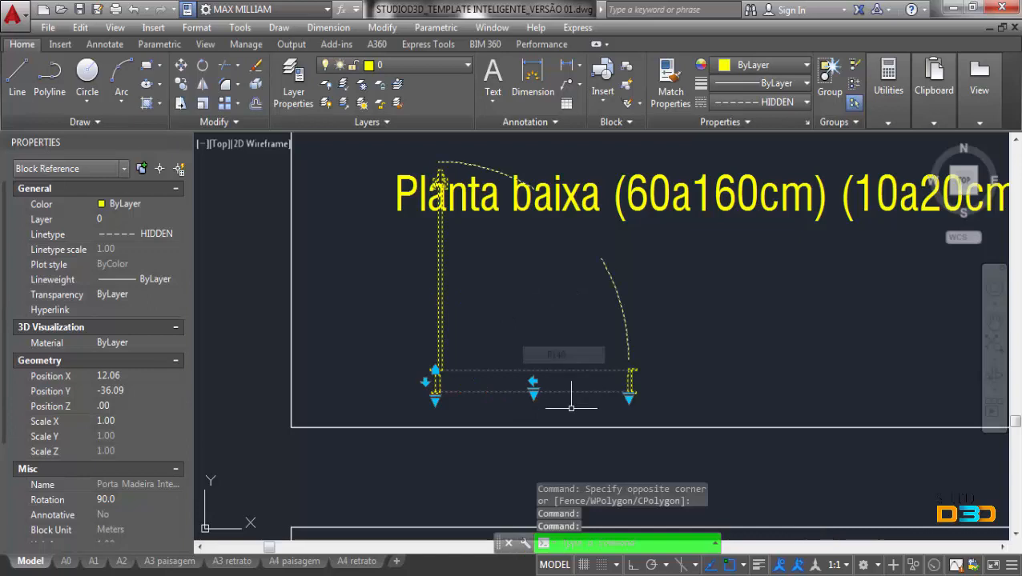
pyautogui.click(631, 398)
pyautogui.click(675, 249)
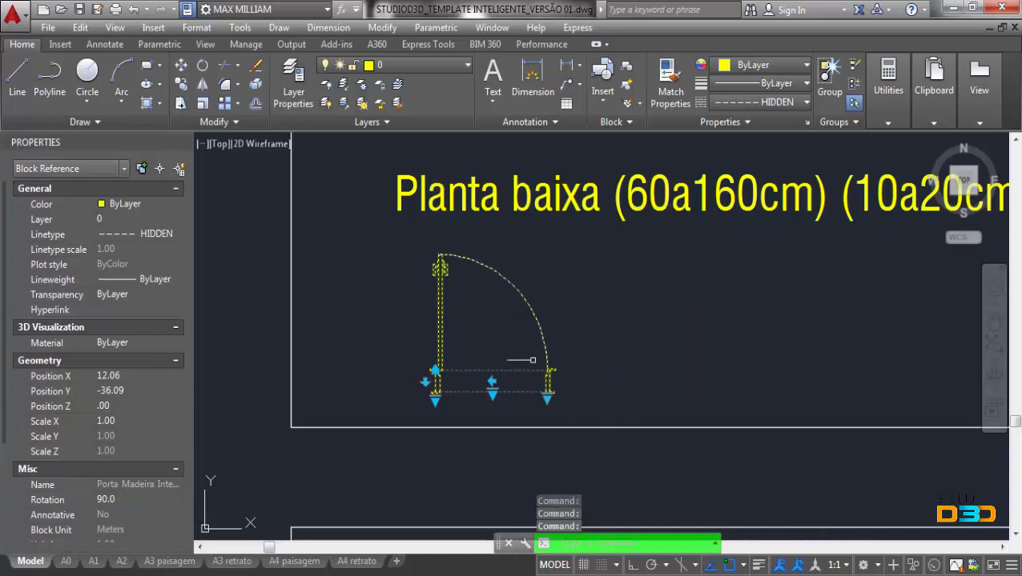
# - Flip the door leaf and its frame to the opposite side and back again
pyautogui.click(492, 381)
pyautogui.click(492, 382)
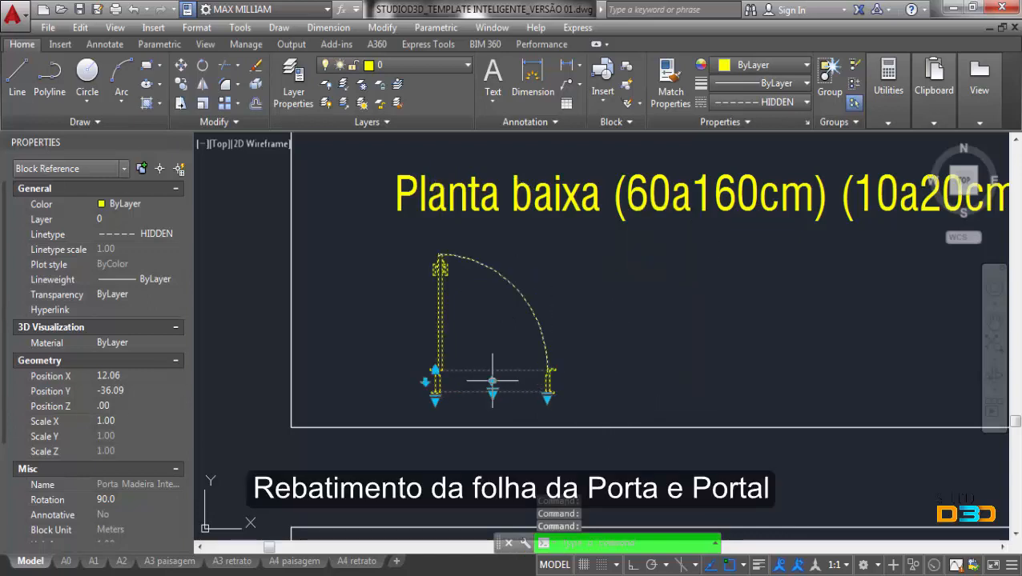
pyautogui.click(434, 372)
pyautogui.click(434, 391)
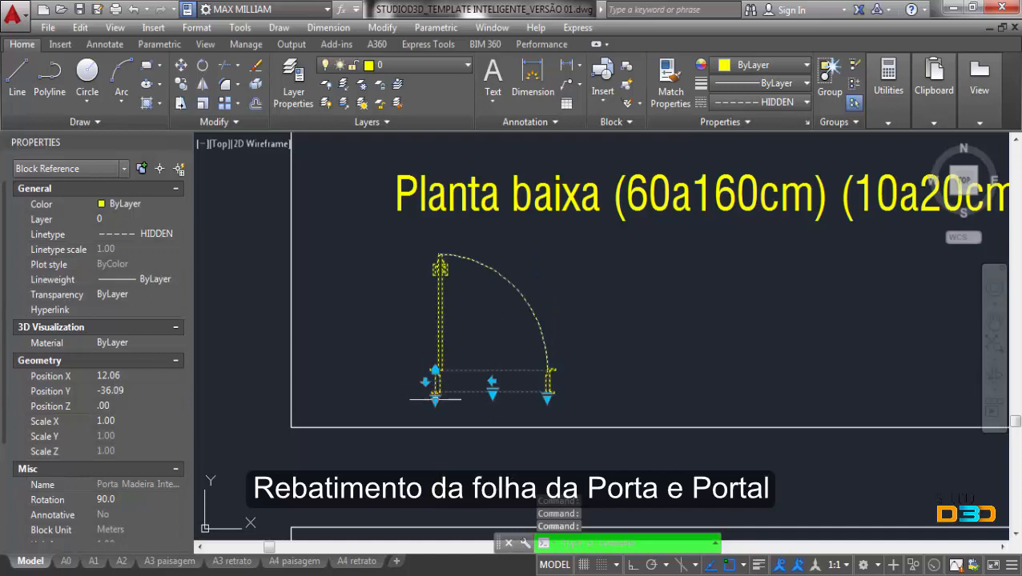
# - Cycle the door block's wall thickness through 10cm and 25cm, ending back on 15cm
pyautogui.click(448, 410)
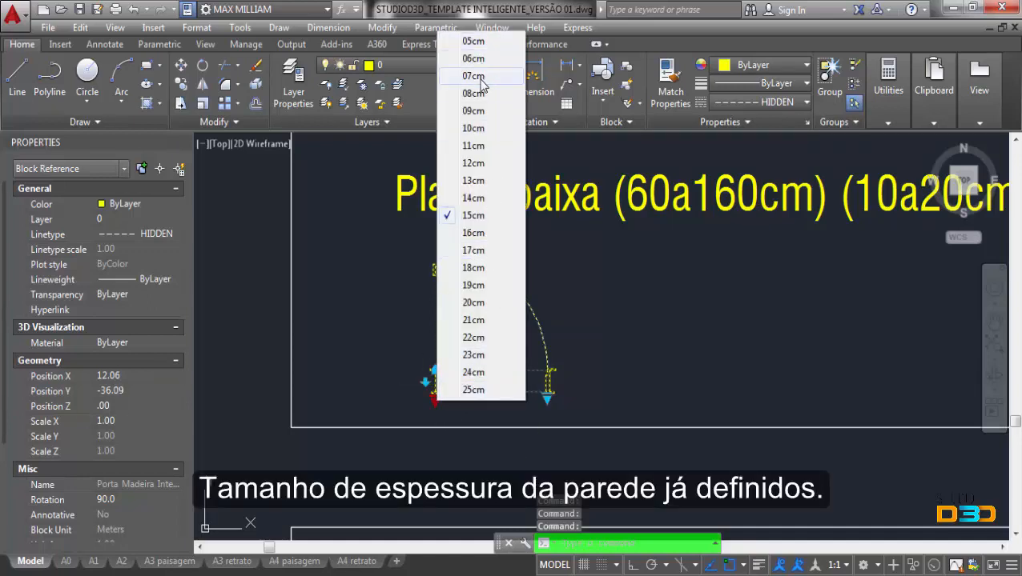
pyautogui.click(479, 134)
pyautogui.scroll(4, 440, 384)
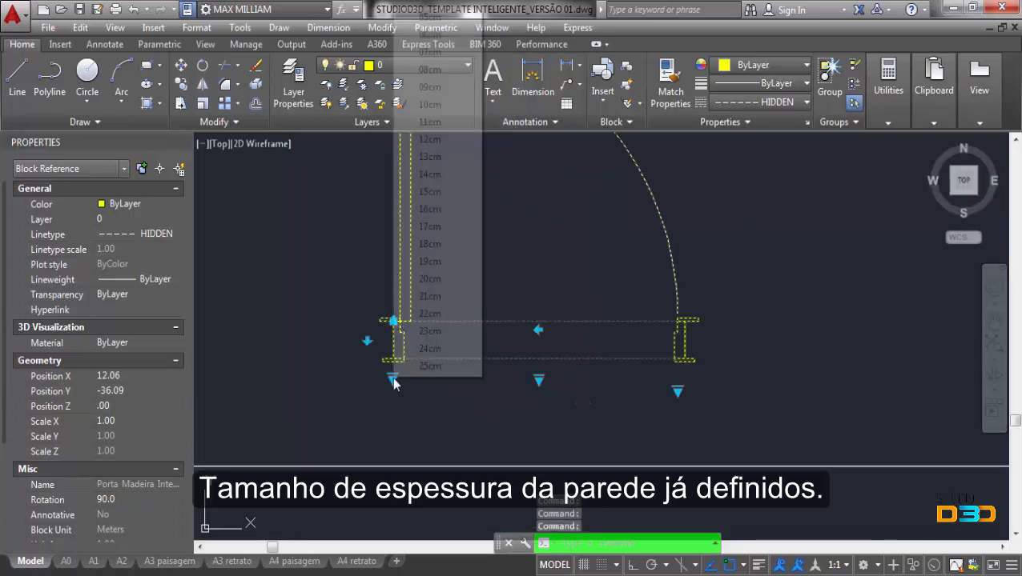
pyautogui.click(430, 366)
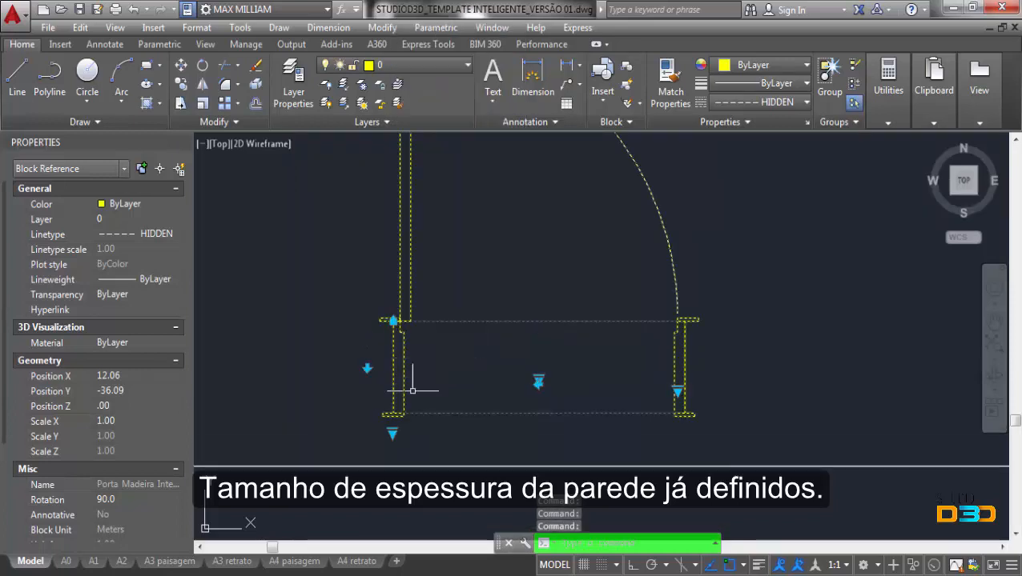
pyautogui.click(393, 432)
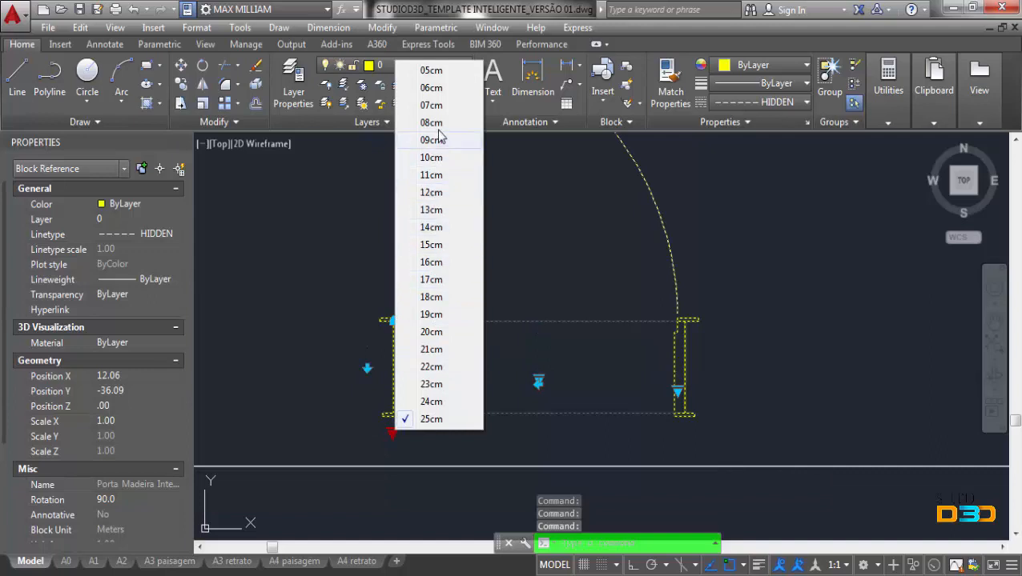
pyautogui.click(431, 247)
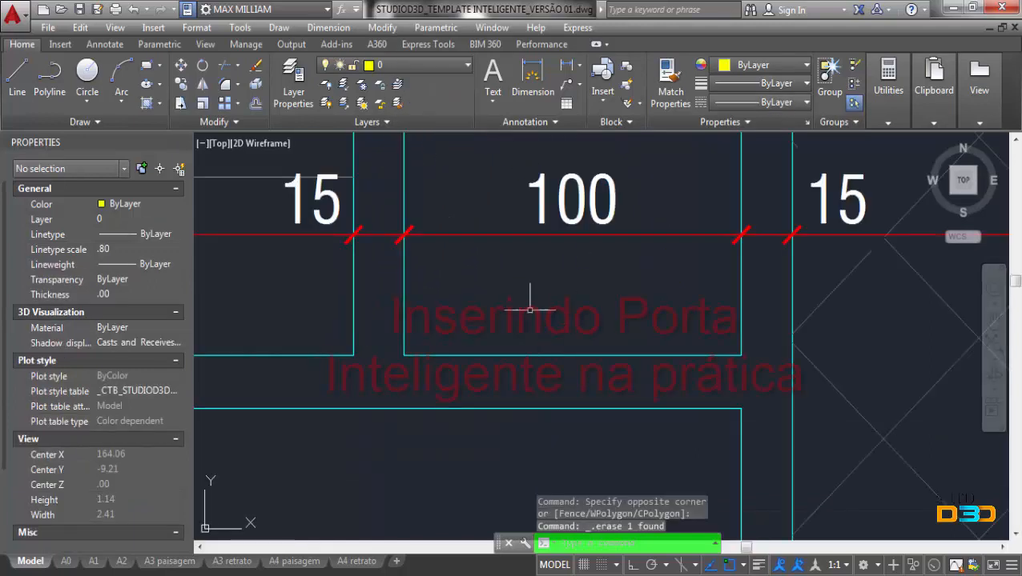
# - Draw a line across the wall thickness from the lower-left corner of the 100-wide space to the opposite wall line
pyautogui.press('Escape')
pyautogui.press('l')
pyautogui.press('Return')
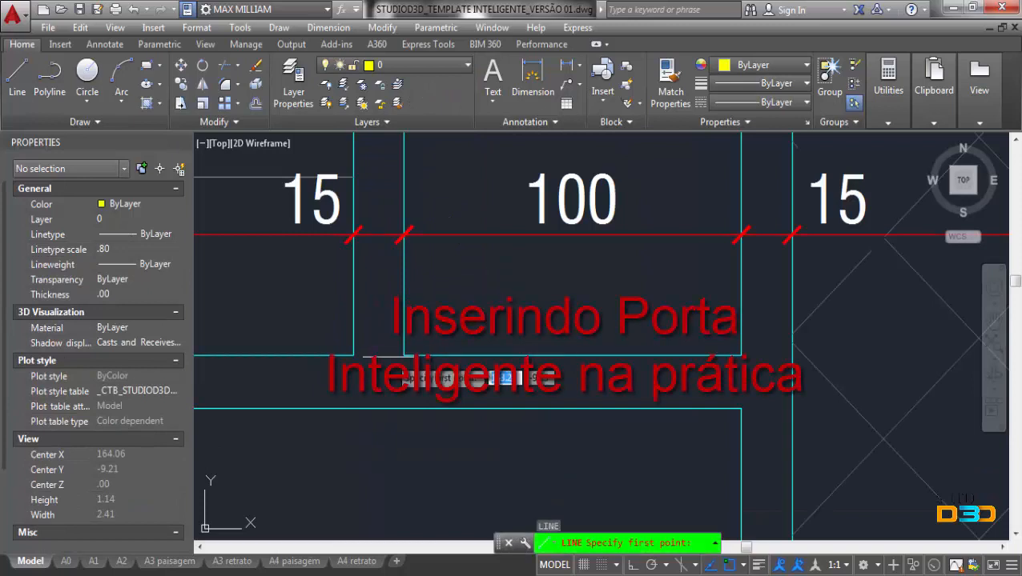
pyautogui.click(404, 356)
pyautogui.click(404, 409)
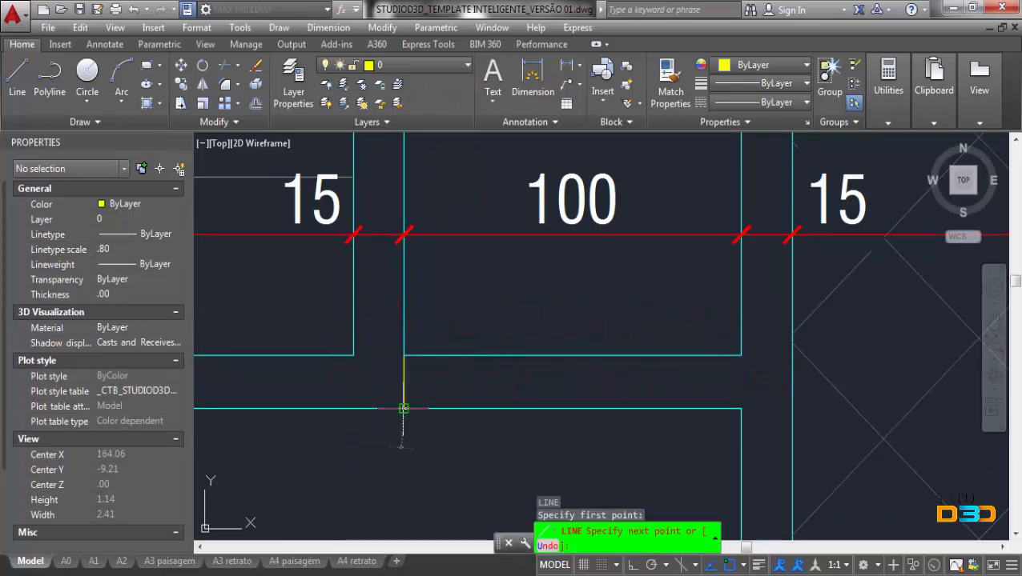
pyautogui.press('Escape')
# - Offset the line across the wall by 0.05 to the right and delete the original line
pyautogui.press('Return')
pyautogui.write('5')
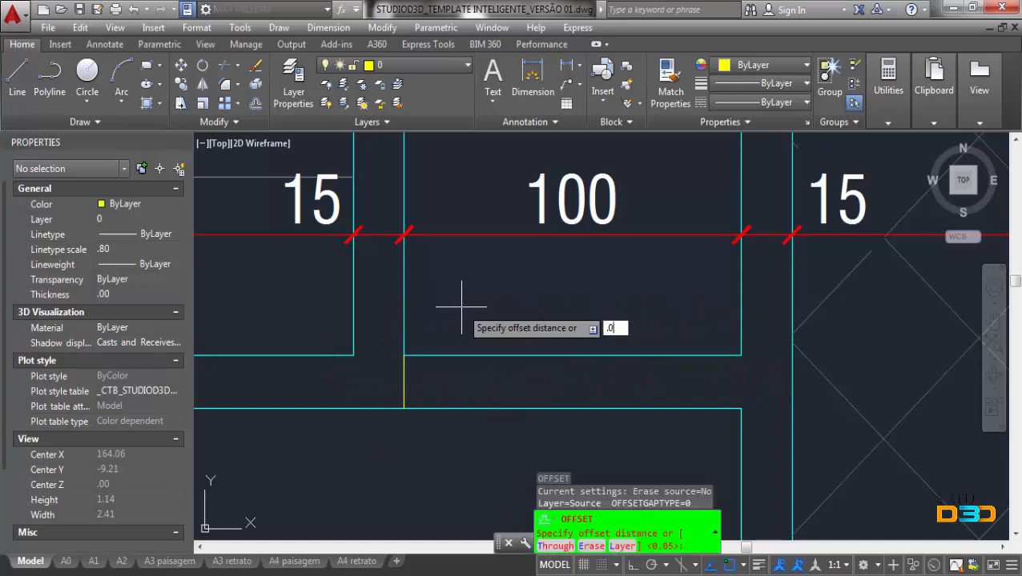
pyautogui.press('Return')
pyautogui.click(404, 377)
pyautogui.click(411, 378)
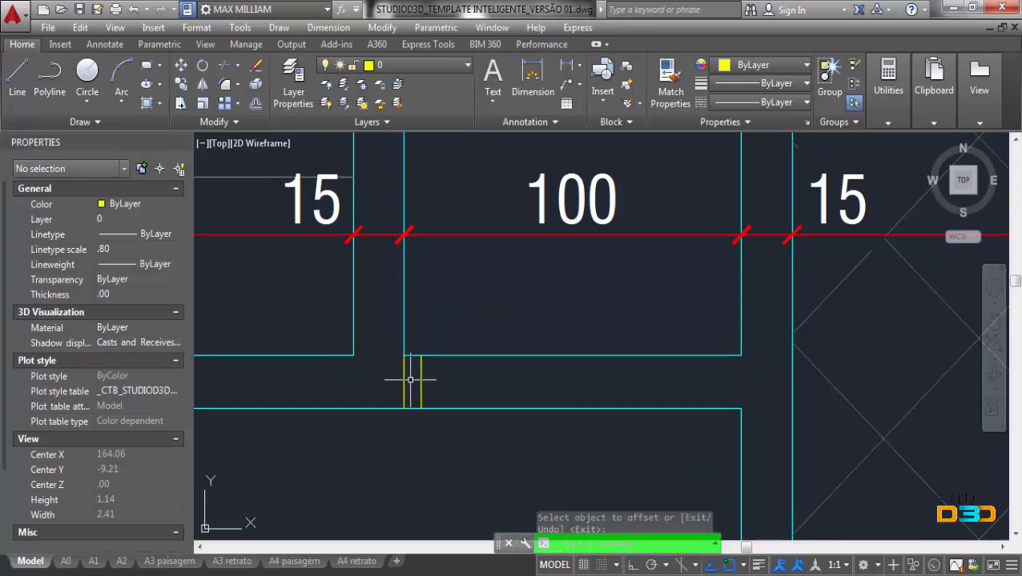
pyautogui.press('Escape')
pyautogui.moveTo(411, 380); pyautogui.dragTo(376, 358)
pyautogui.press('Delete')
# - Match the offset line's properties to those of the cyan wall line
pyautogui.write('ma')
pyautogui.press('Return')
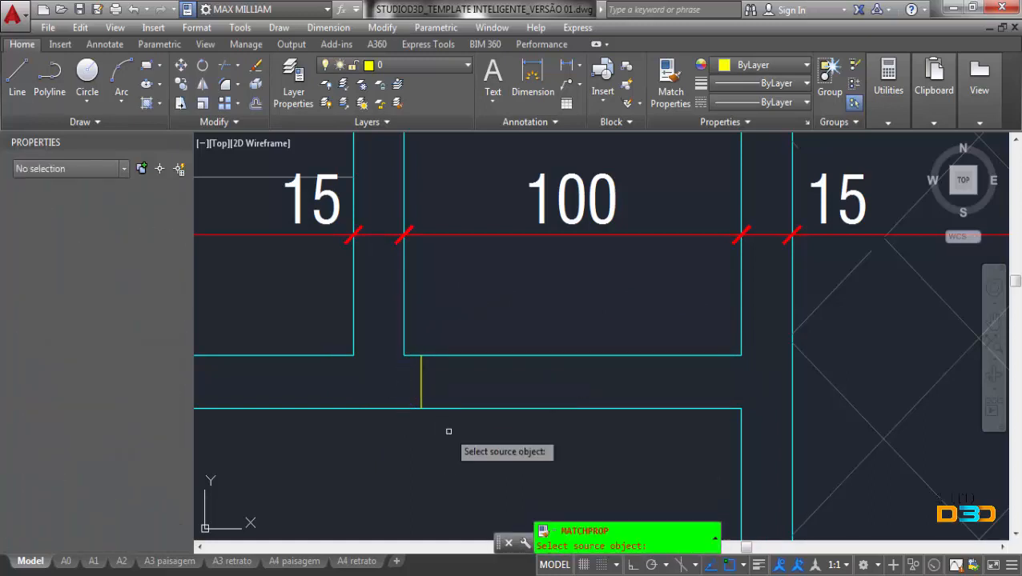
pyautogui.click(422, 410)
pyautogui.moveTo(419, 387); pyautogui.dragTo(426, 374)
pyautogui.press('Escape')
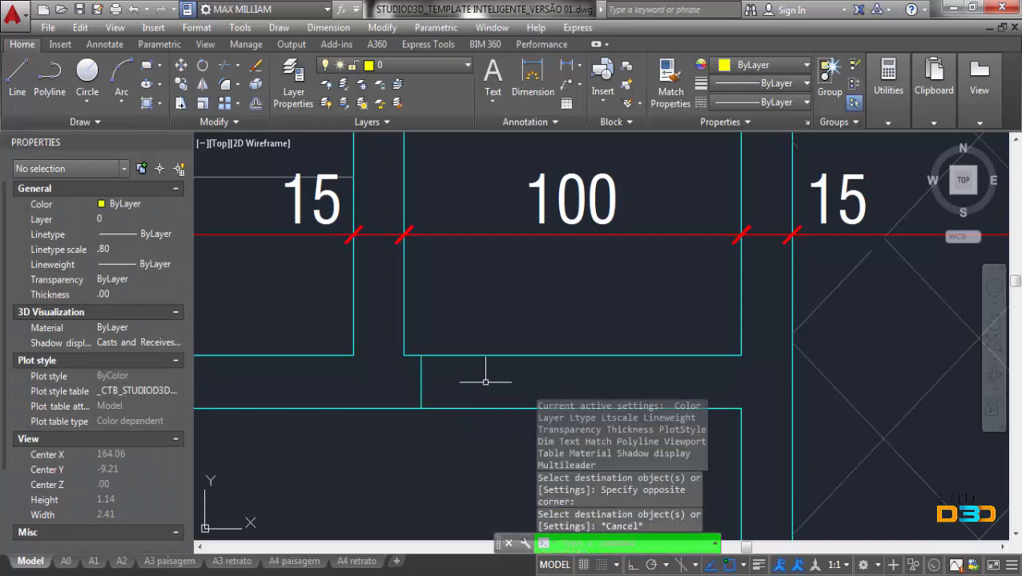
# - Insert the "Porta Madeira Int..." door block with its base point on the upper end of the offset line
pyautogui.moveTo(486, 388)
pyautogui.mouseDown(button='middle')
pyautogui.moveTo(465, 383)
pyautogui.moveTo(449, 265)
pyautogui.mouseUp(button='middle')
pyautogui.press('Escape')
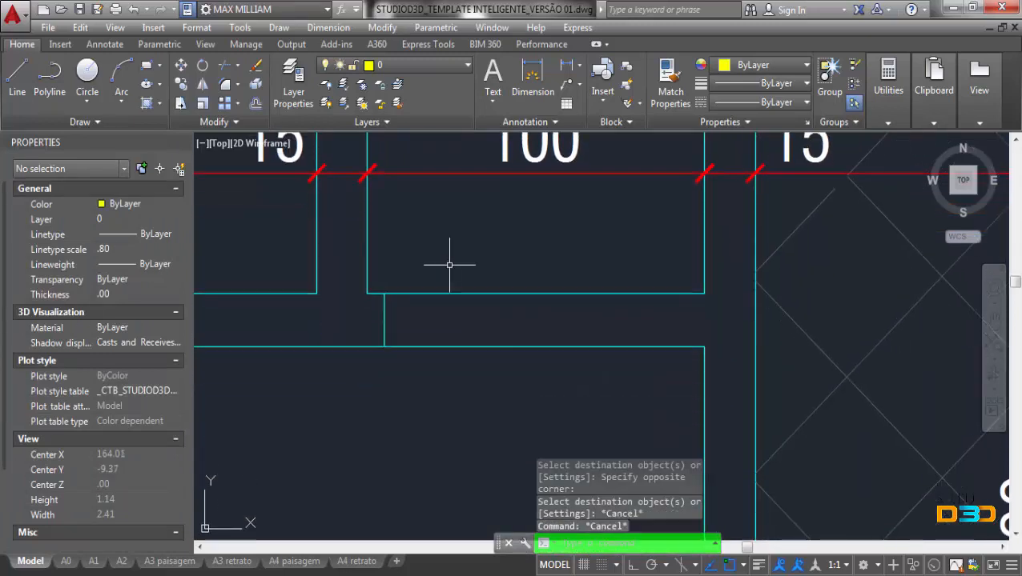
pyautogui.click(607, 102)
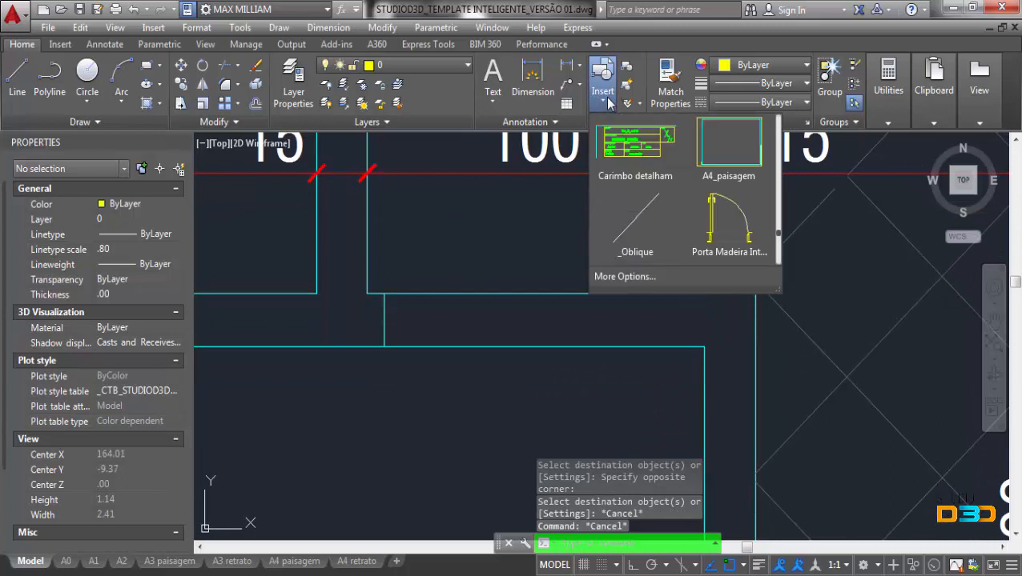
pyautogui.click(721, 233)
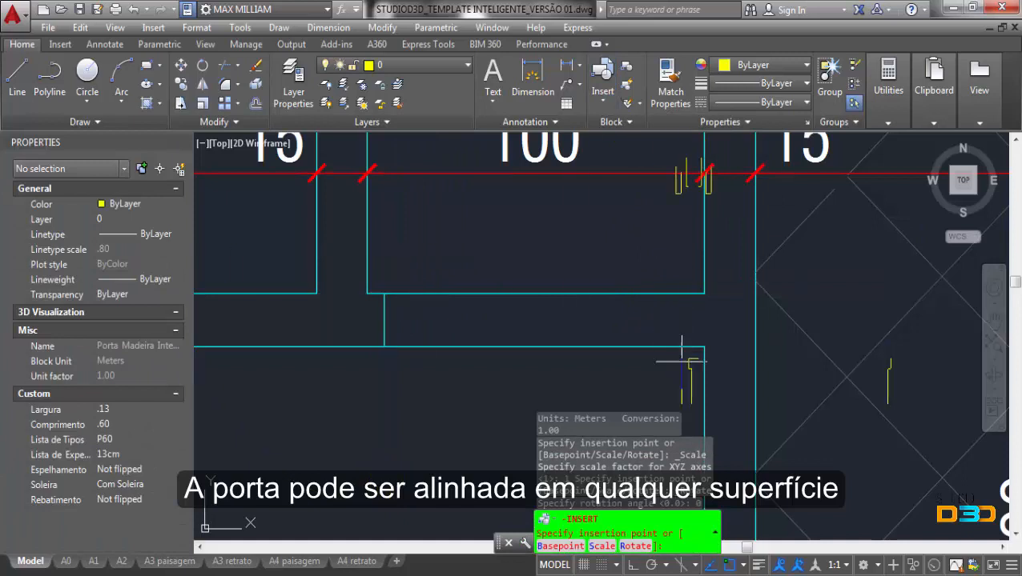
pyautogui.moveTo(703, 395); pyautogui.dragTo(706, 308, button='middle')
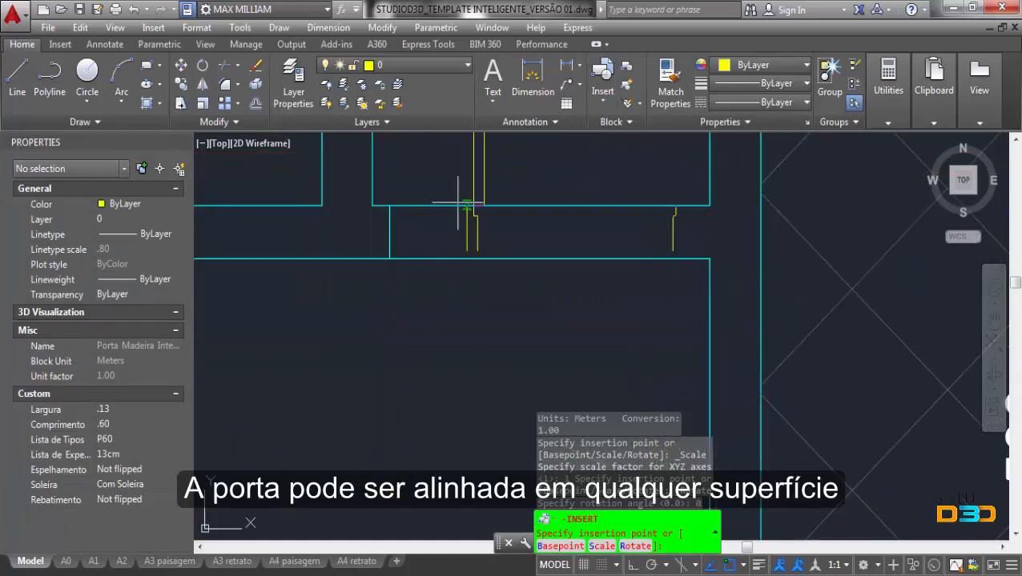
pyautogui.scroll(2, 458, 200)
pyautogui.click(465, 328)
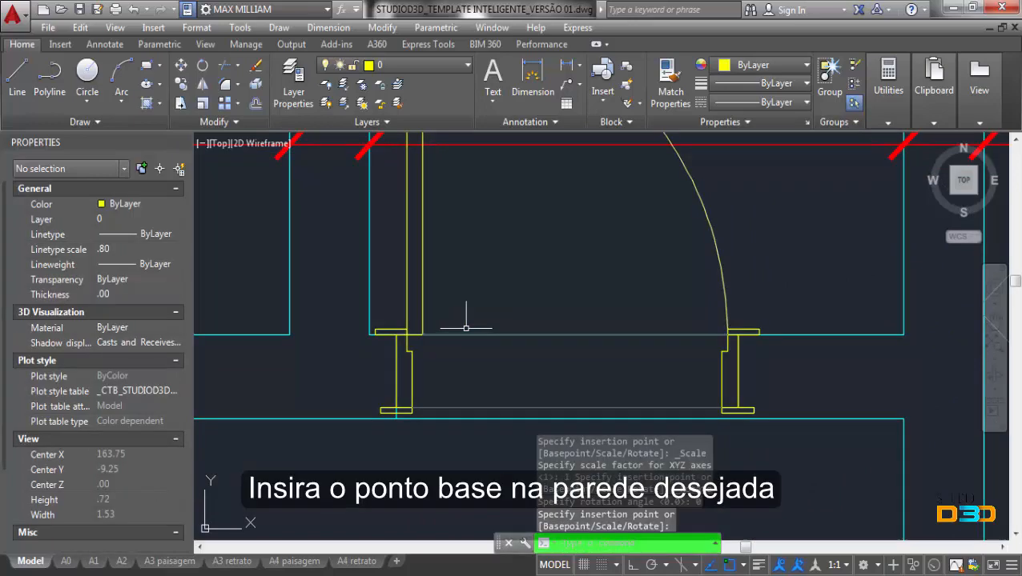
pyautogui.press('Escape')
# - Select the inserted door block and set its wall thickness to 15cm
pyautogui.scroll(-3, 485, 289)
pyautogui.scroll(3, 463, 326)
pyautogui.click(459, 327)
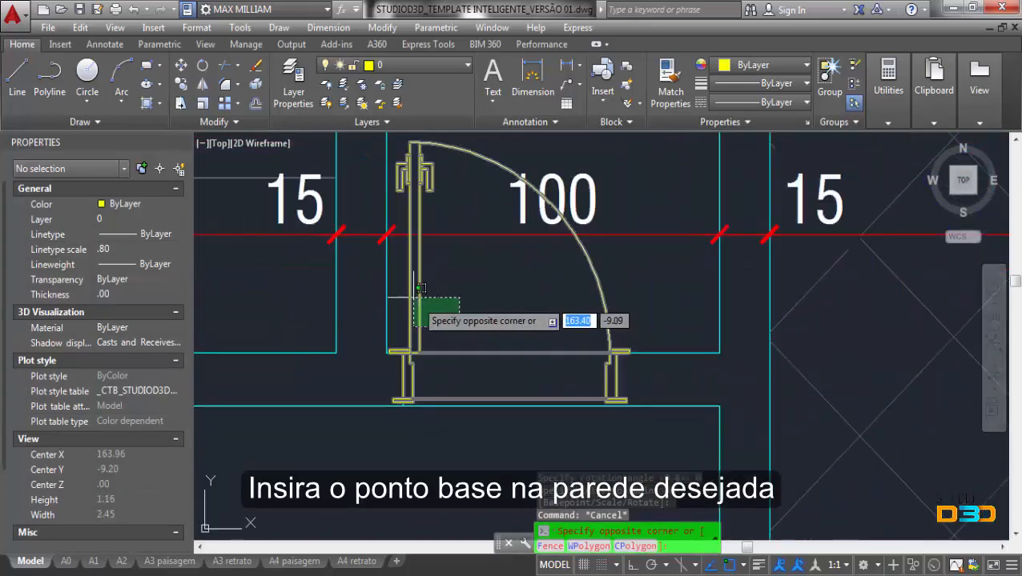
pyautogui.click(414, 298)
pyautogui.scroll(-2, 418, 313)
pyautogui.click(414, 376)
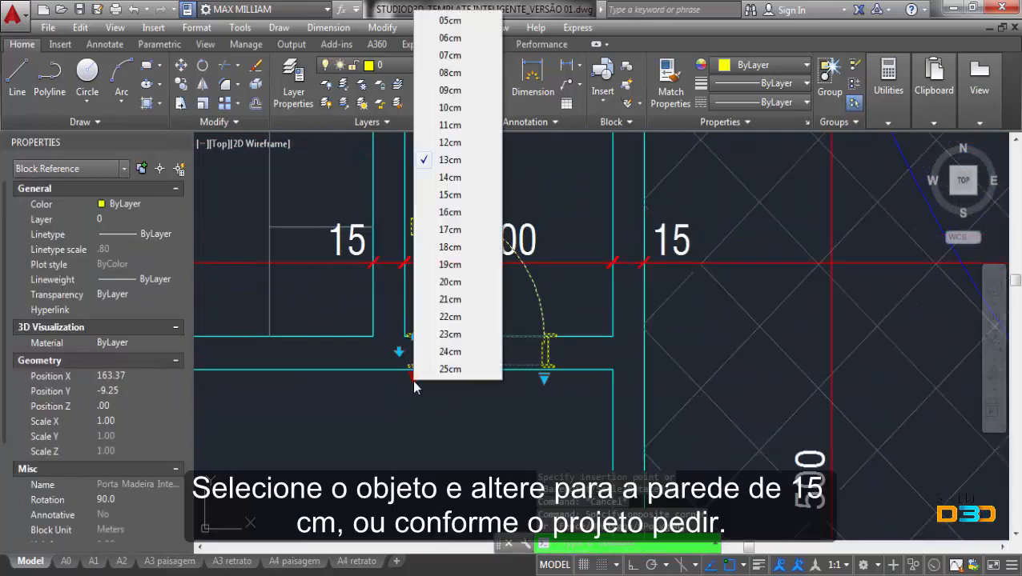
pyautogui.click(448, 200)
# - Set the inserted door block's size to P80
pyautogui.scroll(3, 412, 370)
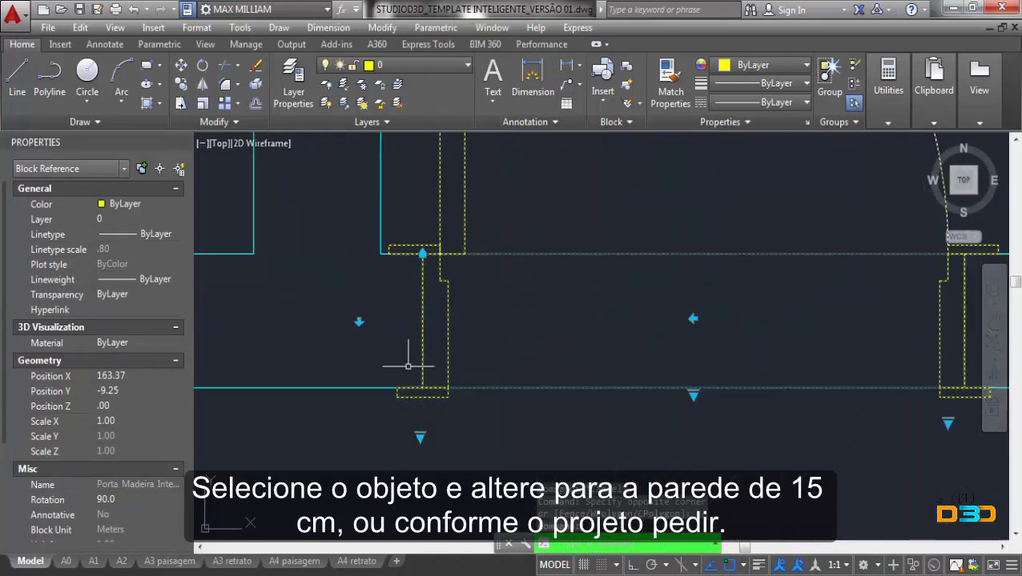
pyautogui.scroll(-2, 421, 374)
pyautogui.moveTo(524, 370); pyautogui.dragTo(410, 377, button='middle')
pyautogui.scroll(-3, 626, 408)
pyautogui.moveTo(626, 415); pyautogui.dragTo(557, 422, button='middle')
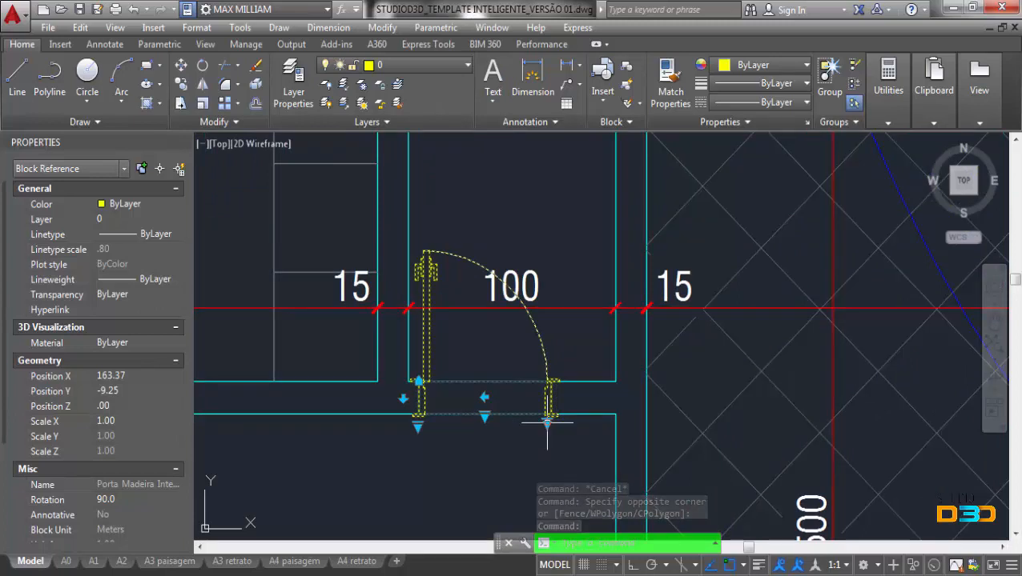
pyautogui.click(547, 422)
pyautogui.click(583, 269)
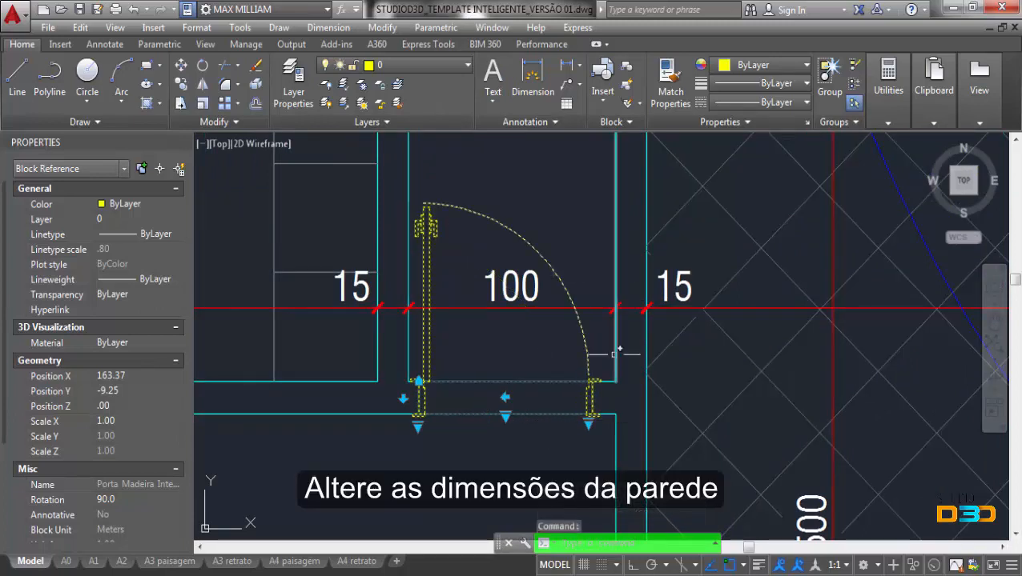
# - Try size P90 on the inserted door, return it to P80 and deselect the block
pyautogui.scroll(1, 592, 392)
pyautogui.scroll(1, 615, 402)
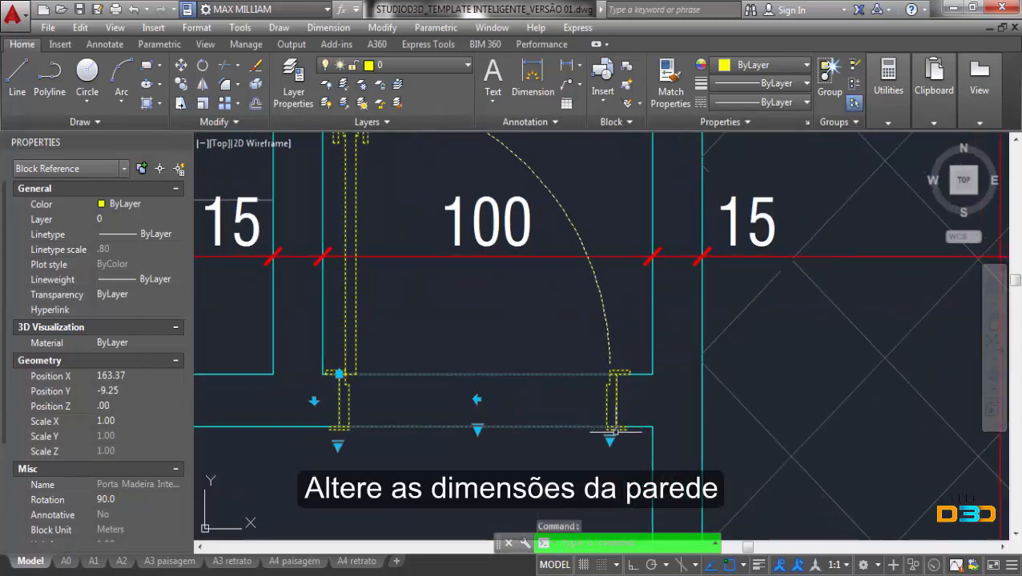
pyautogui.click(609, 441)
pyautogui.click(652, 340)
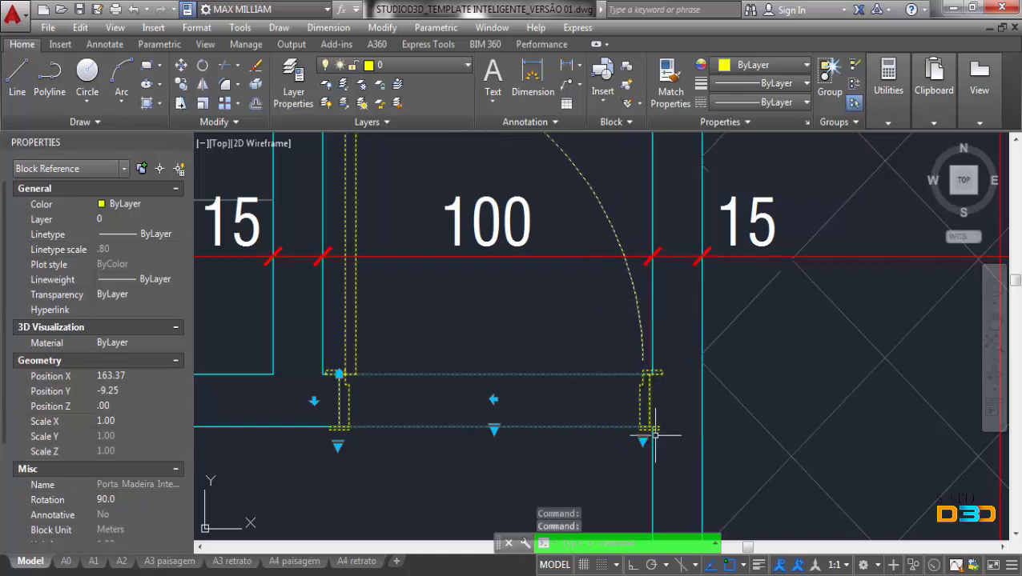
pyautogui.click(642, 439)
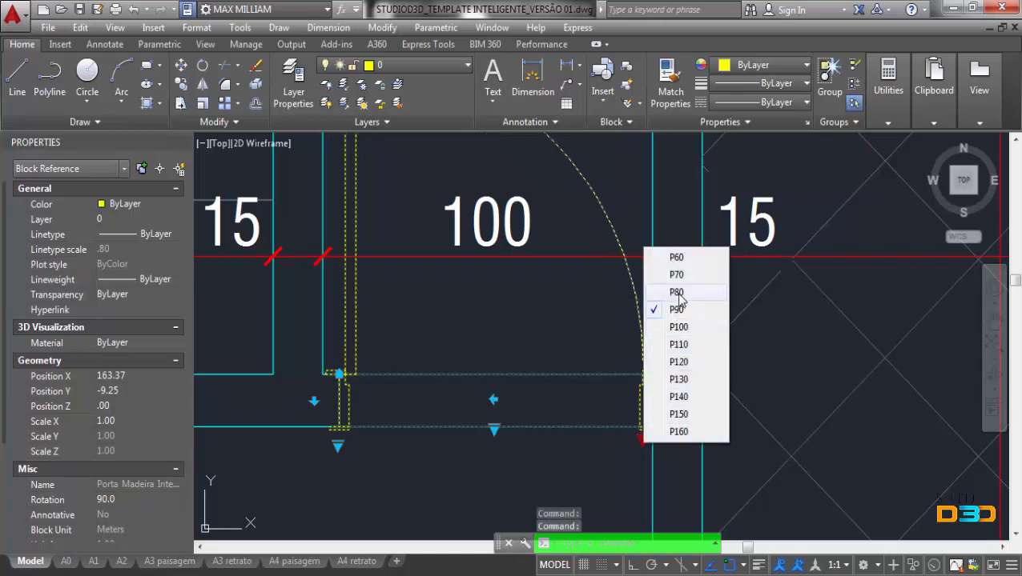
pyautogui.click(677, 293)
pyautogui.scroll(-2, 527, 376)
pyautogui.scroll(2, 469, 408)
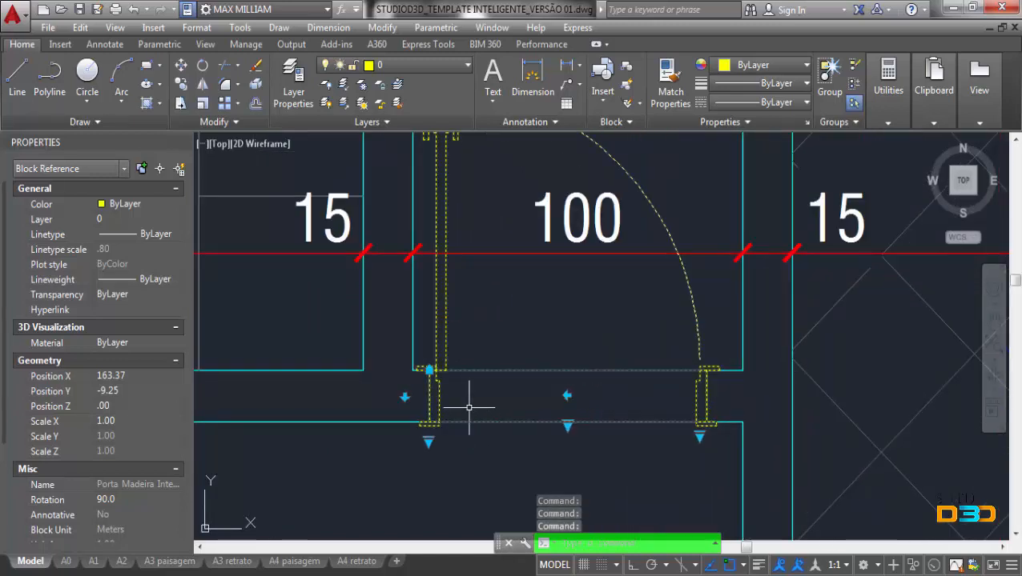
pyautogui.press('Escape')
# - Flip the inserted door horizontally so its leaf hinges on the right jamb
pyautogui.scroll(-2, 456, 417)
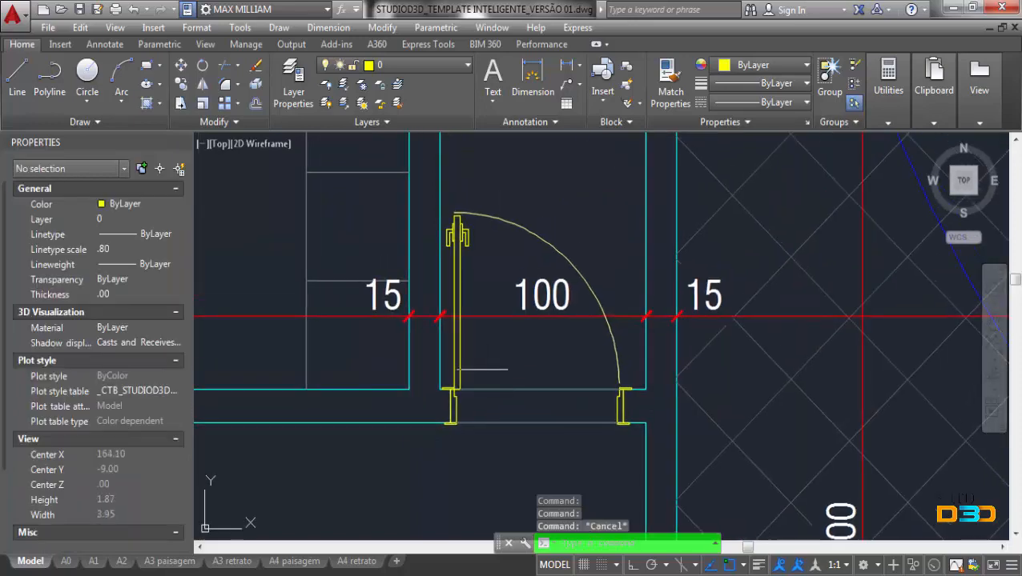
pyautogui.click(452, 350)
pyautogui.click(537, 406)
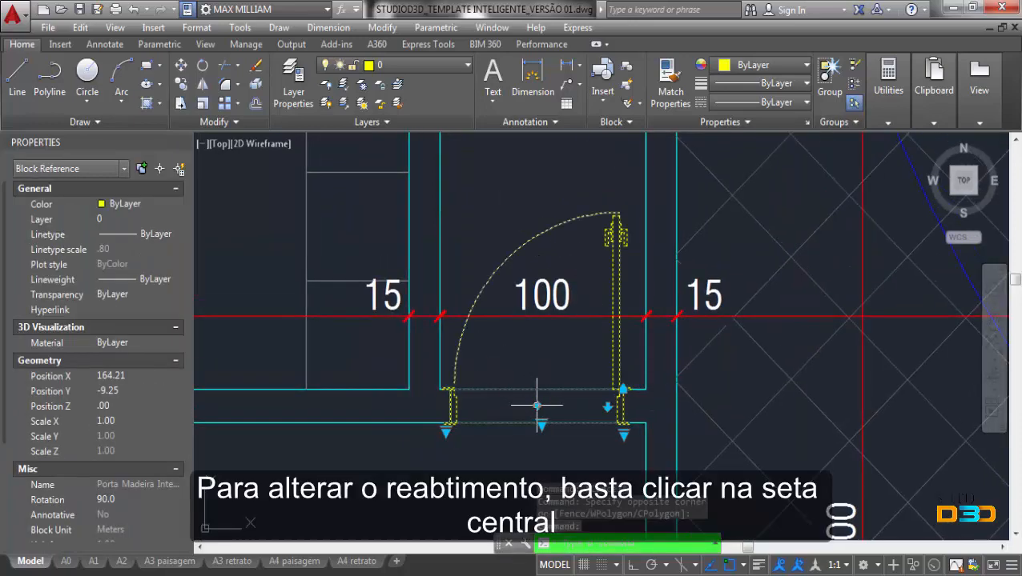
pyautogui.scroll(-1, 536, 406)
pyautogui.scroll(3, 533, 389)
pyautogui.press('Escape')
# - Draw a line across the wall thickness at the door's right jamb
pyautogui.moveTo(642, 414); pyautogui.dragTo(563, 388, button='middle')
pyautogui.write('l')
pyautogui.press('Return')
pyautogui.click(566, 410)
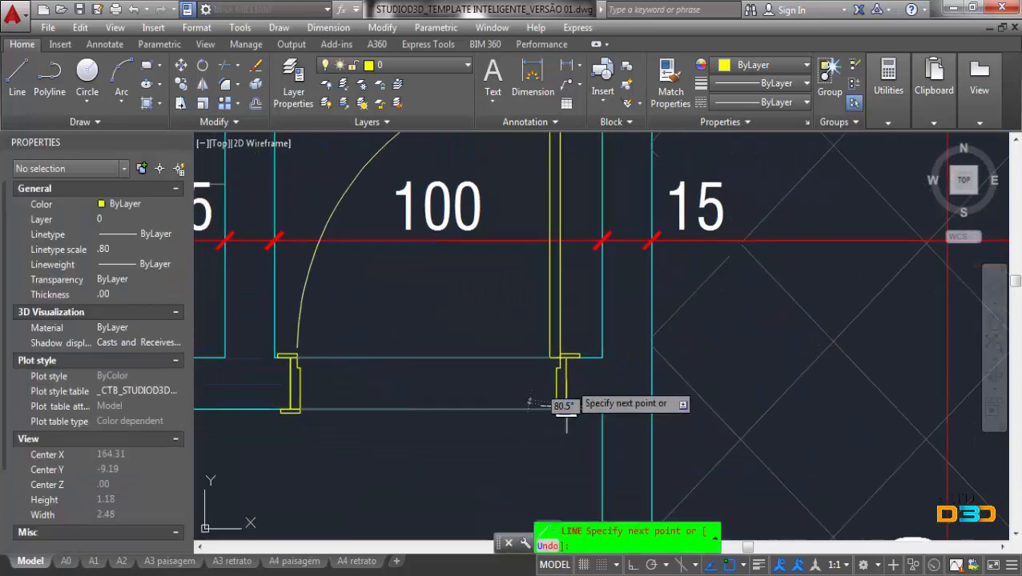
pyautogui.press('Escape')
# - Trim the wall lines crossing the door opening between its two jambs
pyautogui.click(582, 439)
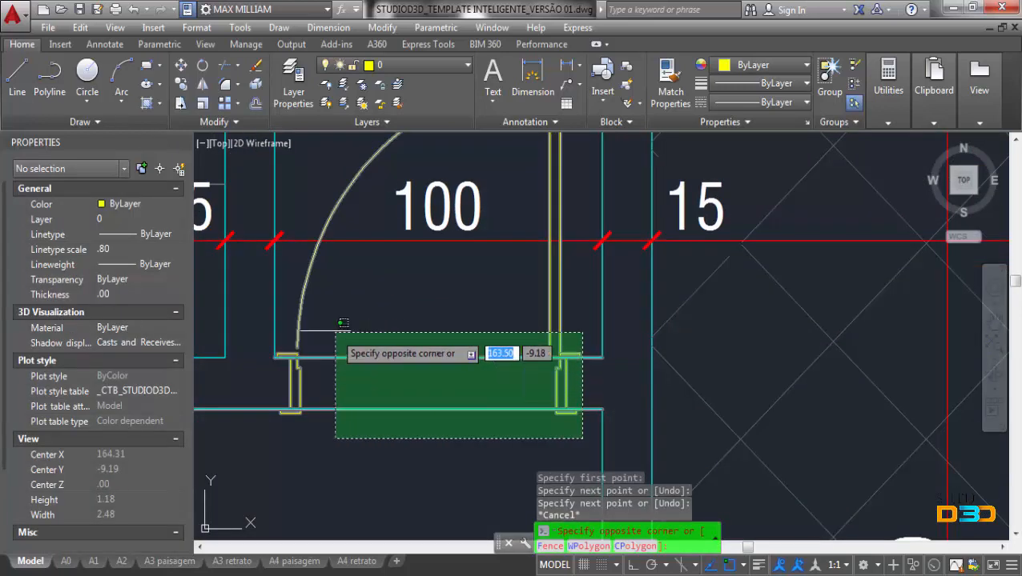
pyautogui.click(269, 323)
pyautogui.write('tr')
pyautogui.press('Return')
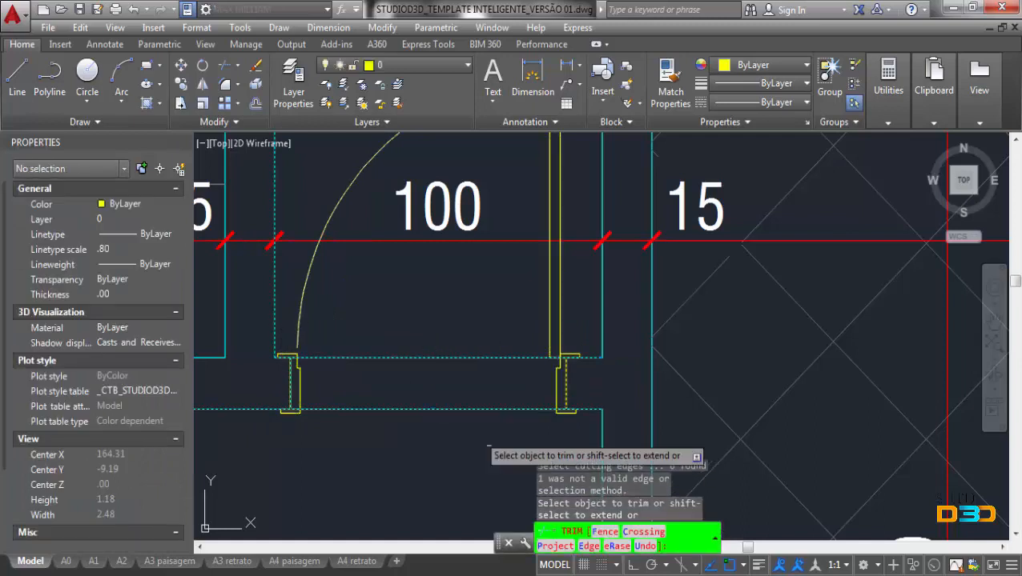
pyautogui.click(479, 450)
pyautogui.click(418, 351)
pyautogui.press('Escape')
# - Switch the door block to its variant without a threshold and reopen its threshold options
pyautogui.click(541, 291)
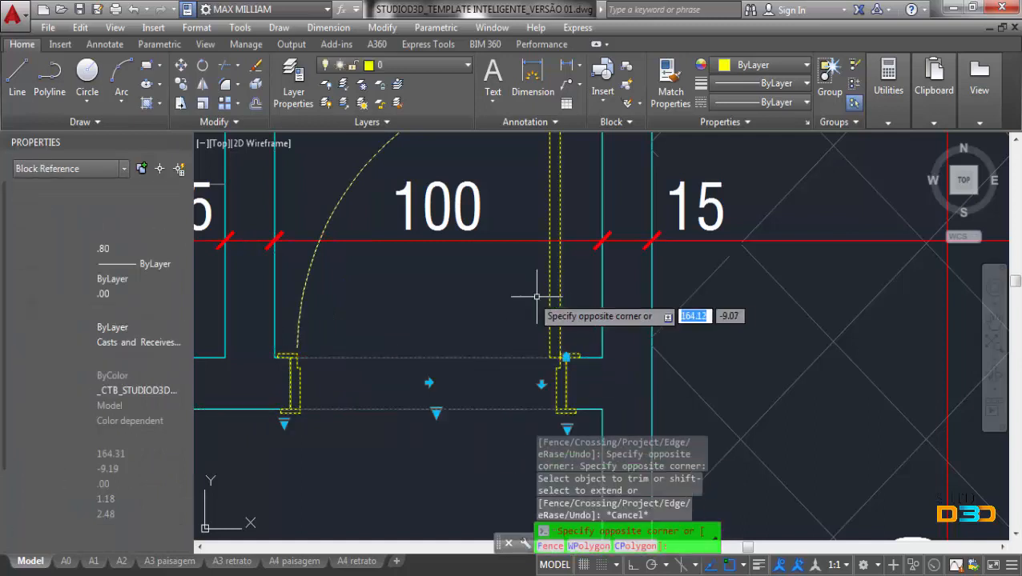
pyautogui.click(431, 383)
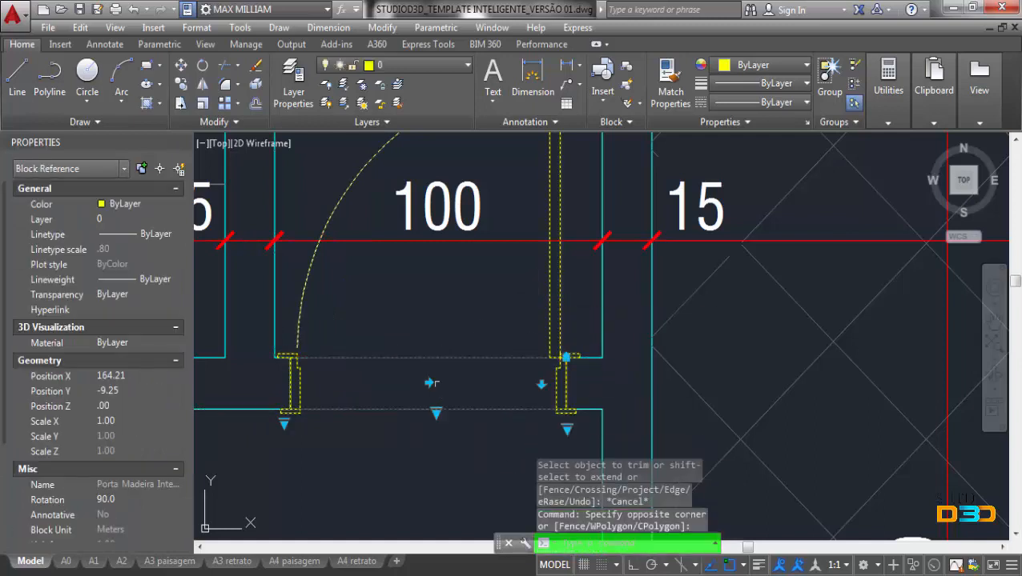
pyautogui.click(436, 412)
pyautogui.click(480, 444)
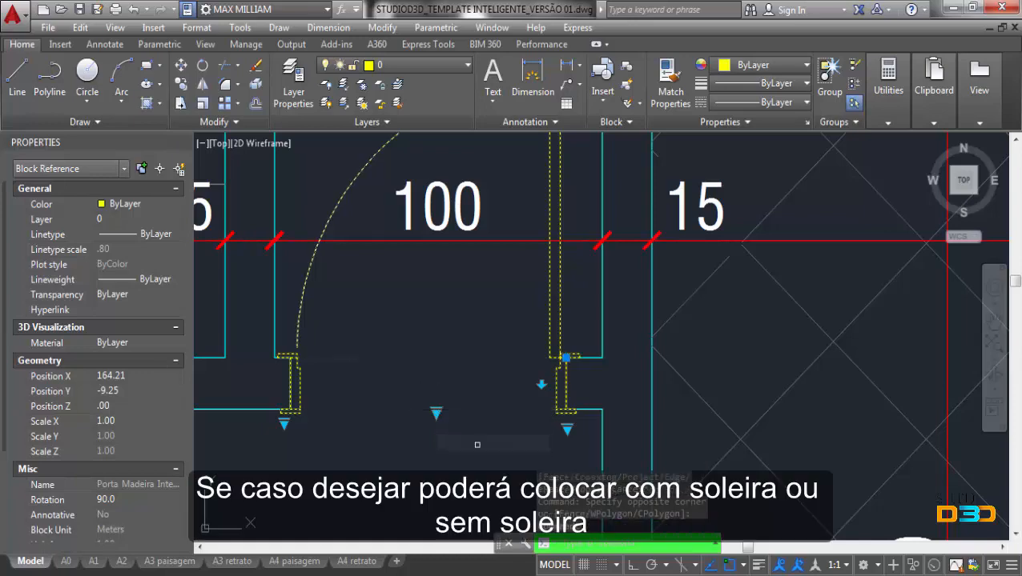
pyautogui.click(436, 411)
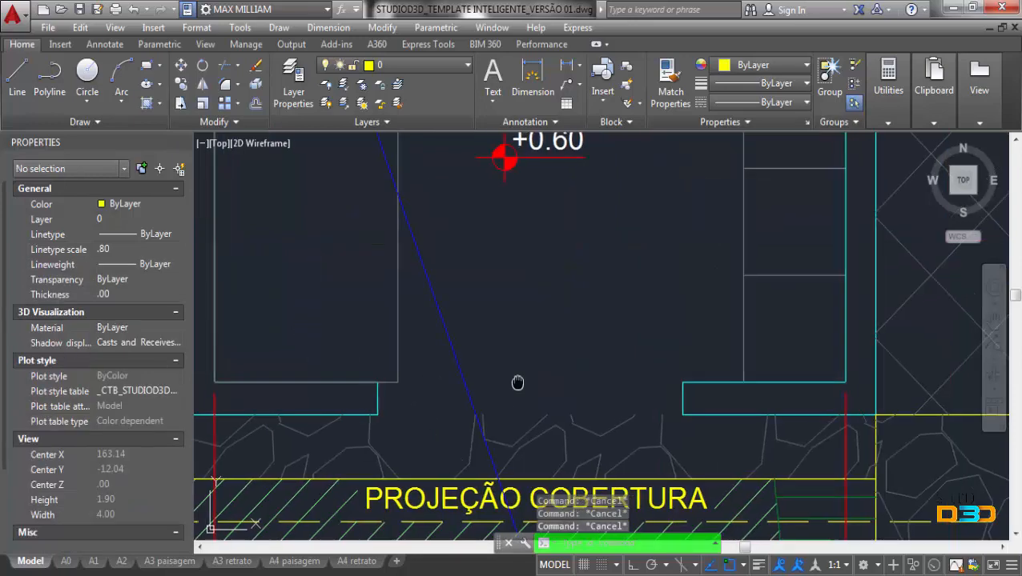
# - Insert the block Janela Alta Comum Inteligente pré-definida at the opening in Suíte 01's lower wall
pyautogui.scroll(-3, 521, 383)
pyautogui.moveTo(566, 389); pyautogui.dragTo(638, 396, button='middle')
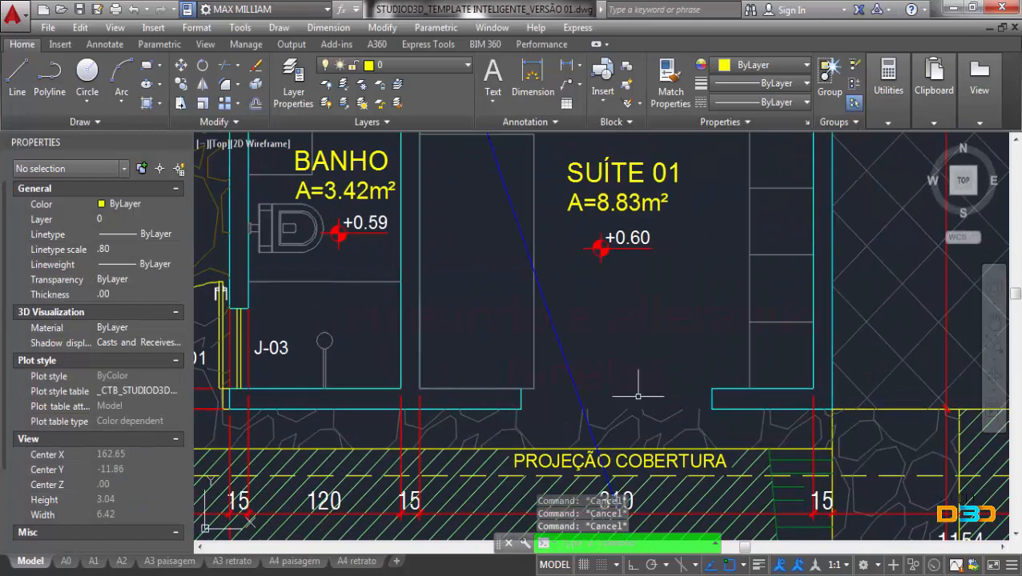
pyautogui.scroll(2, 638, 395)
pyautogui.moveTo(750, 424); pyautogui.dragTo(725, 416, button='middle')
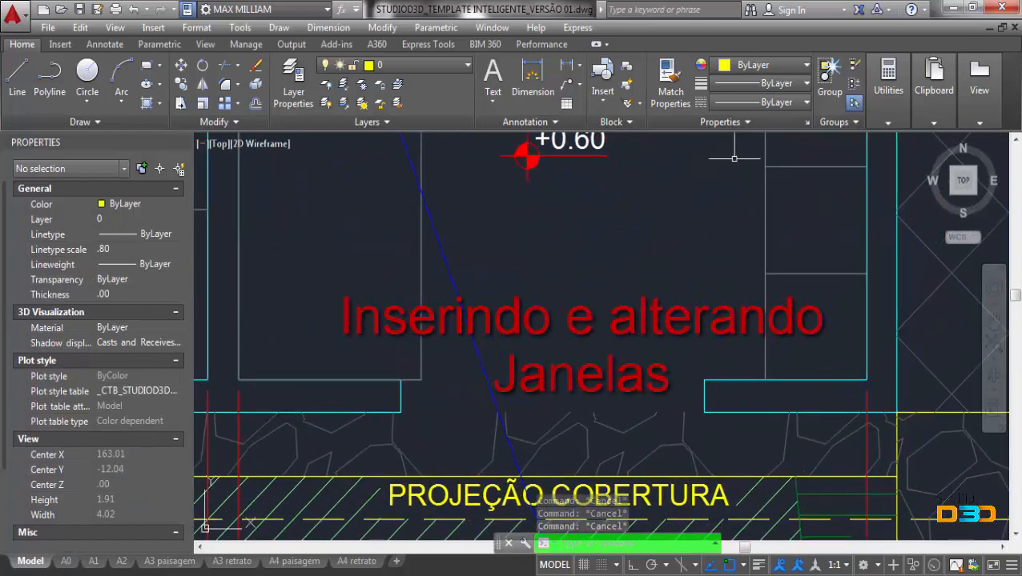
pyautogui.click(599, 102)
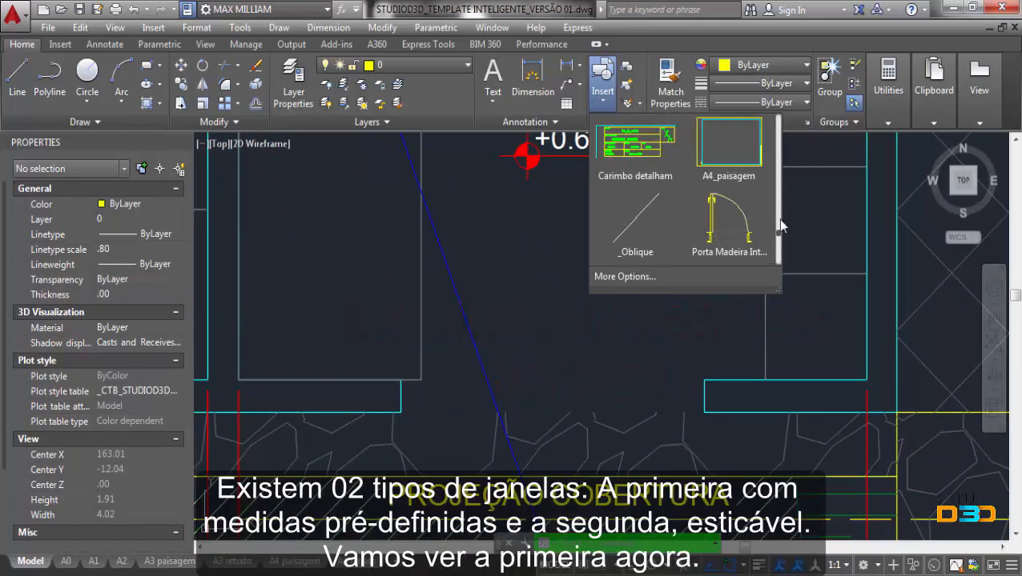
pyautogui.scroll(-3, 780, 253)
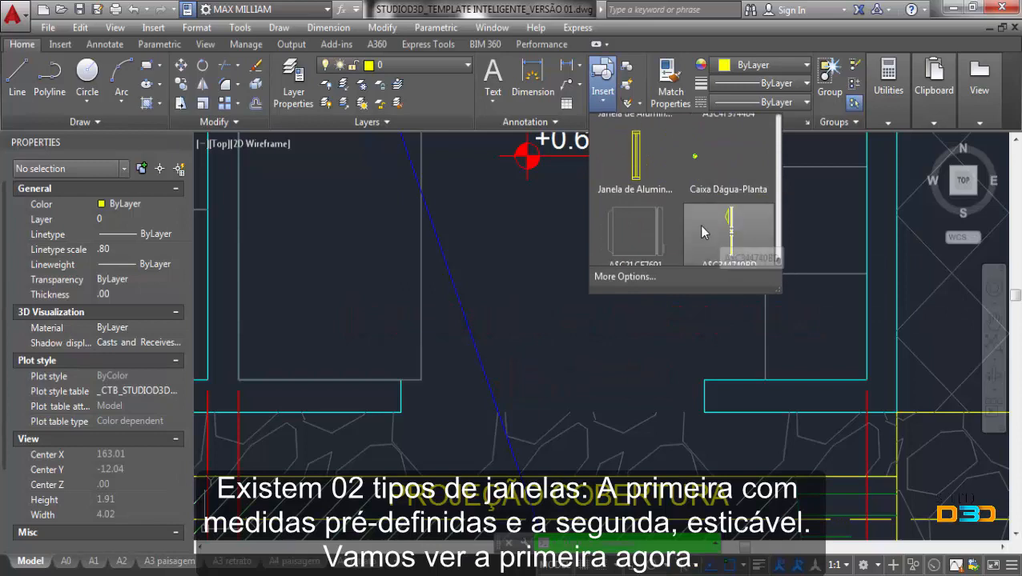
pyautogui.scroll(4, 672, 228)
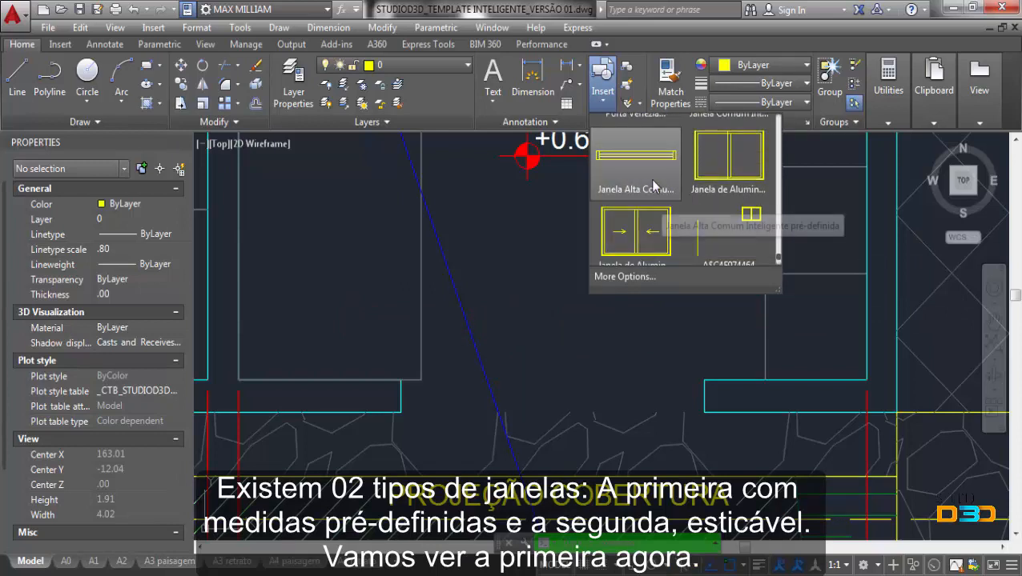
pyautogui.click(653, 216)
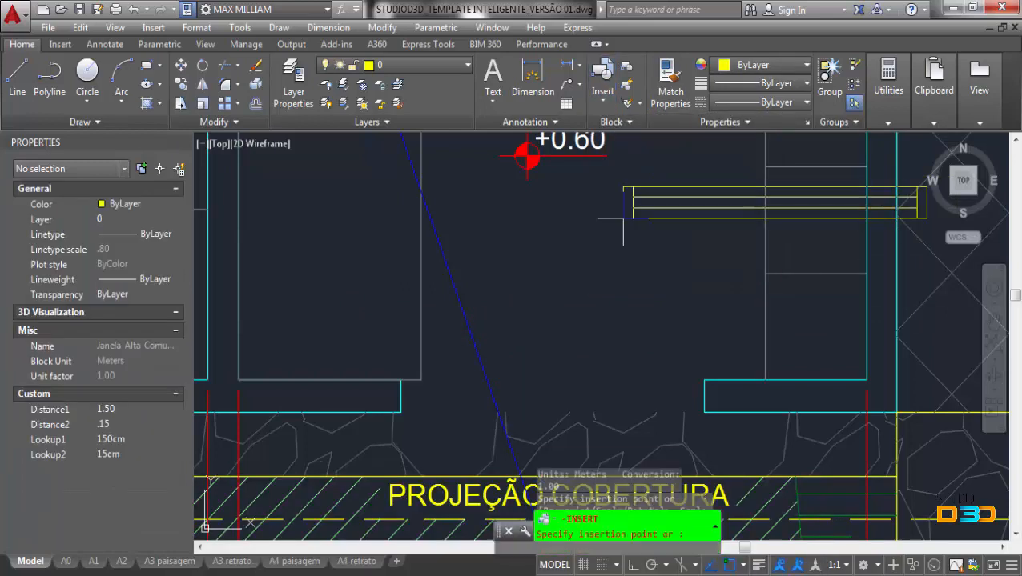
pyautogui.click(399, 411)
# - Move the inserted window so its base point sits on the outer corner of the opening's left jamb
pyautogui.scroll(5, 398, 412)
pyautogui.click(398, 412)
pyautogui.scroll(-2, 416, 400)
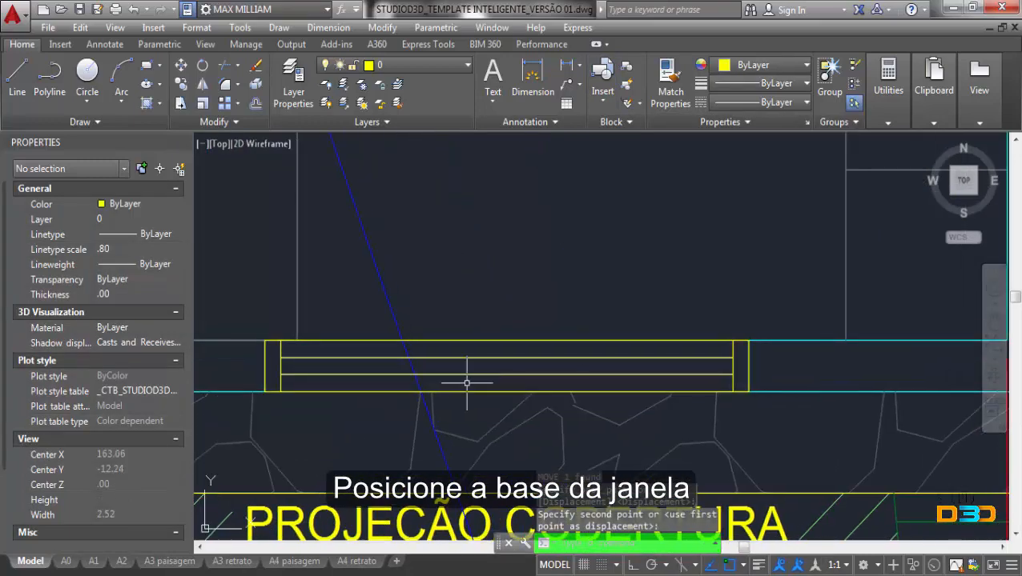
pyautogui.press('Escape')
pyautogui.press('Escape')
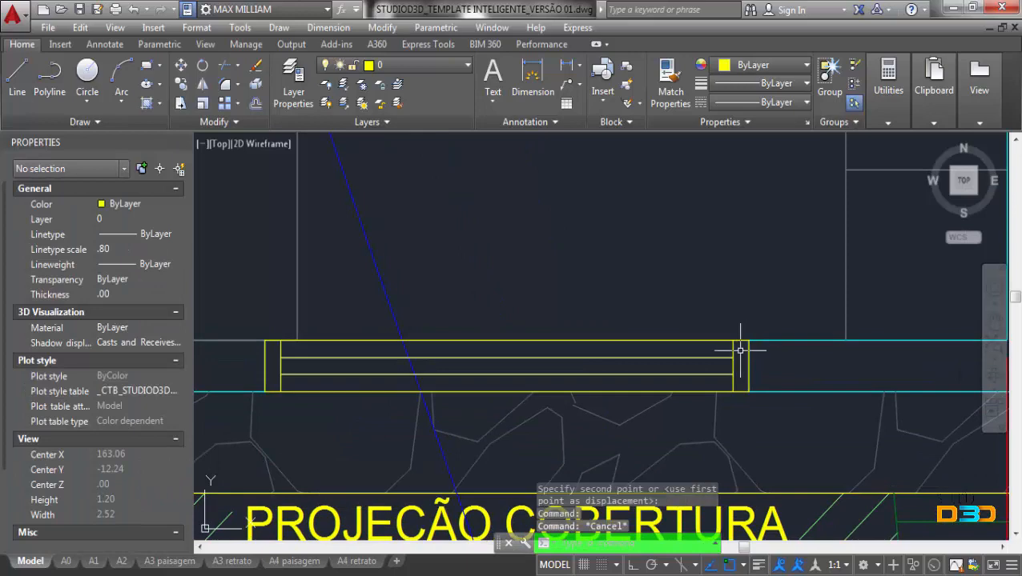
# - Try widths of 40 cm and 200 cm on the Suíte 01 window and return it to 150 cm
pyautogui.click(733, 350)
pyautogui.scroll(-3, 600, 345)
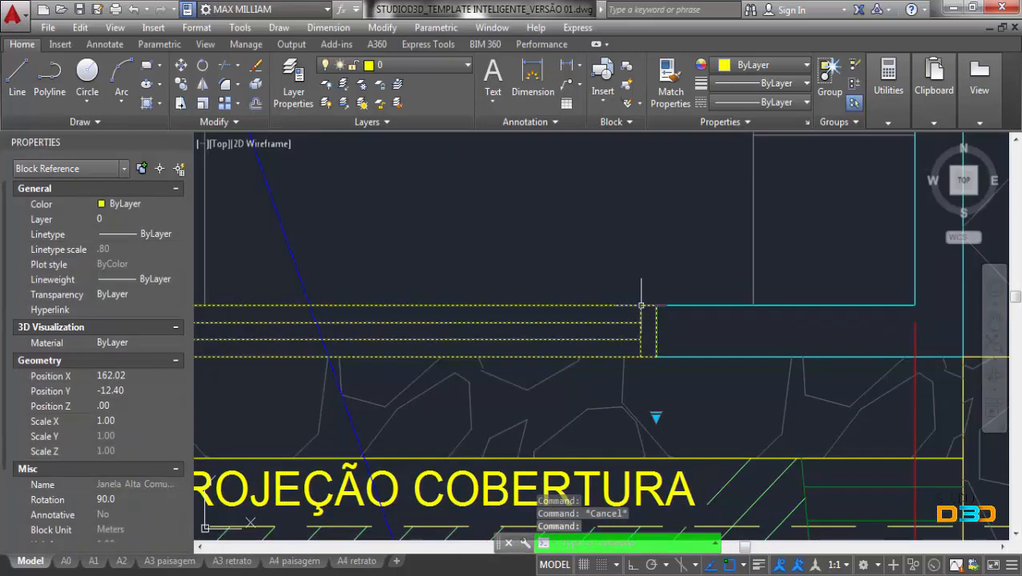
pyautogui.click(693, 411)
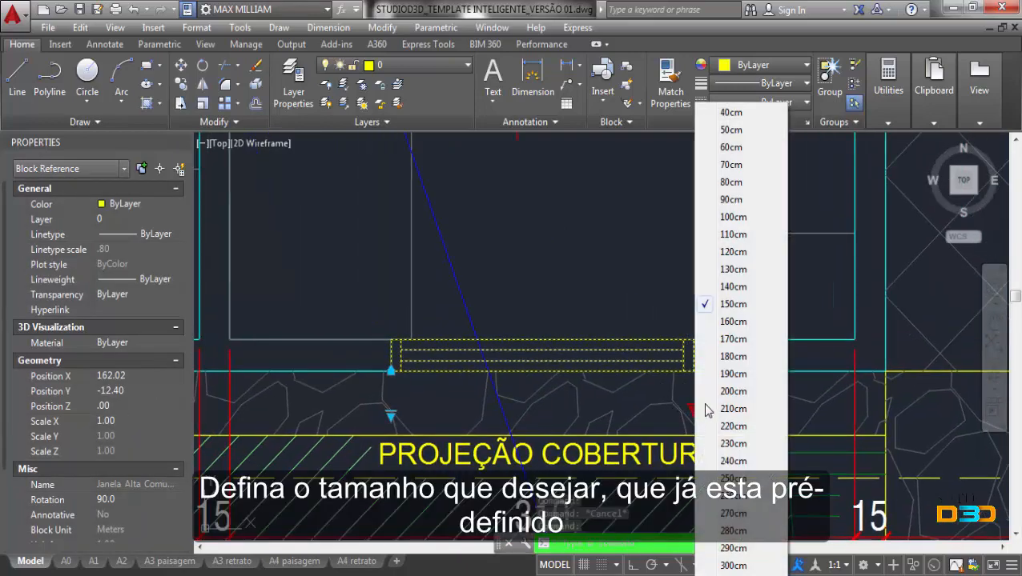
pyautogui.click(735, 113)
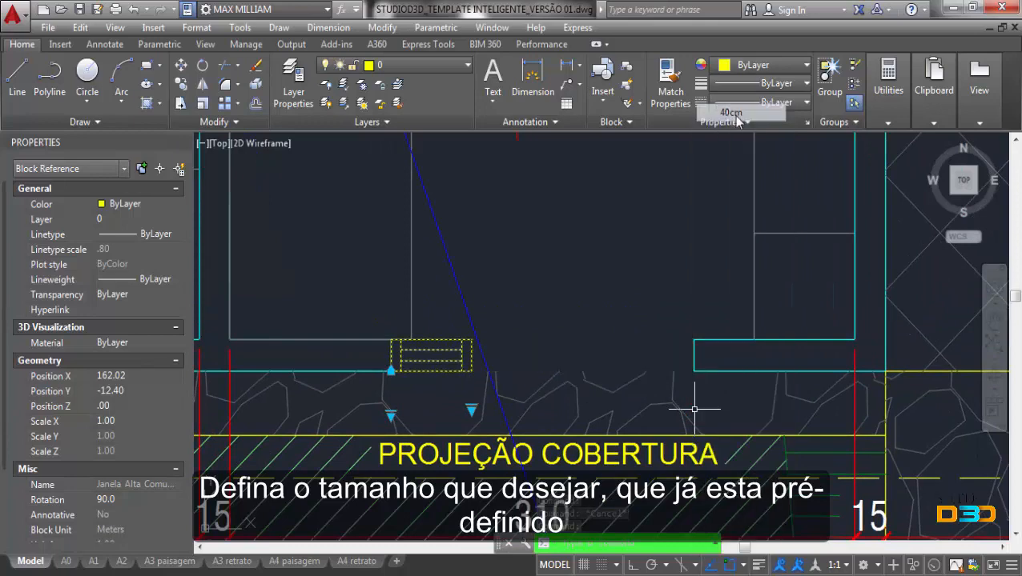
pyautogui.click(471, 409)
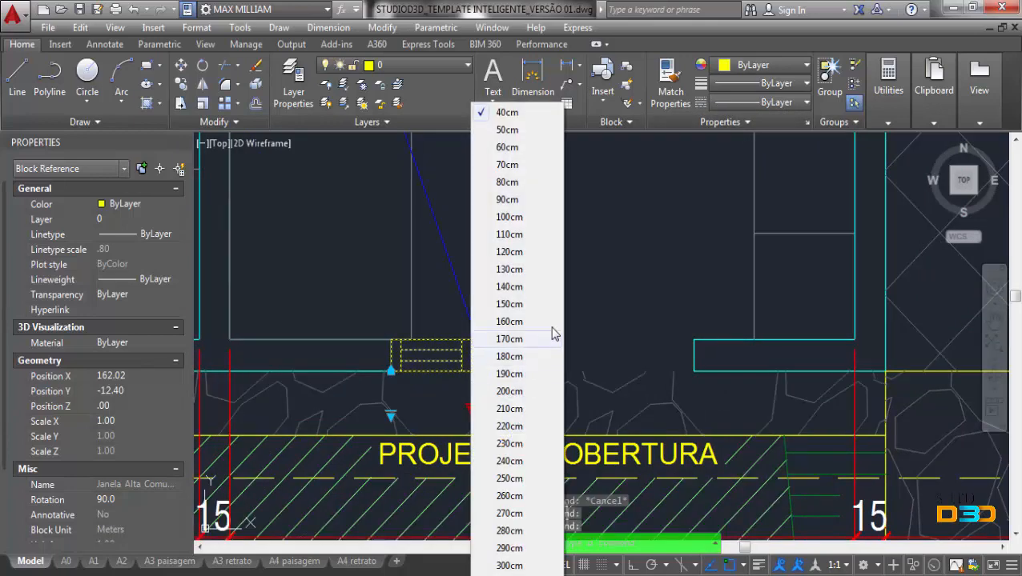
pyautogui.click(509, 391)
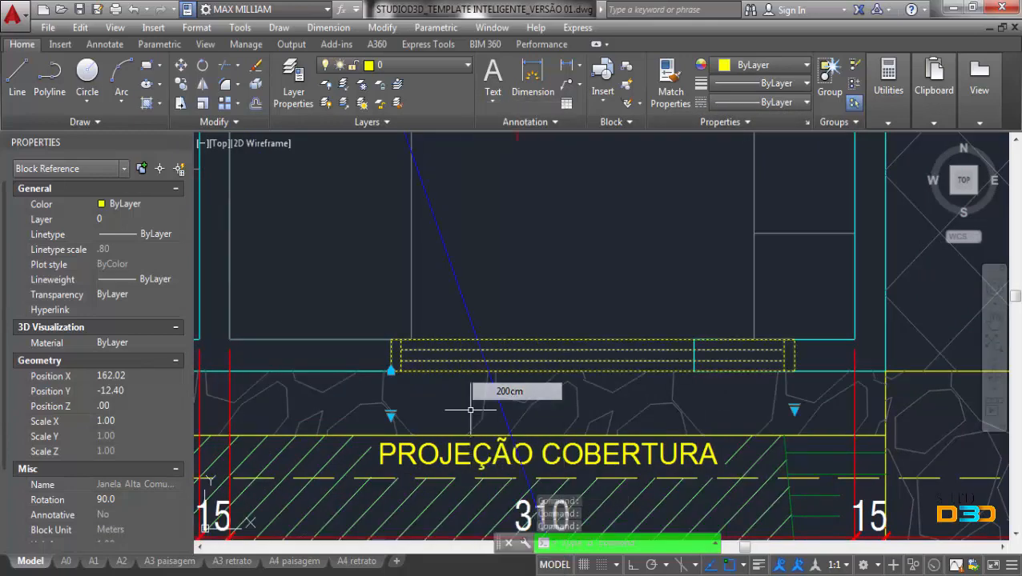
pyautogui.click(794, 409)
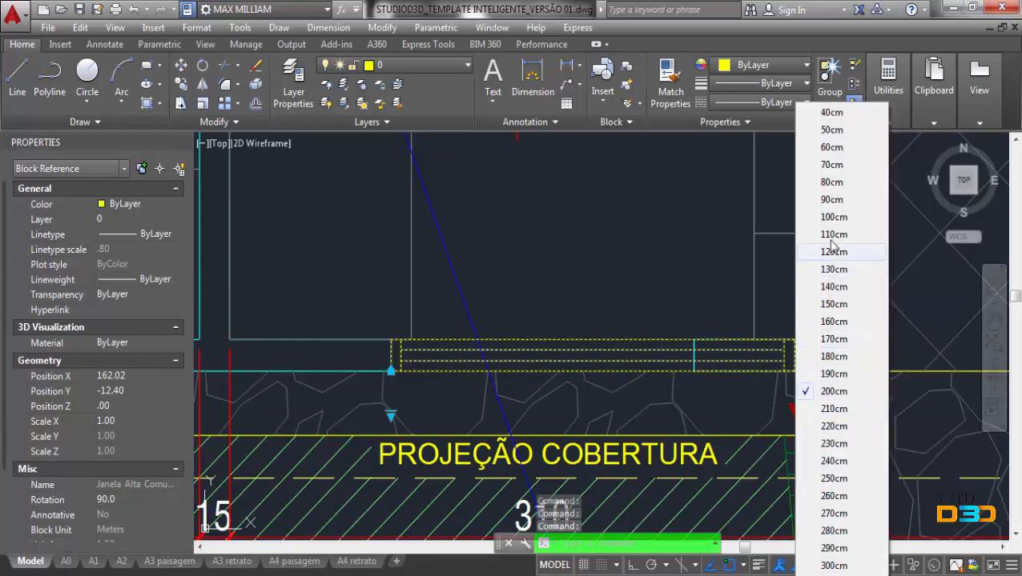
pyautogui.click(829, 304)
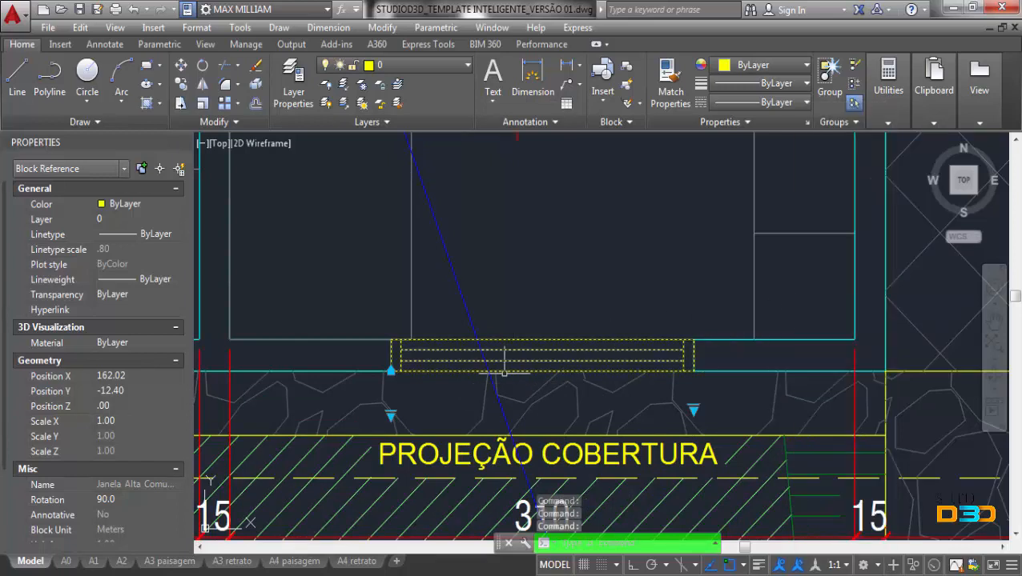
# - Try a 10 cm wall thickness on the Suíte 01 window, return it to 15 cm and deselect the block
pyautogui.click(390, 416)
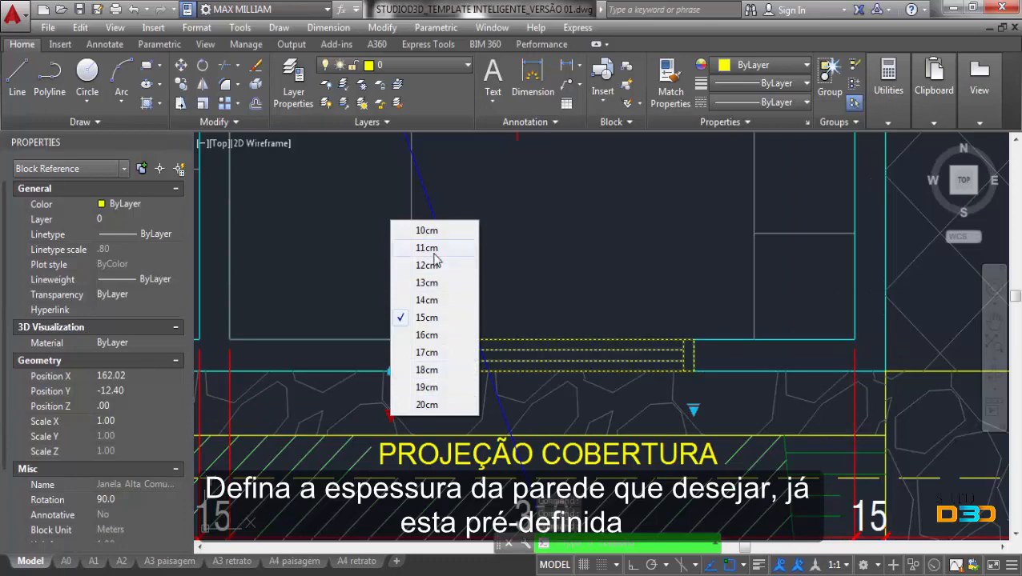
pyautogui.click(429, 265)
pyautogui.click(390, 414)
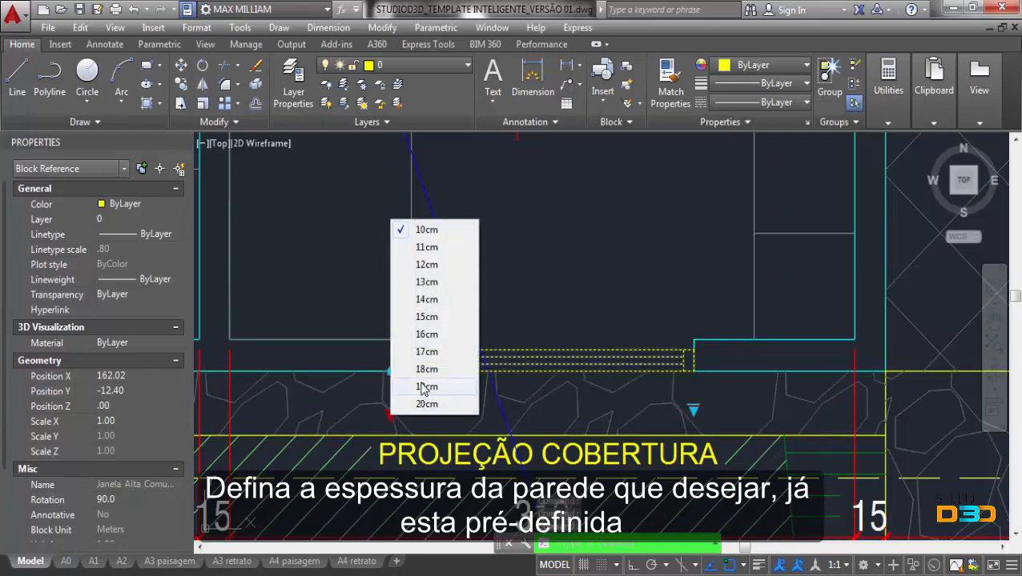
pyautogui.click(427, 317)
pyautogui.press('Escape')
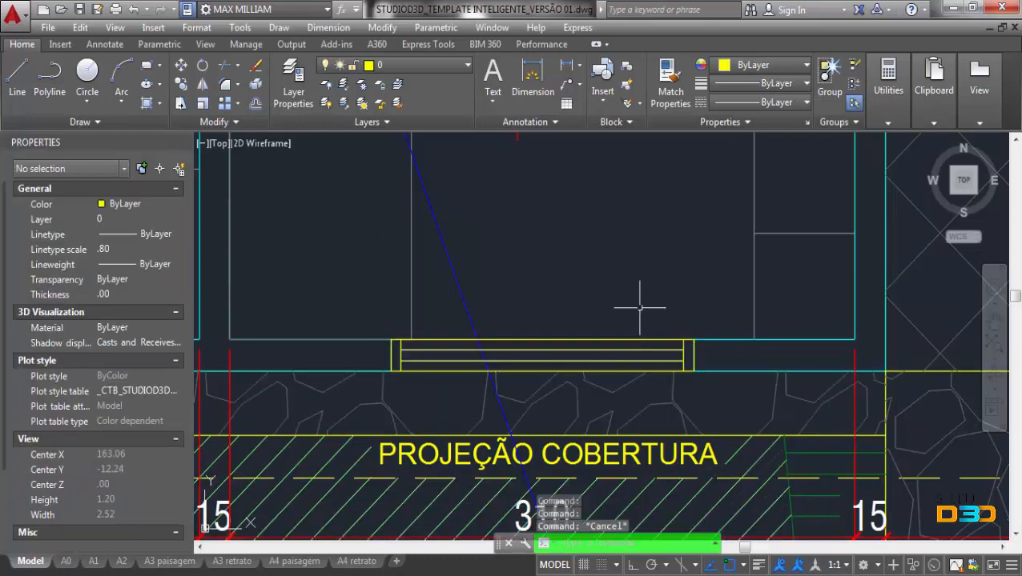
# - Insert the stretchable Janela Inteligente block at the upper jamb of the J-02 opening in Quarto 01
pyautogui.scroll(-1, 620, 276)
pyautogui.moveTo(621, 276); pyautogui.dragTo(600, 347, button='middle')
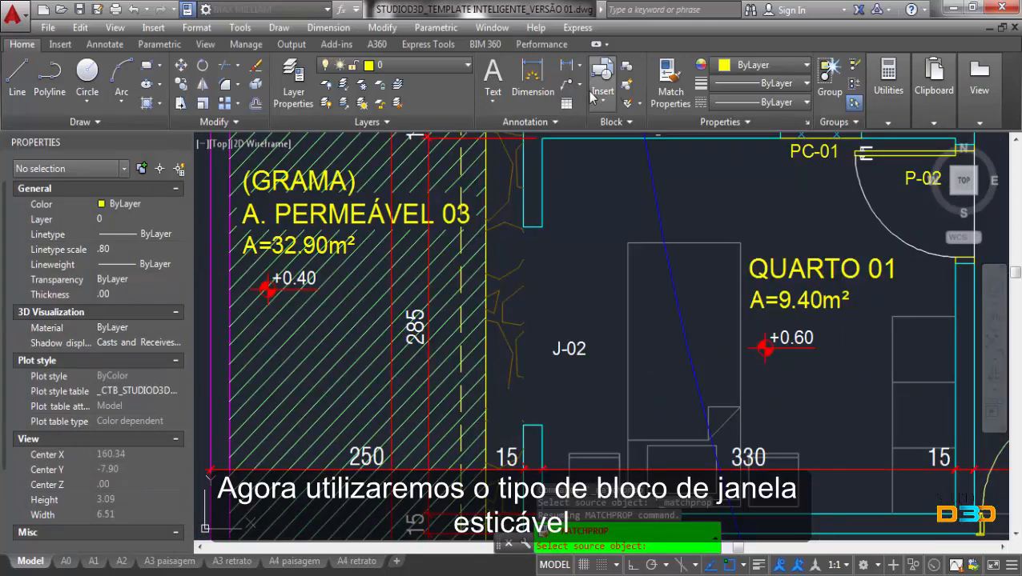
pyautogui.click(592, 94)
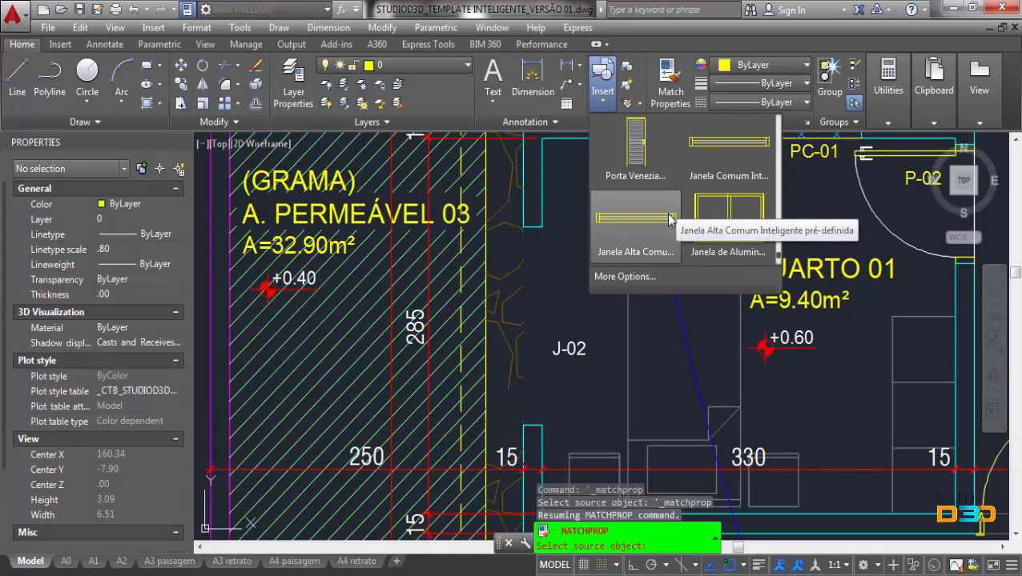
pyautogui.scroll(3, 673, 208)
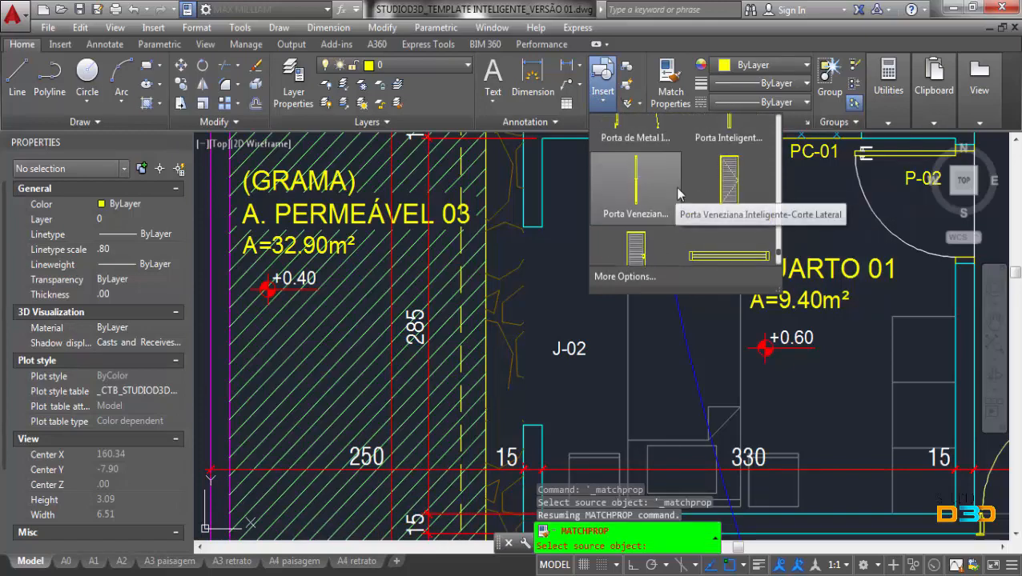
pyautogui.scroll(4, 672, 185)
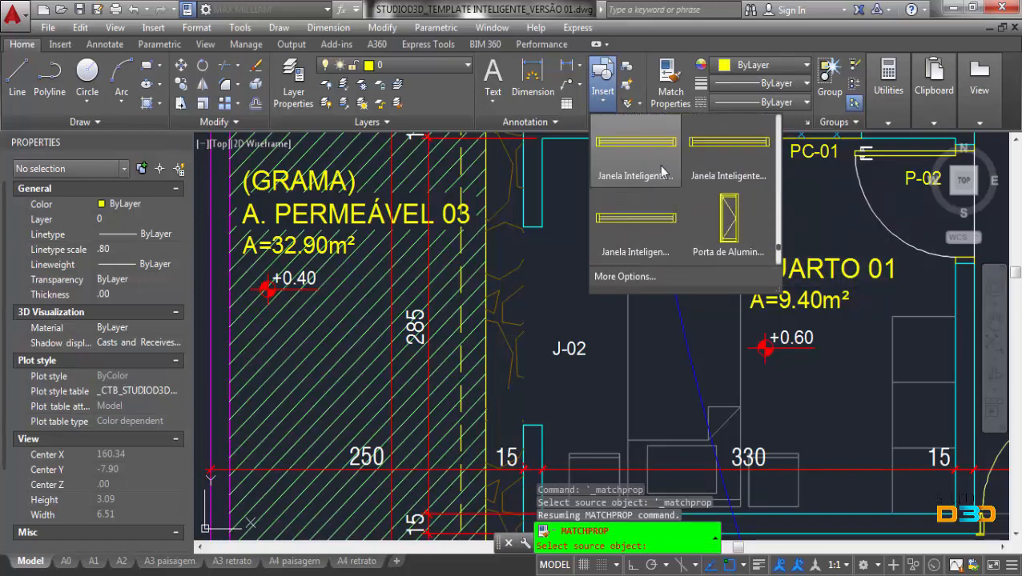
pyautogui.click(663, 171)
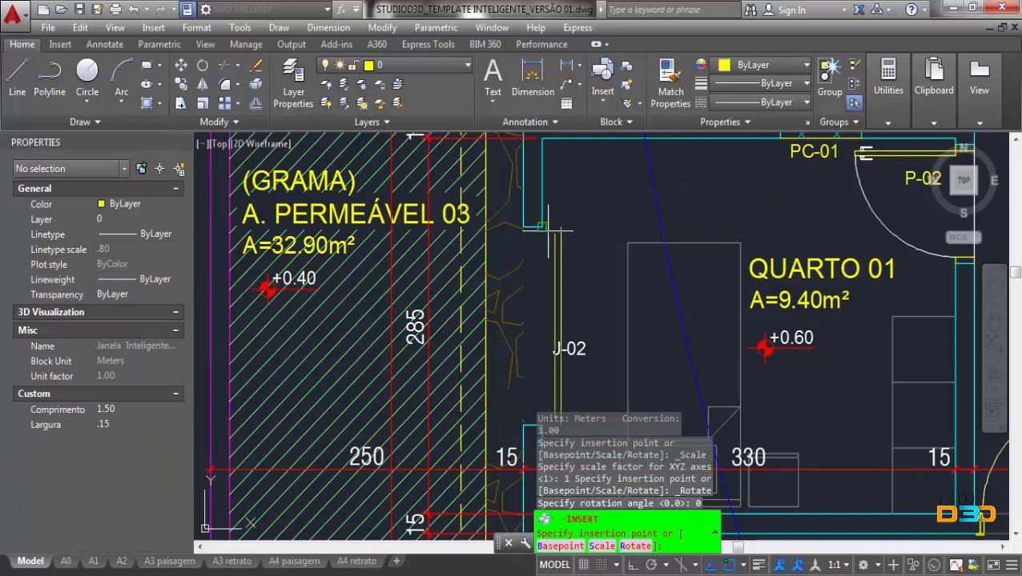
pyautogui.scroll(4, 530, 229)
pyautogui.press('ctrl')
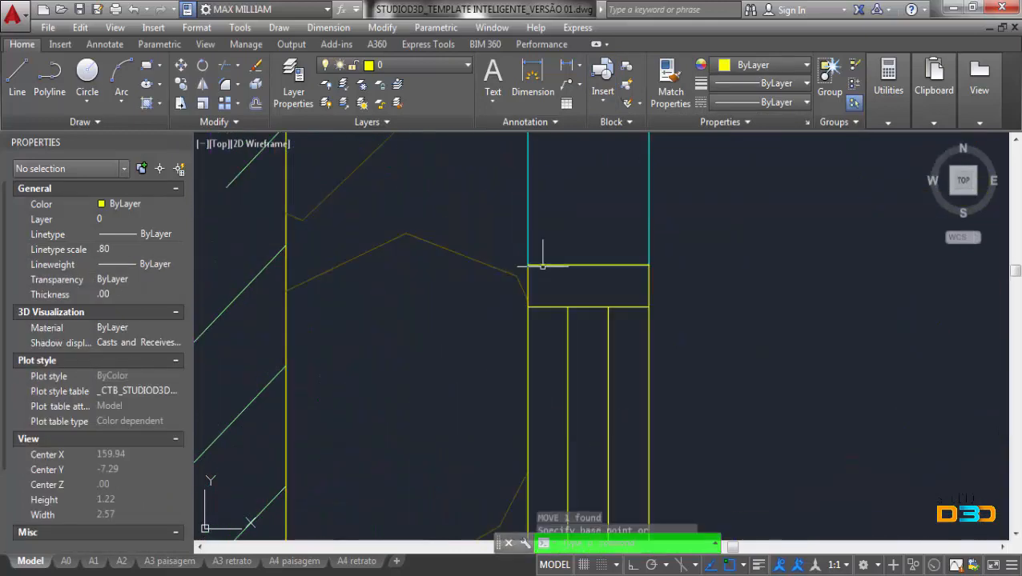
# - Shorten the J-02 window from its lower end and stretch it back to the opening's lower jamb
pyautogui.scroll(-6, 540, 267)
pyautogui.moveTo(606, 309); pyautogui.dragTo(631, 159, button='middle')
pyautogui.click(616, 209)
pyautogui.click(585, 197)
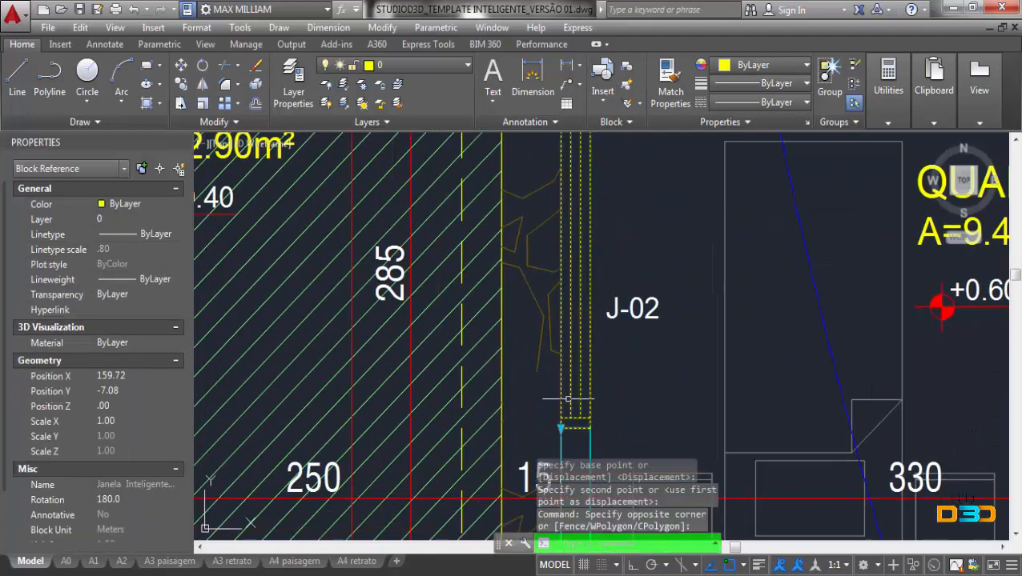
pyautogui.scroll(4, 572, 399)
pyautogui.moveTo(573, 394); pyautogui.dragTo(567, 324, button='middle')
pyautogui.click(541, 395)
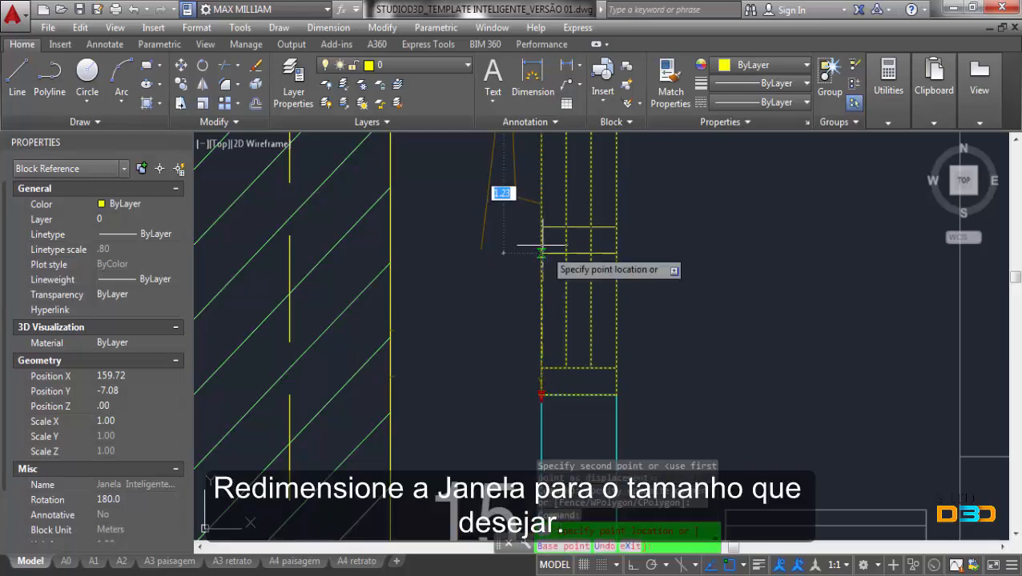
pyautogui.scroll(-4, 541, 245)
pyautogui.moveTo(540, 251); pyautogui.dragTo(540, 292, button='middle')
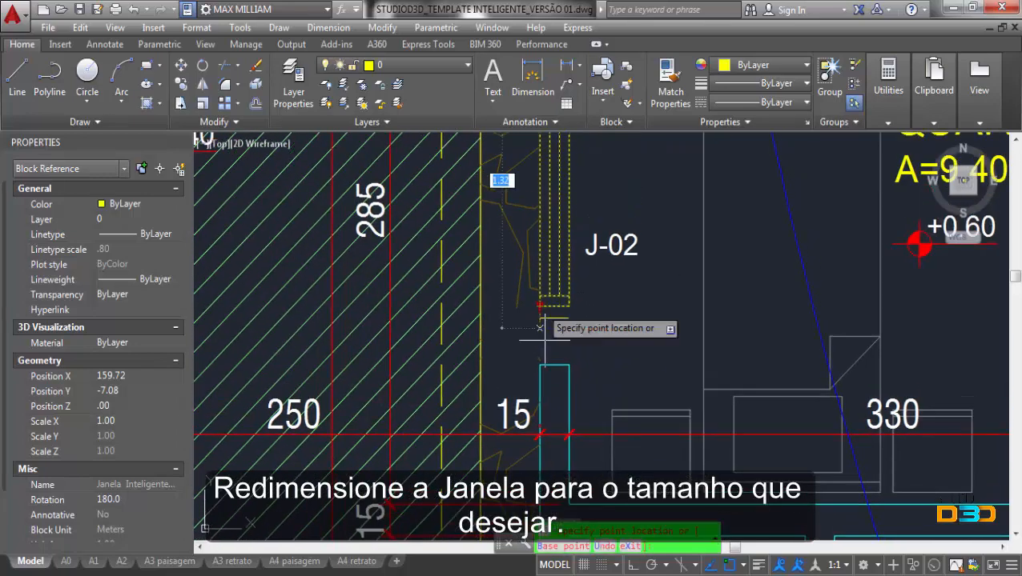
pyautogui.click(539, 365)
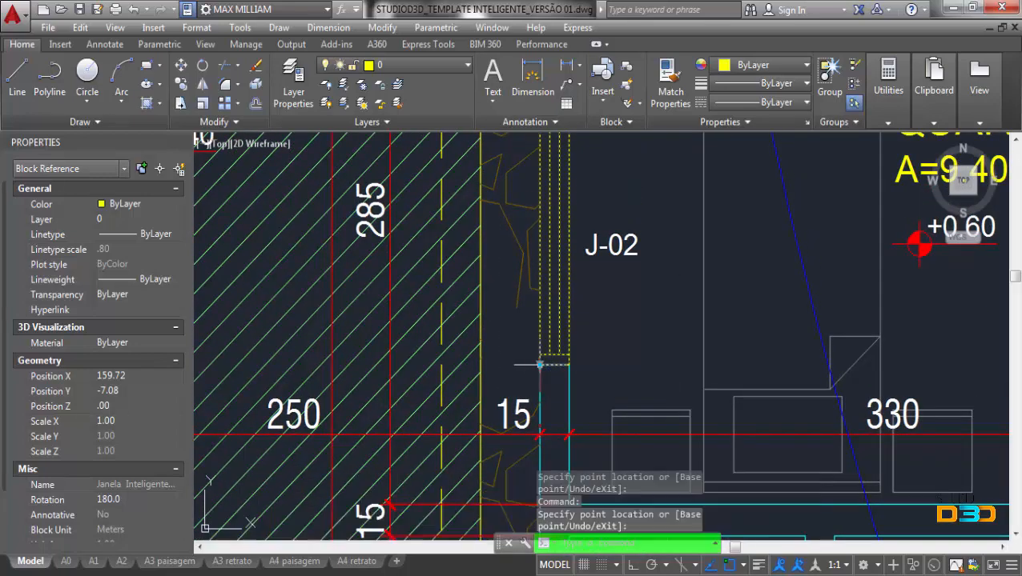
# - Shorten the J-02 window by moving its lower end up, away from the opening's lower jamb
pyautogui.click(540, 366)
pyautogui.click(540, 193)
pyautogui.scroll(-5, 552, 217)
pyautogui.scroll(4, 579, 263)
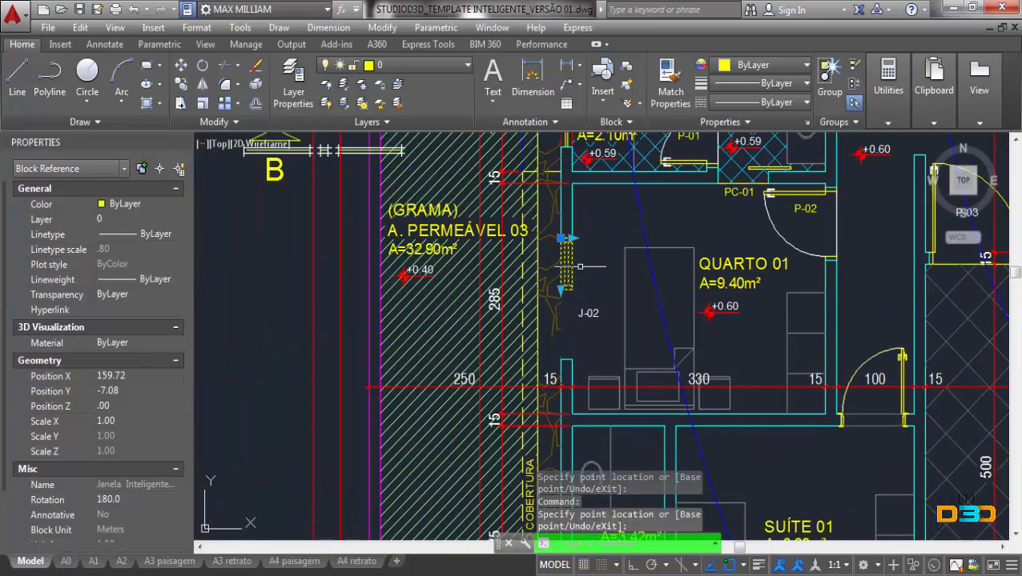
# - Stretch the J-02 window in Quarto 01 down to the opening's lower jamb and deselect it
pyautogui.moveTo(574, 286); pyautogui.dragTo(563, 230, button='middle')
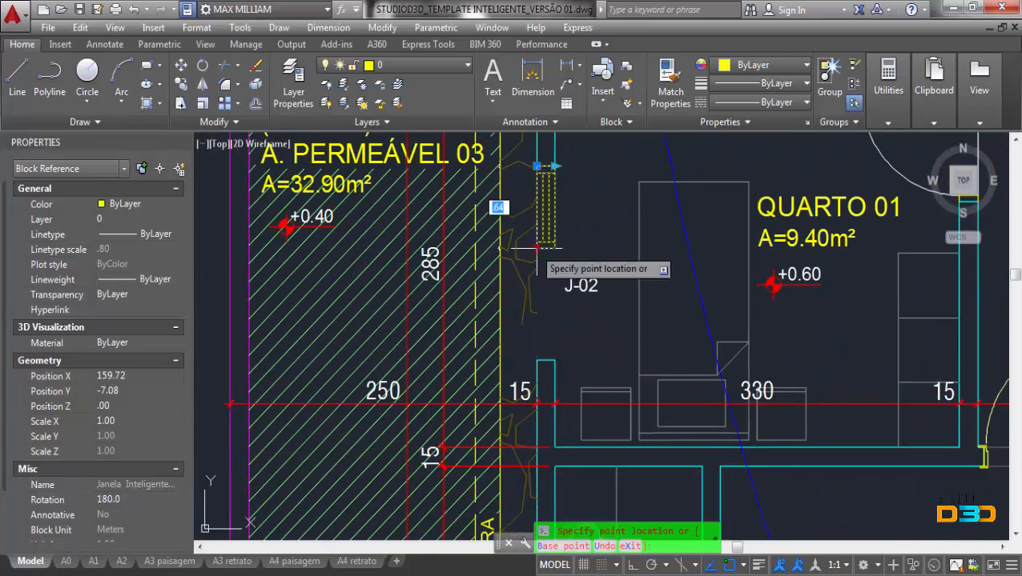
pyautogui.click(534, 361)
pyautogui.press('Escape')
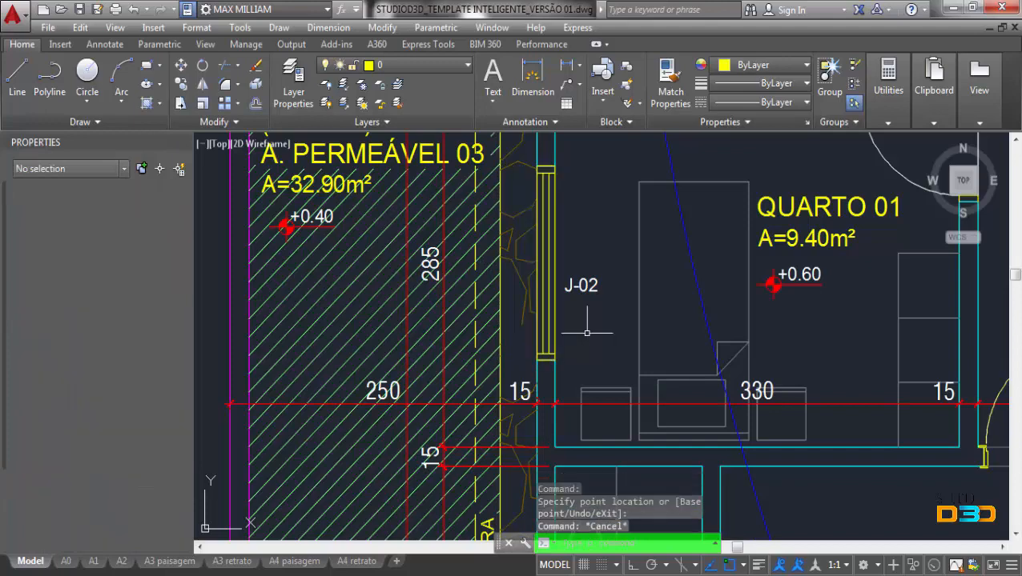
# - Select the Porta de Madeira Vista frontal block in the block library, mirror its opening side and mirror it back
pyautogui.moveTo(585, 305); pyautogui.dragTo(558, 344, button='middle')
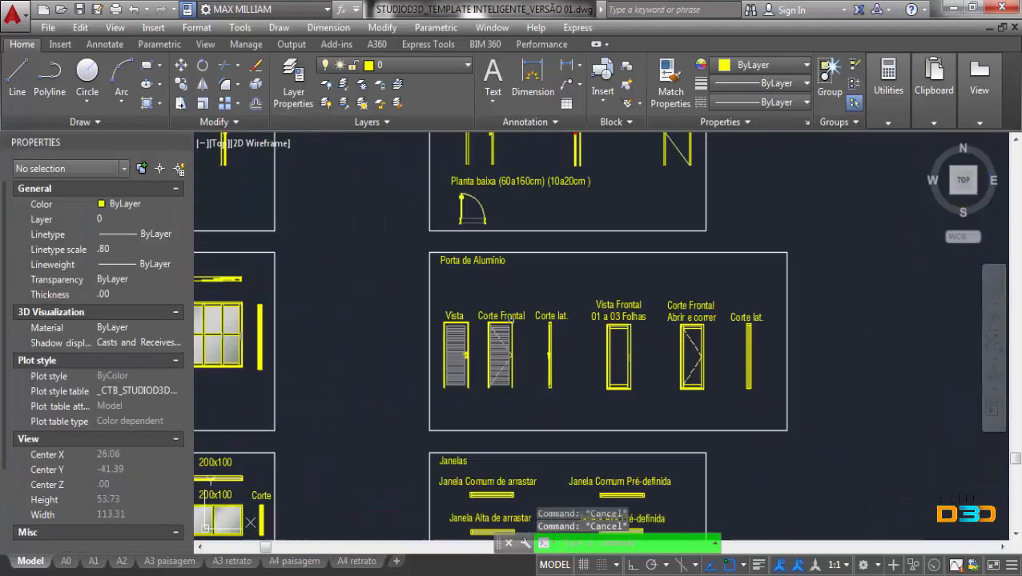
pyautogui.scroll(2, 508, 328)
pyautogui.moveTo(508, 330)
pyautogui.mouseDown(button='middle')
pyautogui.moveTo(629, 269)
pyautogui.moveTo(447, 324)
pyautogui.mouseUp(button='middle')
pyautogui.scroll(2, 587, 278)
pyautogui.scroll(-2, 514, 300)
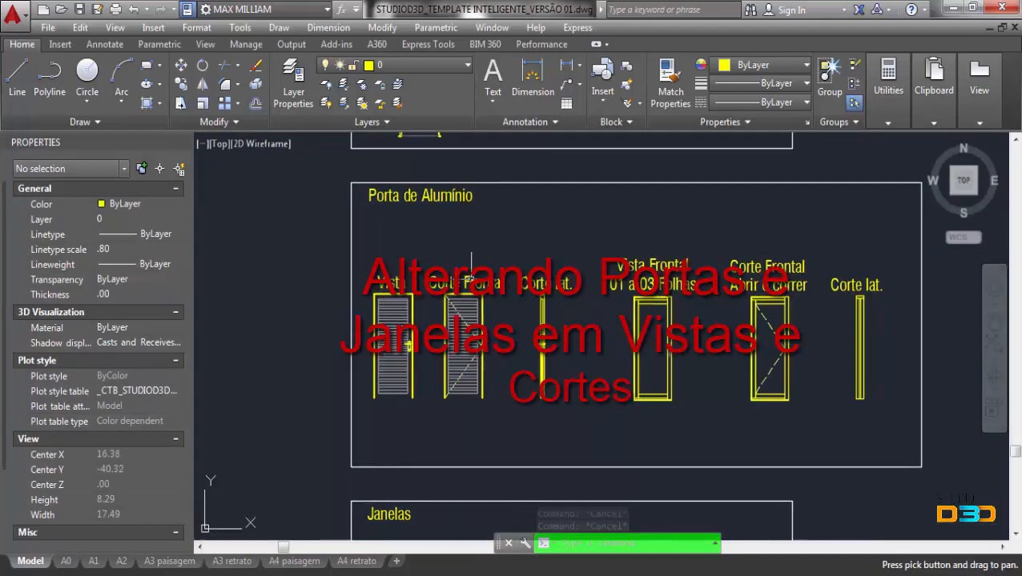
pyautogui.moveTo(549, 213); pyautogui.dragTo(529, 507, button='middle')
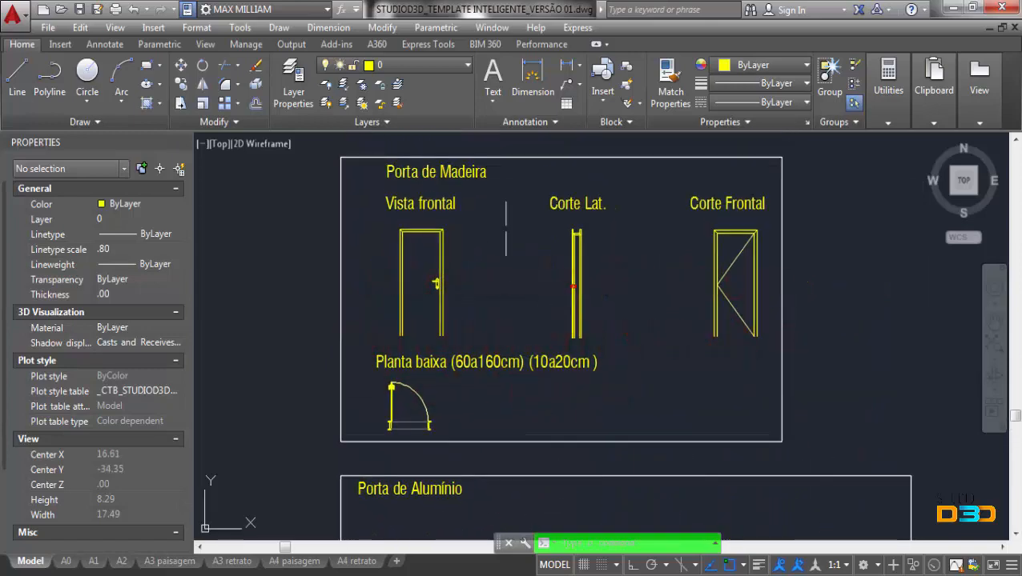
pyautogui.scroll(2, 476, 277)
pyautogui.moveTo(464, 288); pyautogui.dragTo(544, 291, button='middle')
pyautogui.click(546, 281)
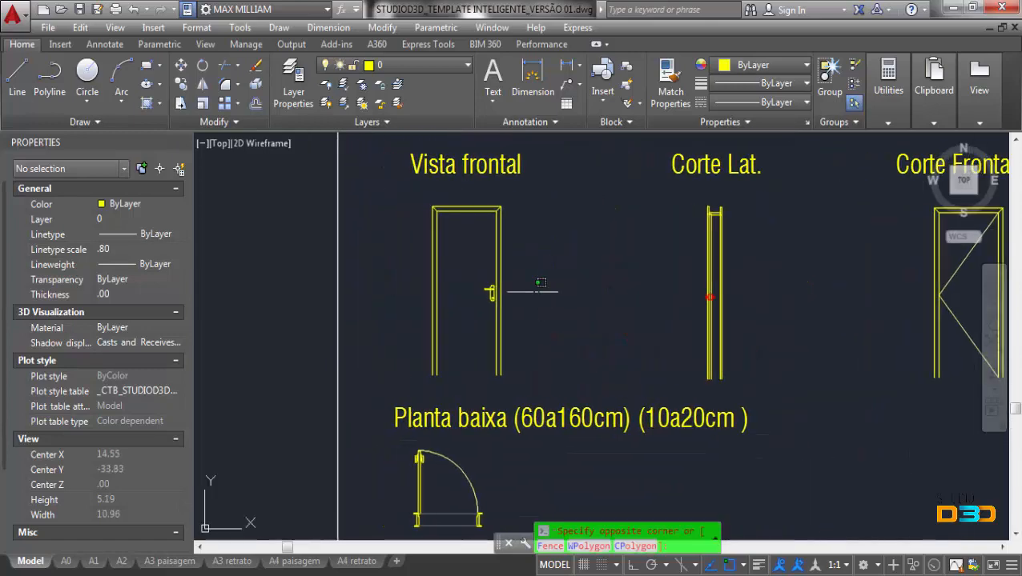
pyautogui.click(483, 274)
pyautogui.scroll(2, 454, 361)
pyautogui.scroll(-2, 474, 375)
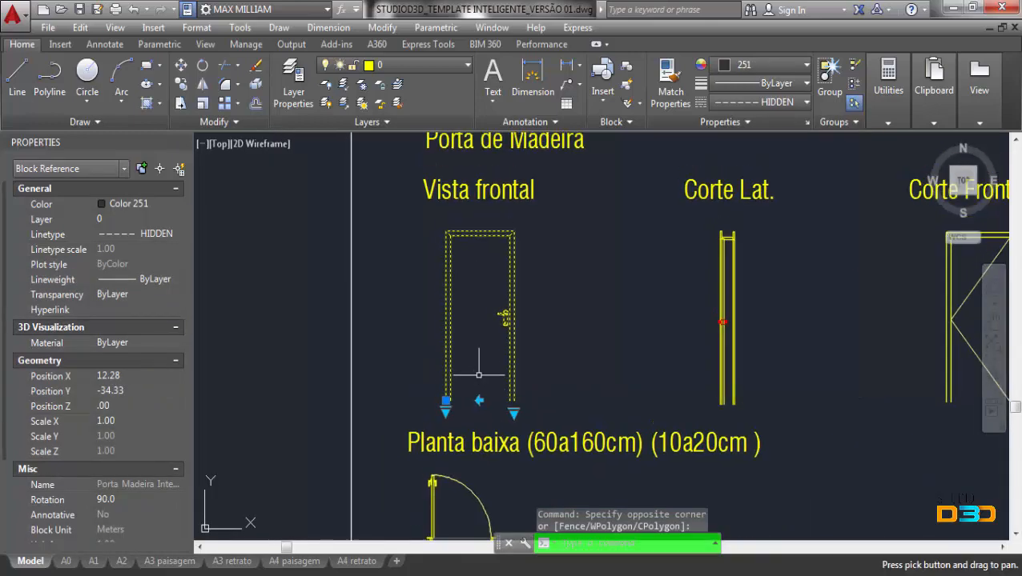
pyautogui.click(479, 401)
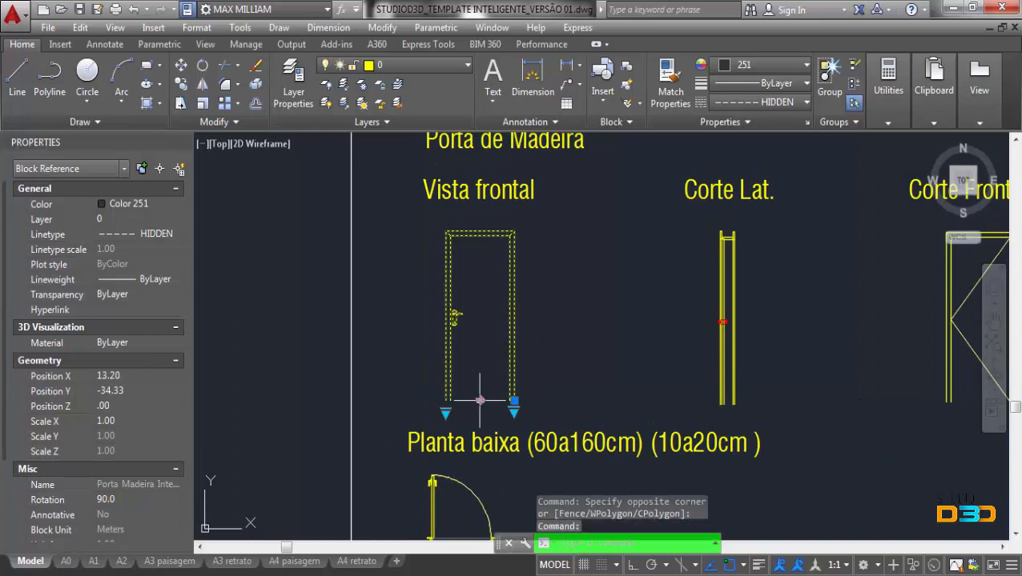
pyautogui.click(479, 401)
# - Try the P90 and P60 widths on the Vista frontal wooden door and return it to P80
pyautogui.click(513, 413)
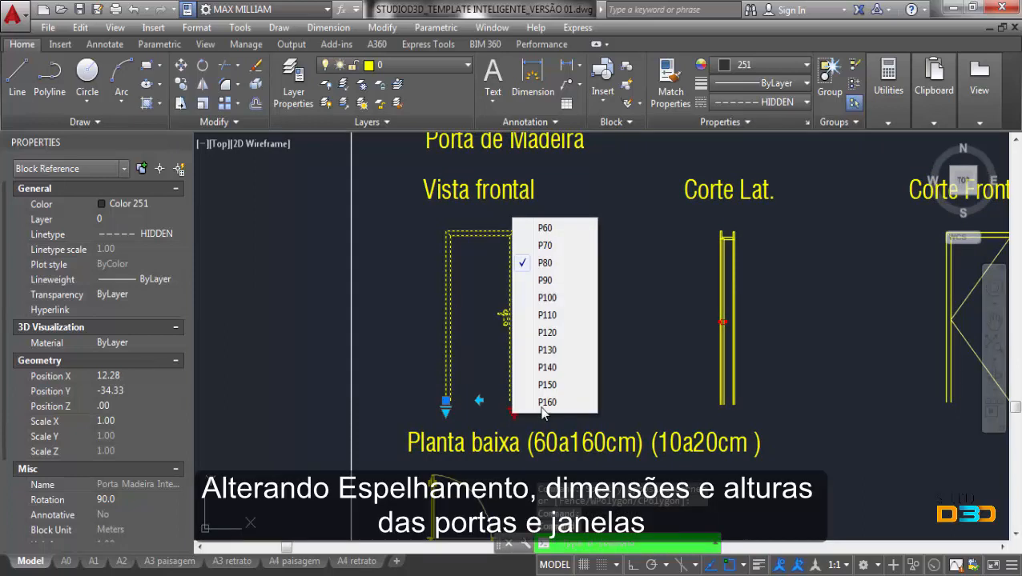
pyautogui.click(546, 281)
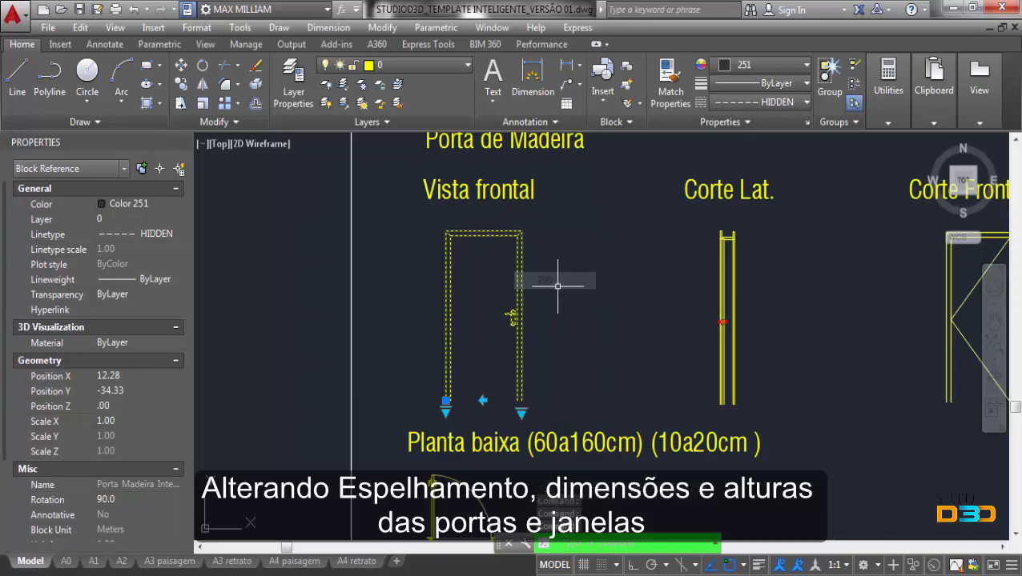
pyautogui.click(521, 413)
pyautogui.click(554, 227)
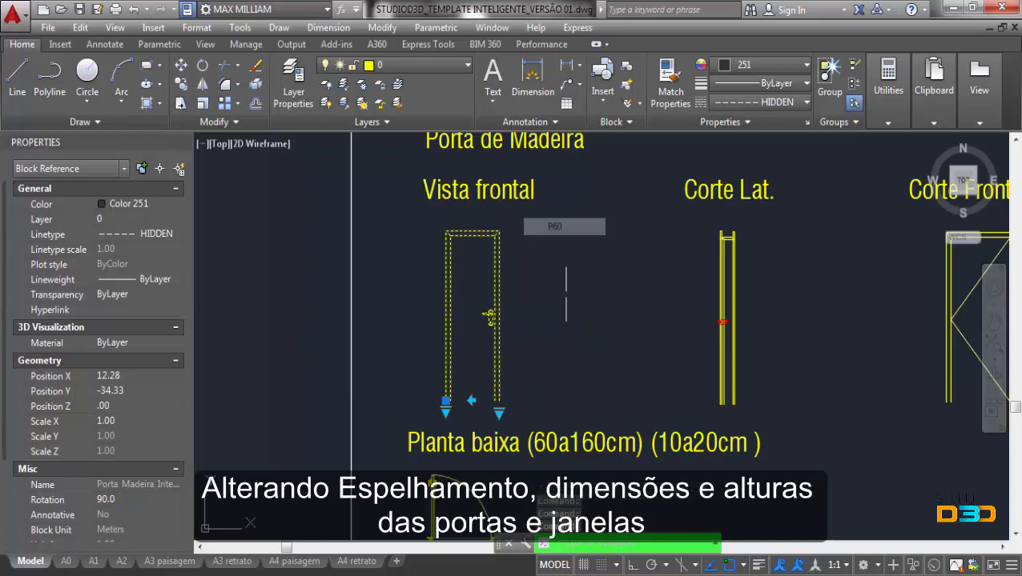
pyautogui.click(498, 413)
pyautogui.click(541, 267)
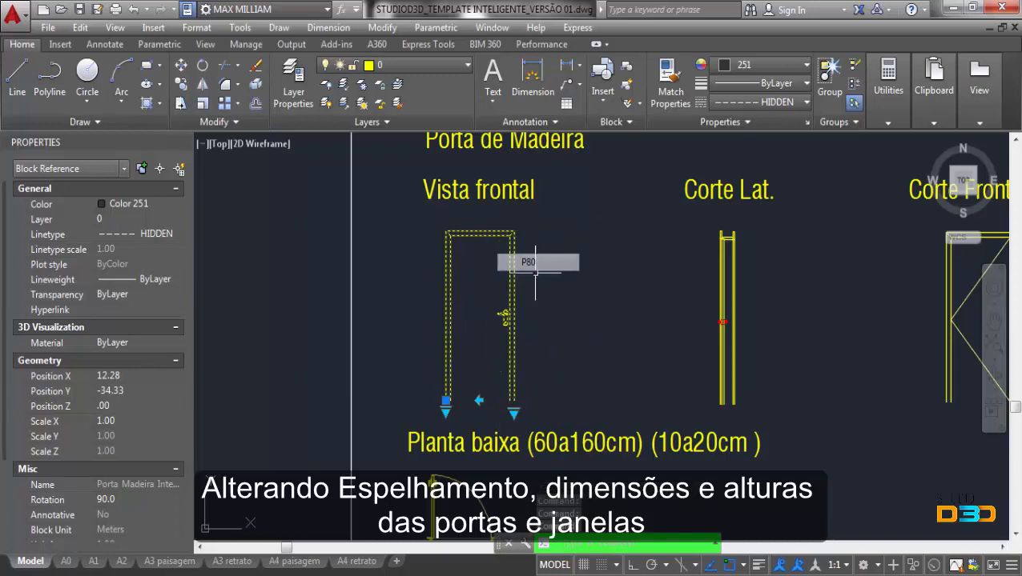
# - Try a shorter and a taller preset height on the Vista frontal wooden door and restore its original height
pyautogui.scroll(2, 438, 427)
pyautogui.moveTo(450, 408); pyautogui.dragTo(457, 459, button='middle')
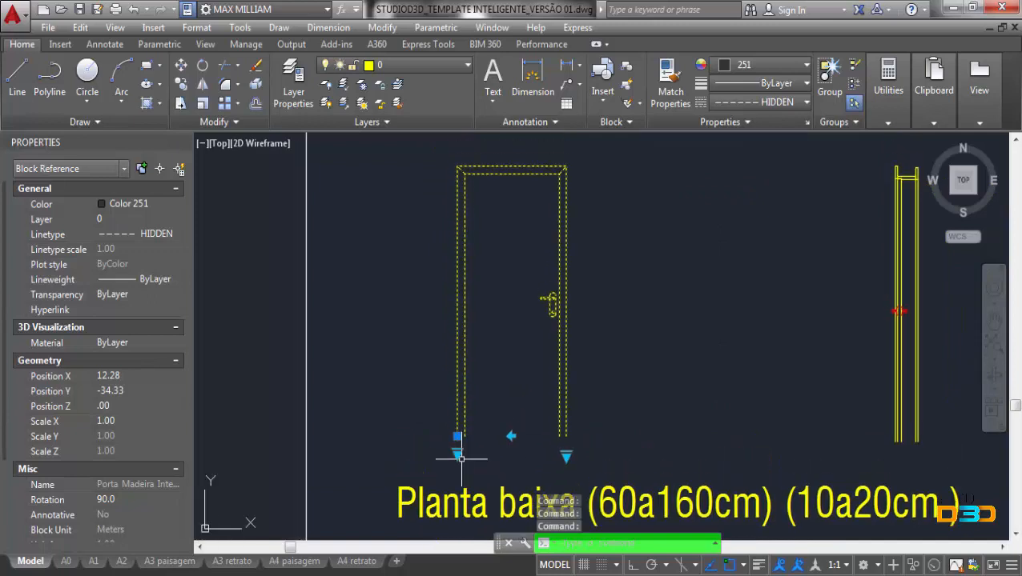
pyautogui.click(459, 456)
pyautogui.click(498, 467)
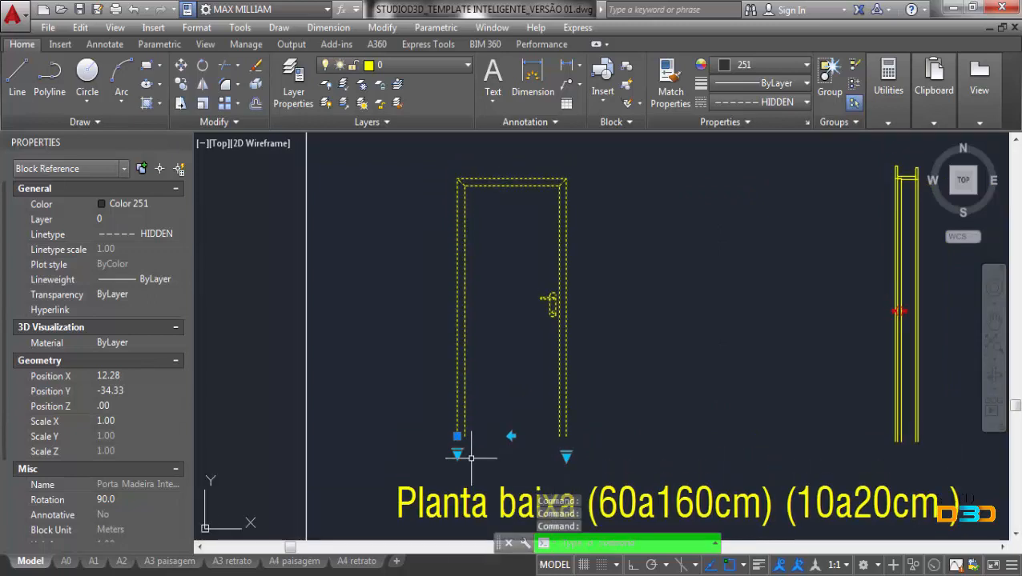
pyautogui.click(457, 454)
pyautogui.click(496, 553)
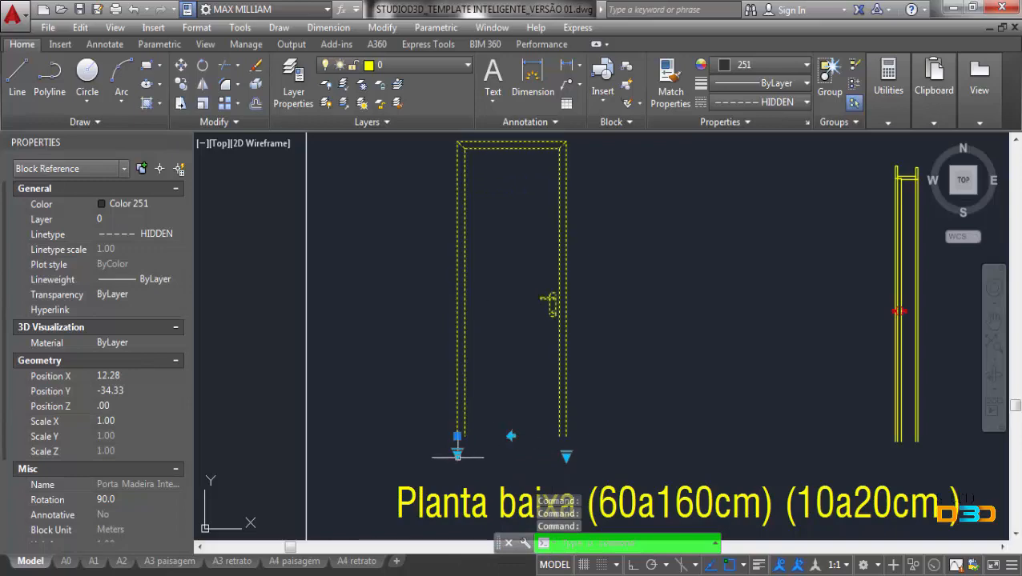
pyautogui.click(457, 454)
pyautogui.click(496, 468)
# - Add the wooden door's Corte Lat. block to the selection, try a shorter preset height and set it to a taller one
pyautogui.scroll(-3, 696, 379)
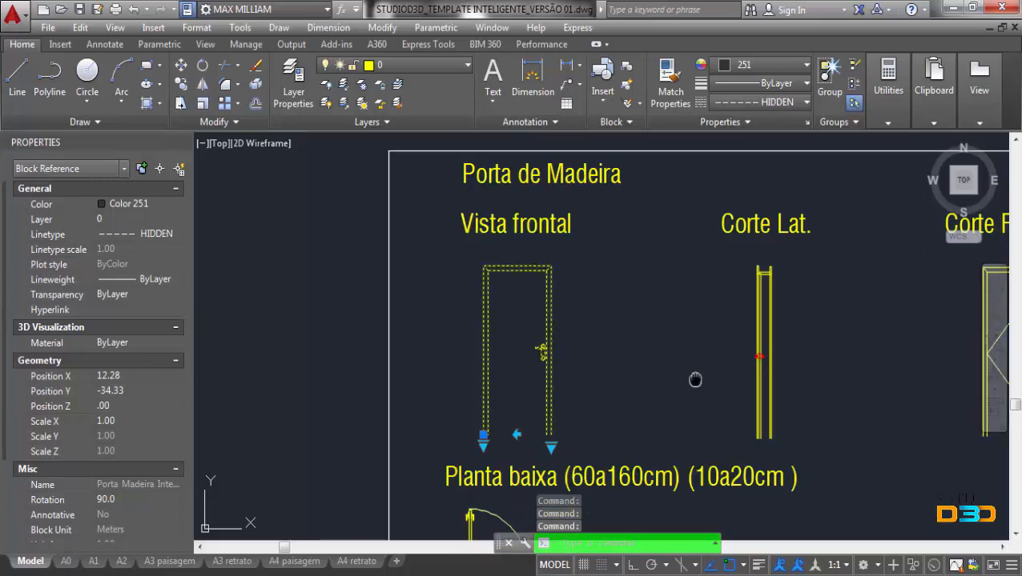
pyautogui.scroll(3, 608, 349)
pyautogui.click(570, 336)
pyautogui.scroll(-2, 571, 336)
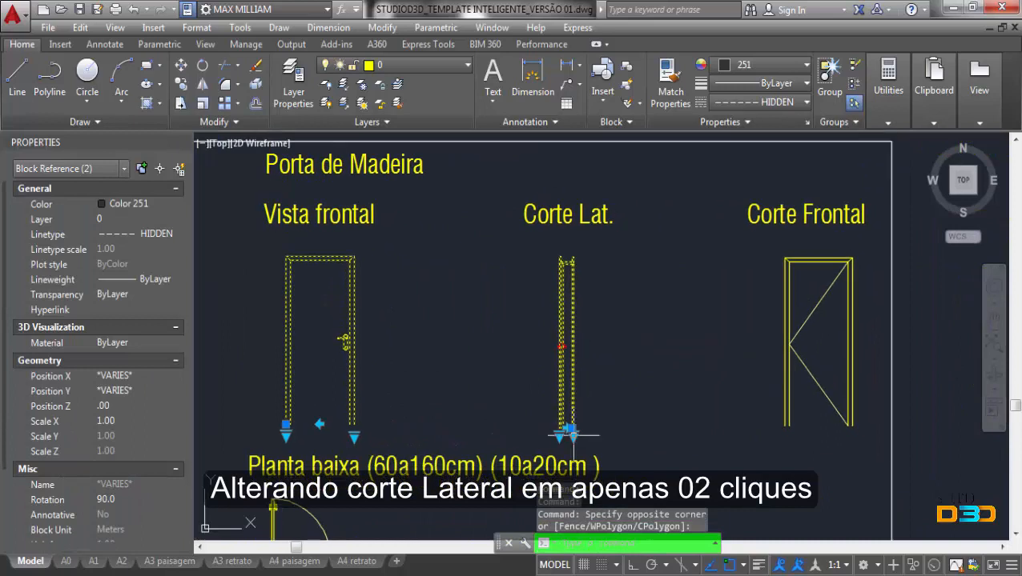
pyautogui.click(570, 433)
pyautogui.click(612, 450)
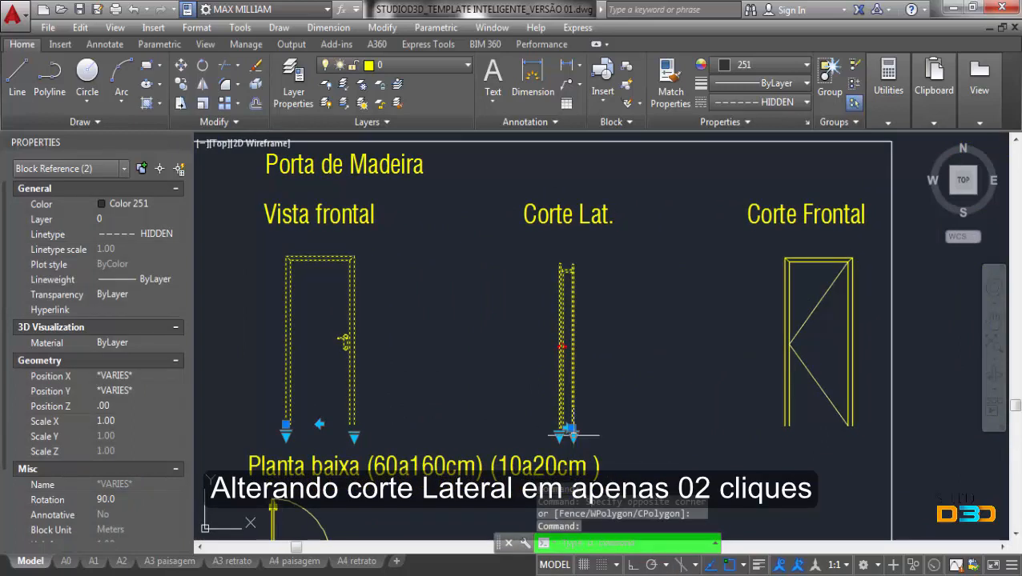
pyautogui.click(570, 432)
pyautogui.click(614, 538)
# - Mirror the Corte Lat. block and mirror it back, try a thinner wall thickness, restore the original and deselect
pyautogui.scroll(3, 568, 422)
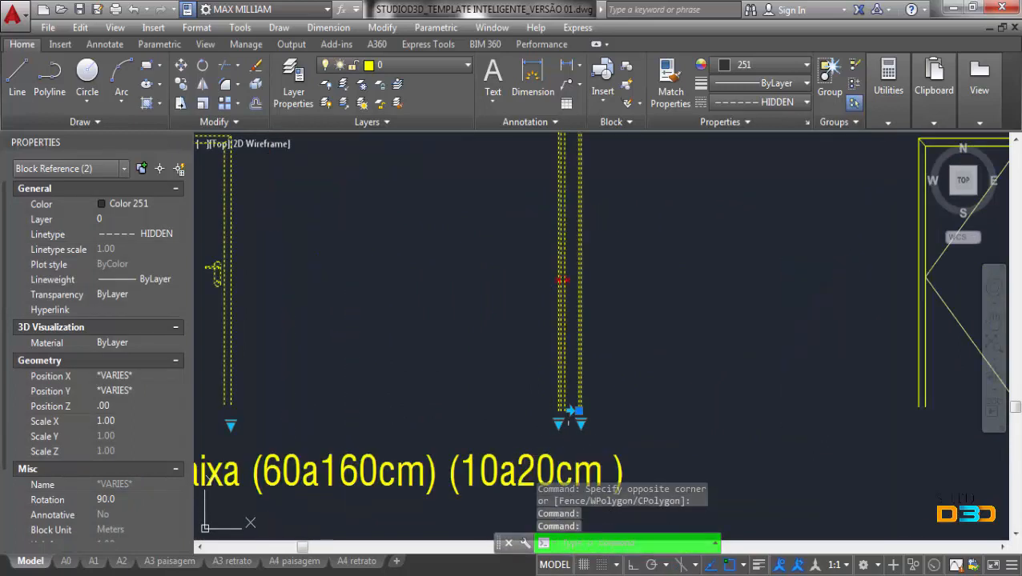
pyautogui.click(570, 411)
pyautogui.click(570, 410)
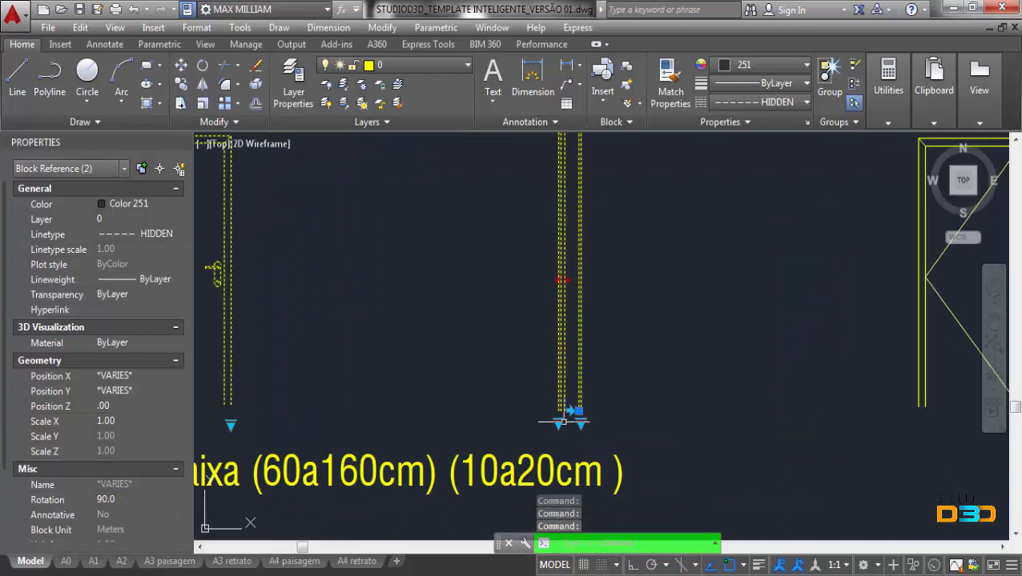
pyautogui.click(559, 423)
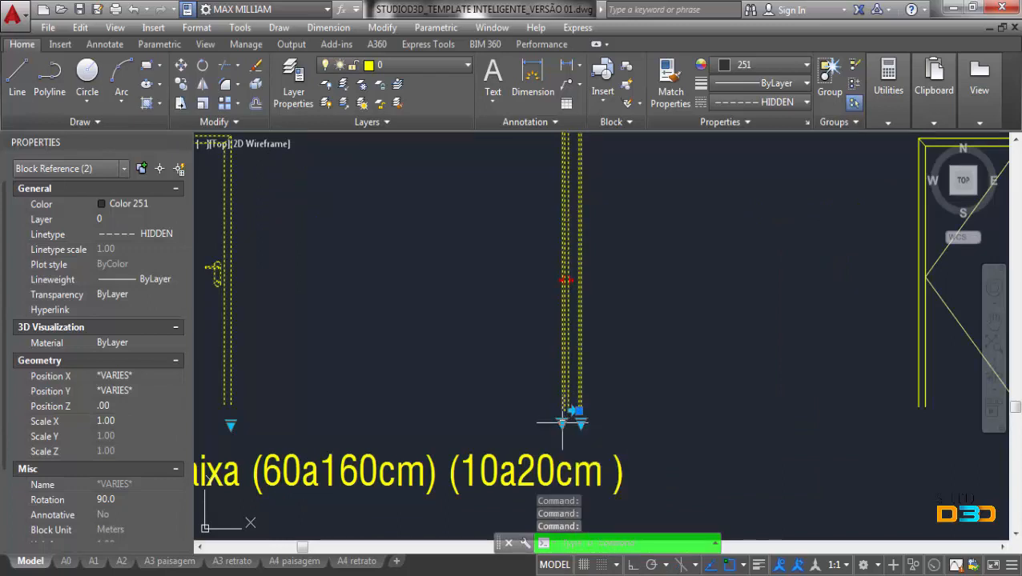
pyautogui.click(573, 425)
pyautogui.scroll(-3, 627, 421)
pyautogui.scroll(6, 532, 391)
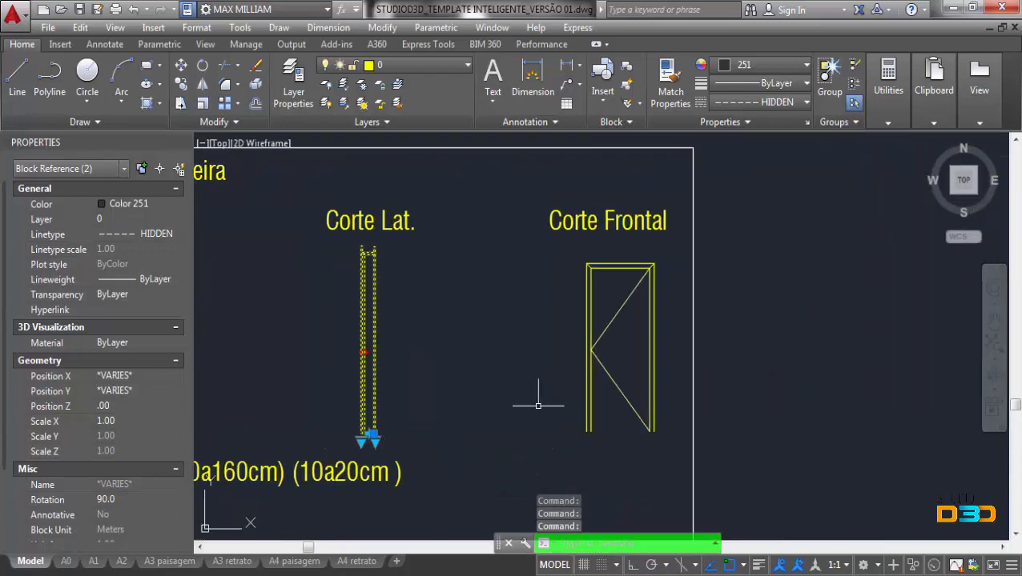
pyautogui.press('Escape')
# - Select the wooden door's Corte Frontal block, mirror its opening side and mirror it back
pyautogui.scroll(-3, 535, 379)
pyautogui.click(561, 401)
pyautogui.click(548, 442)
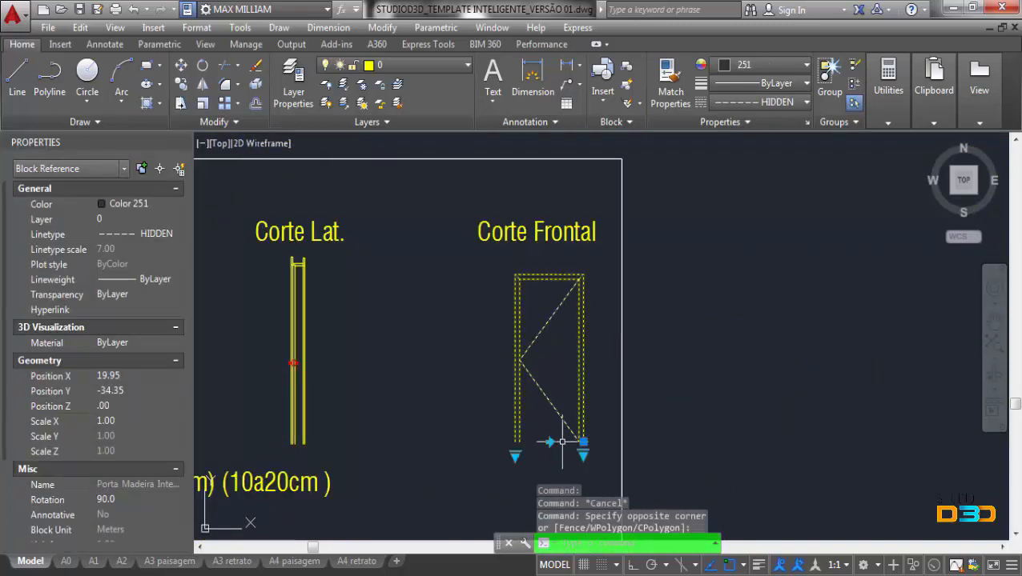
pyautogui.click(548, 442)
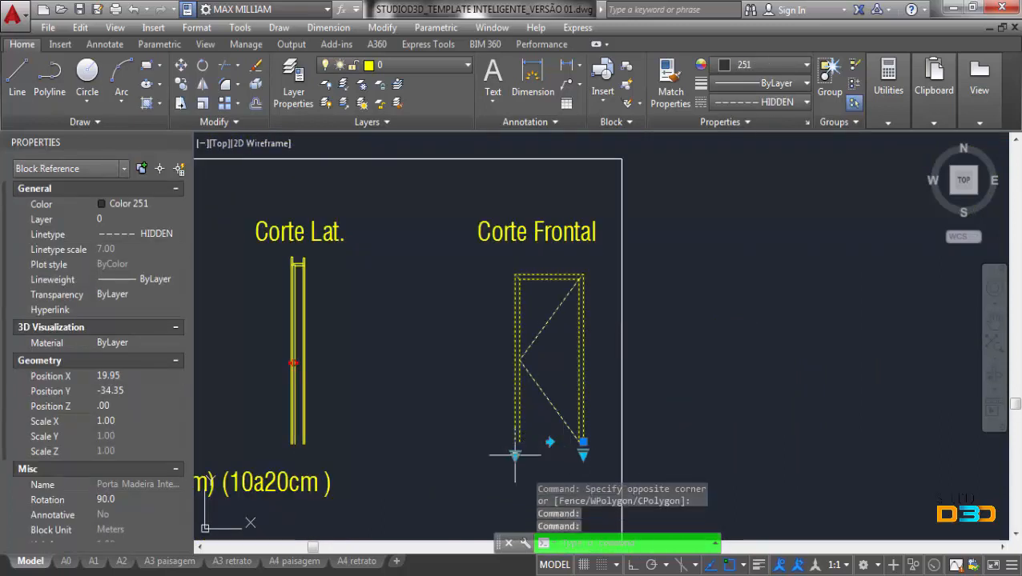
# - Try the P160 width on the Corte Frontal wooden door and return it to its original width
pyautogui.click(515, 454)
pyautogui.click(559, 340)
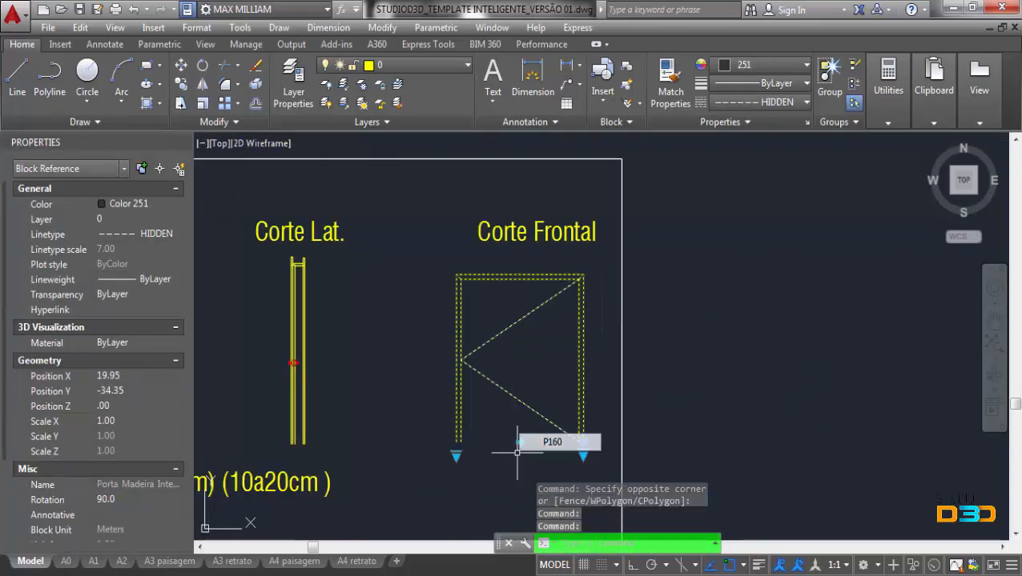
pyautogui.click(457, 455)
pyautogui.click(491, 301)
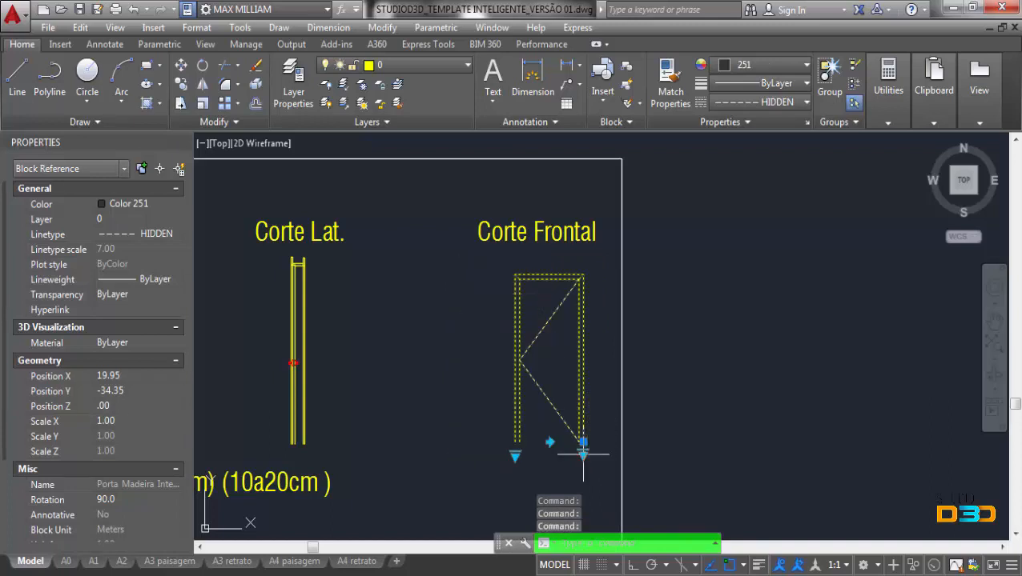
# - Try heights of 215 cm and 225 cm on the Corte Frontal wooden door, restore its original height and deselect it
pyautogui.click(583, 455)
pyautogui.click(625, 500)
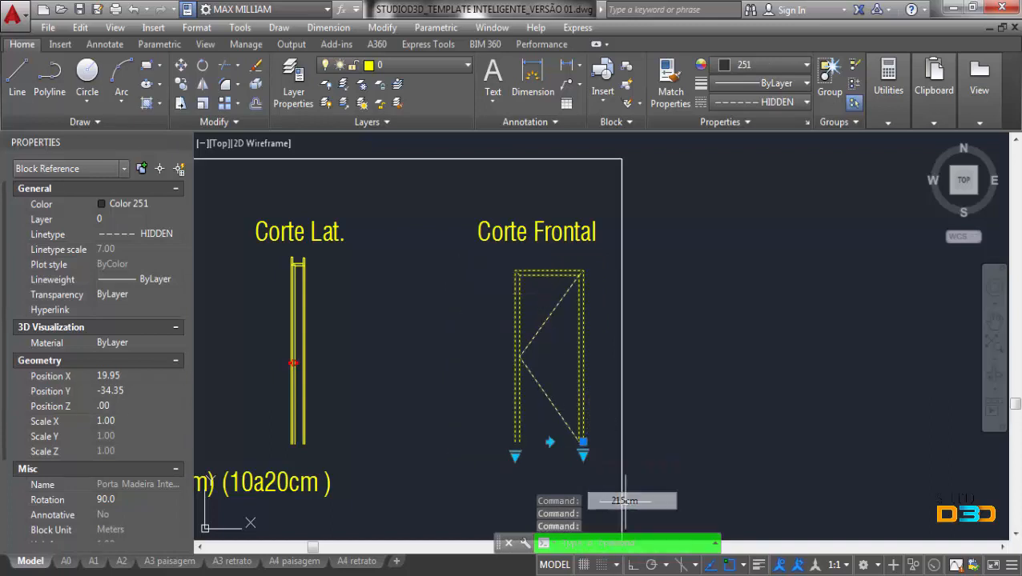
pyautogui.click(583, 455)
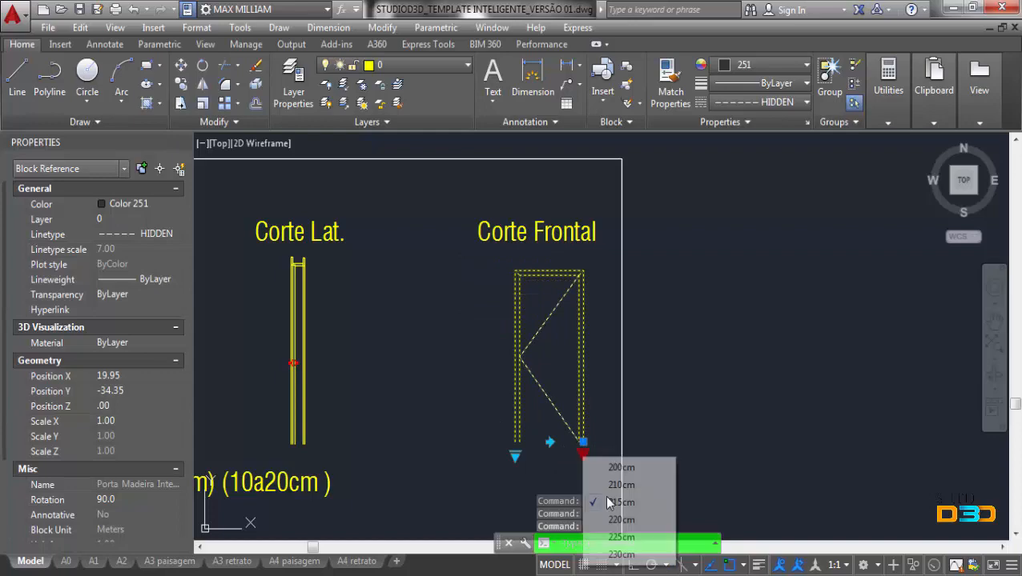
pyautogui.click(623, 540)
pyautogui.click(583, 454)
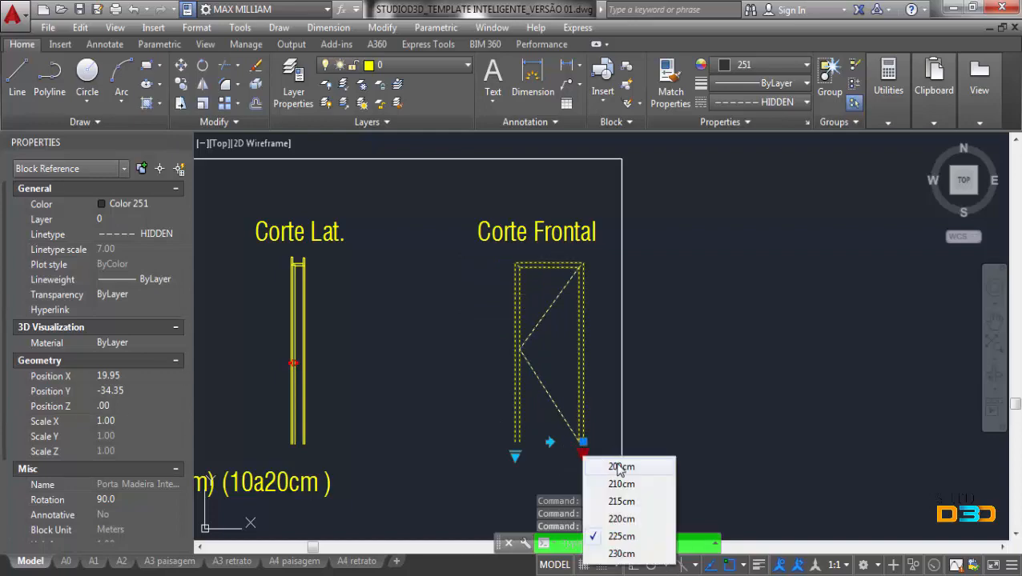
pyautogui.scroll(-4, 561, 447)
pyautogui.scroll(4, 607, 403)
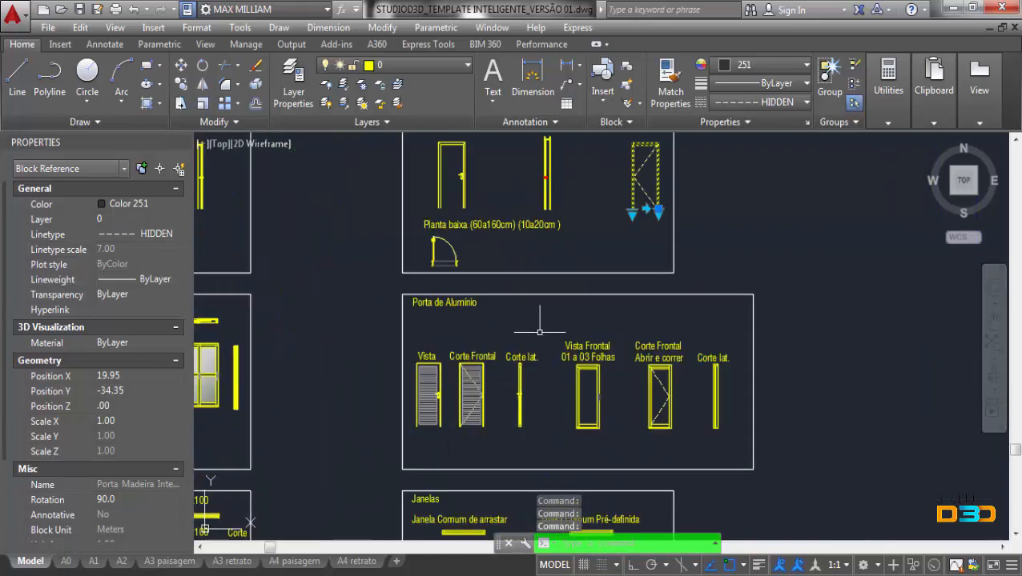
pyautogui.scroll(-2, 607, 403)
pyautogui.press('Escape')
# - Select the Porta de Alumínio block labelled Vista Frontal 01 a 03 Folhas, mirror it and mirror it back
pyautogui.scroll(3, 597, 331)
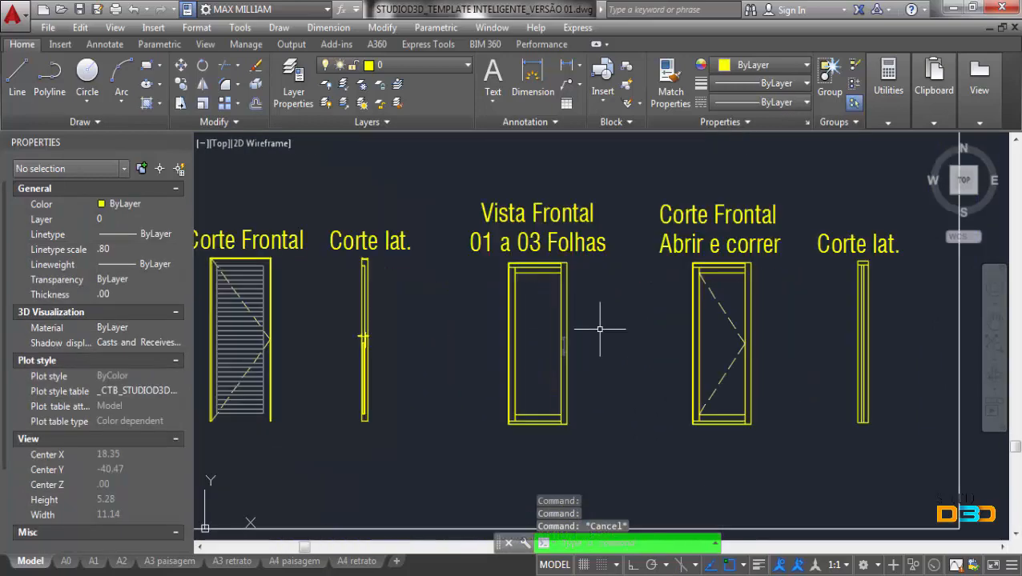
pyautogui.click(602, 333)
pyautogui.click(548, 436)
pyautogui.scroll(2, 550, 437)
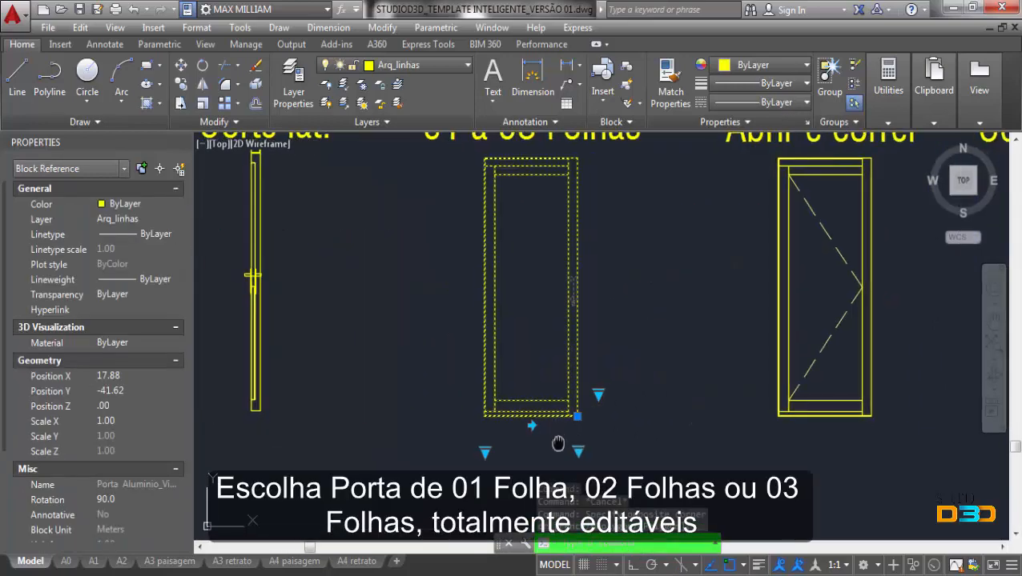
pyautogui.click(531, 425)
pyautogui.click(531, 425)
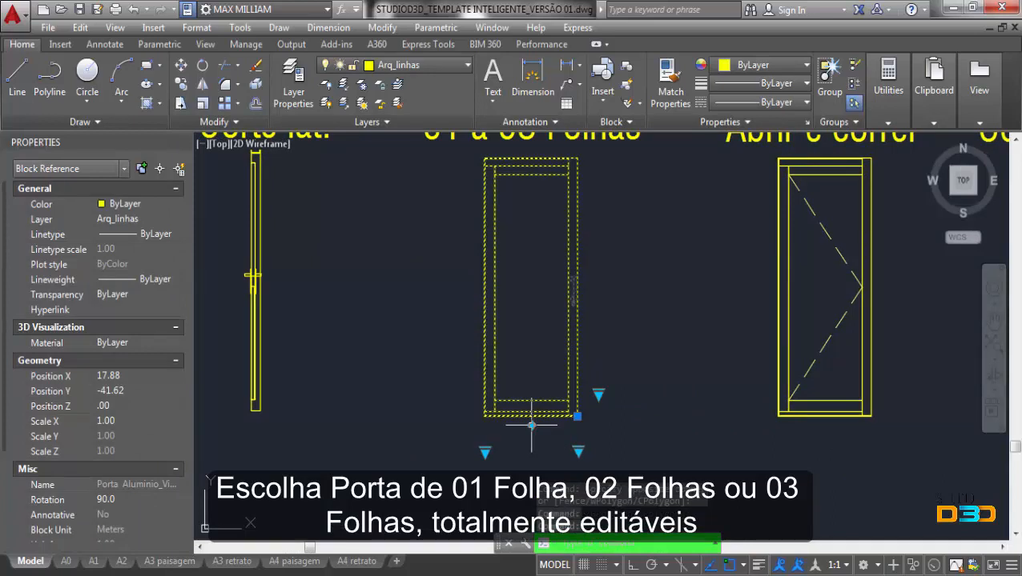
# - Try the 02 Folhas and 03 Folhas versions of the aluminium door's Vista Frontal block and return it to 01 Folha
pyautogui.click(598, 394)
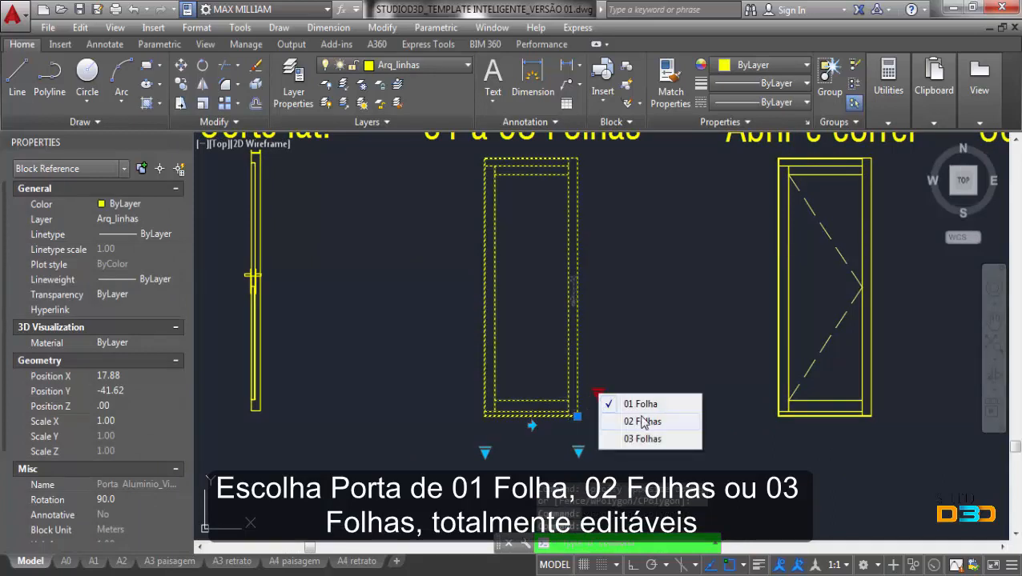
pyautogui.click(640, 417)
pyautogui.click(598, 394)
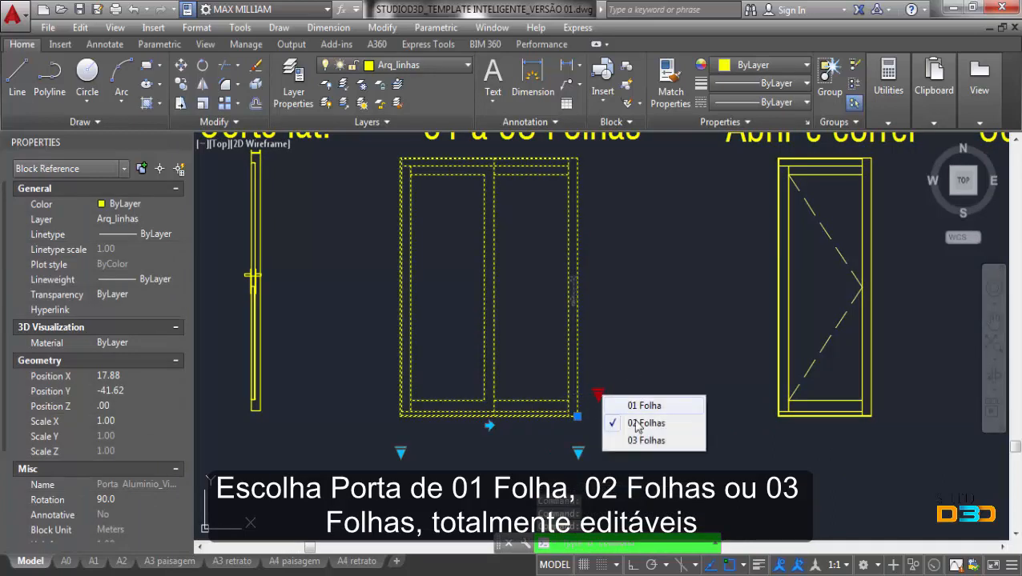
pyautogui.click(644, 438)
pyautogui.click(599, 394)
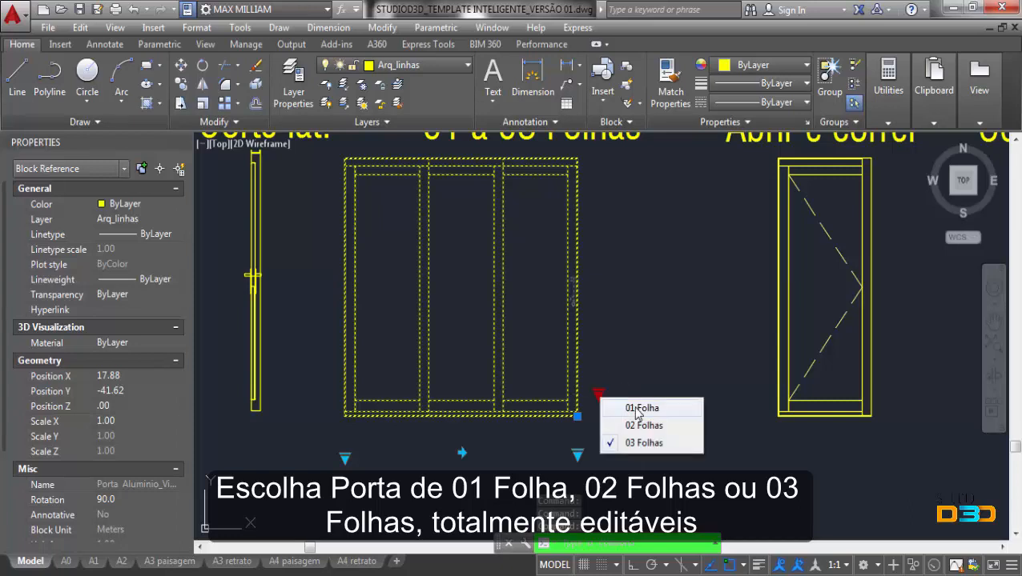
pyautogui.click(625, 349)
# - Try the P100 and P150 widths on the aluminium door's Vista Frontal block and return it to P80
pyautogui.click(577, 451)
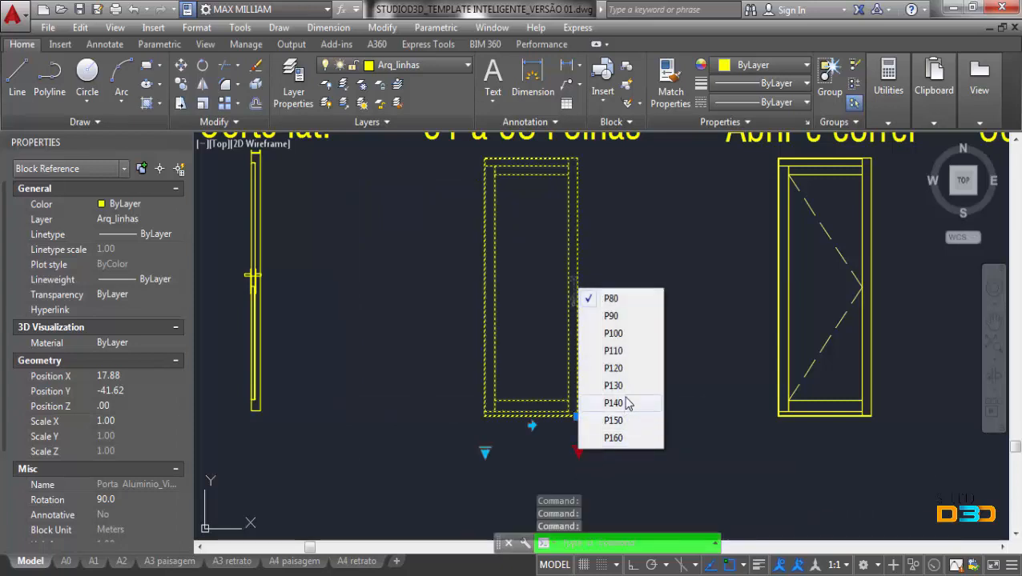
pyautogui.click(612, 333)
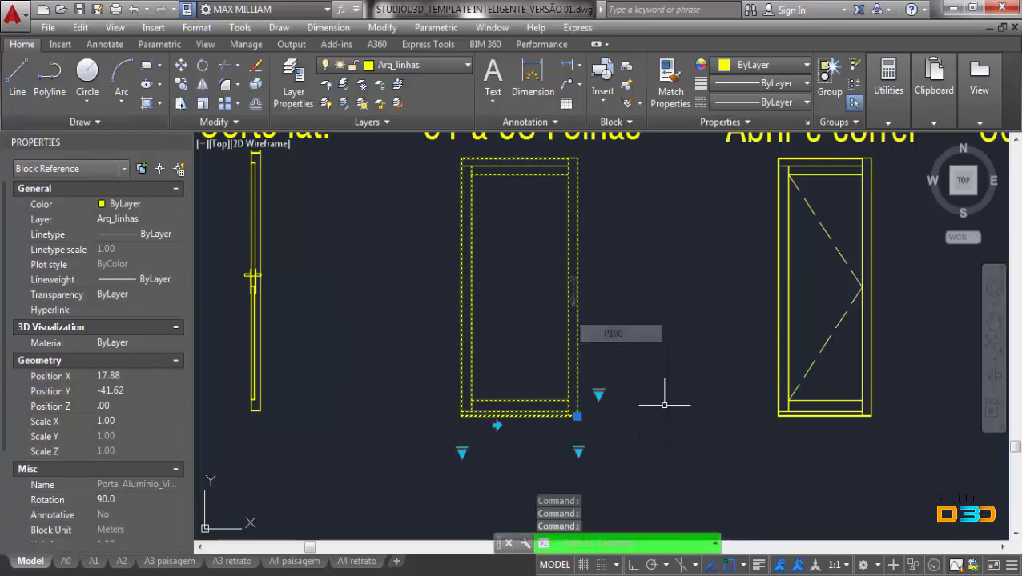
pyautogui.click(577, 452)
pyautogui.click(617, 414)
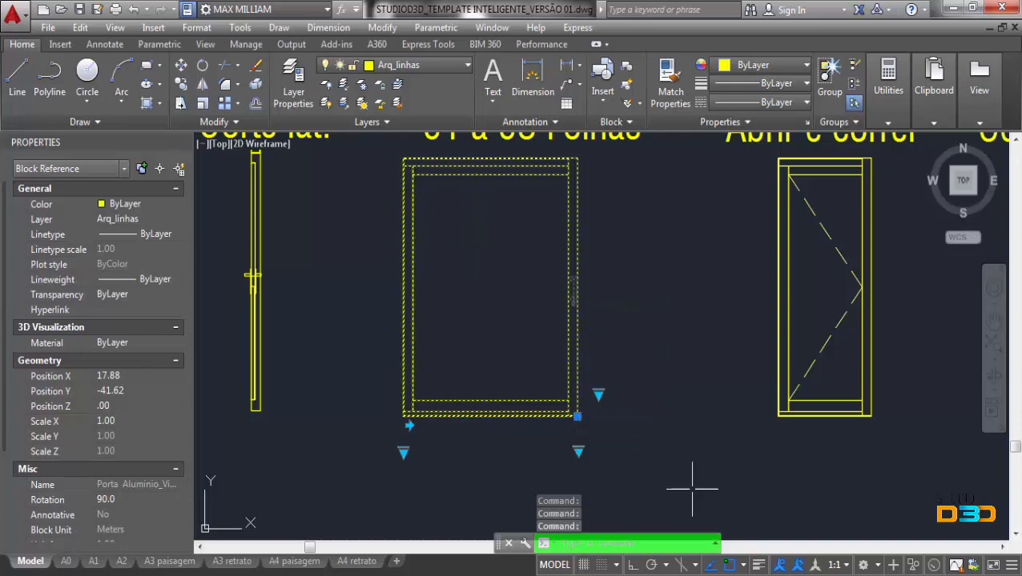
pyautogui.click(577, 451)
pyautogui.click(612, 302)
# - Try a height of 220 cm on the aluminium door's Vista Frontal block, return it to 210 cm and deselect it
pyautogui.click(485, 451)
pyautogui.click(525, 482)
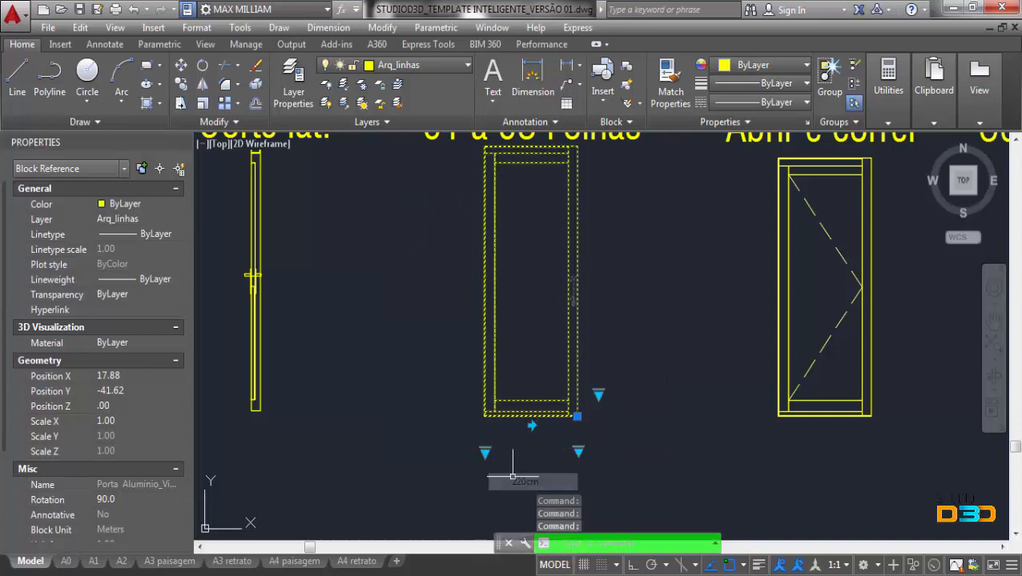
pyautogui.click(485, 451)
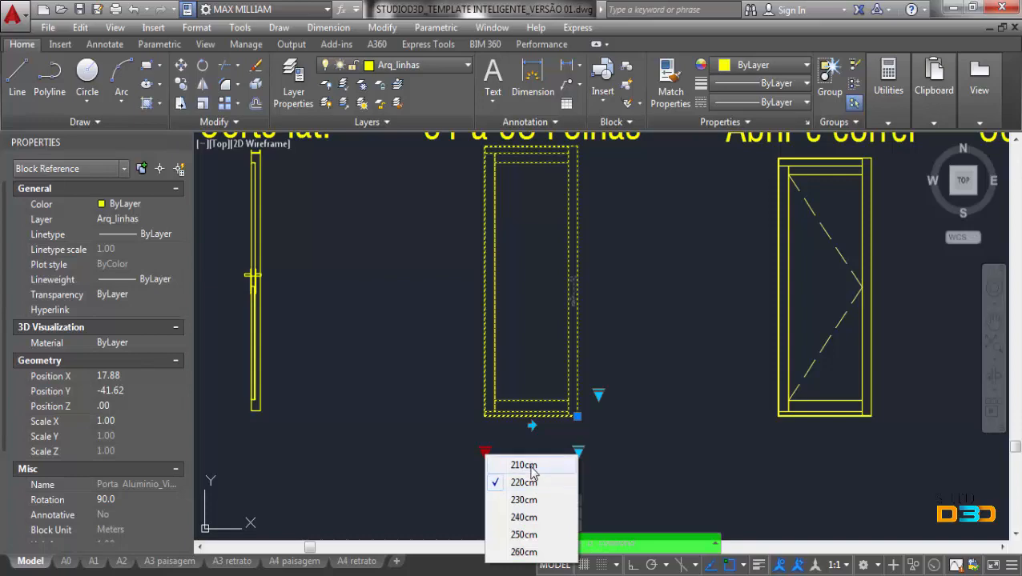
pyautogui.click(525, 466)
pyautogui.scroll(-3, 764, 360)
pyautogui.press('Escape')
# - Select the aluminium door's Corte Frontal Abrir e correr block and review its available widths and heights
pyautogui.click(731, 371)
pyautogui.click(696, 347)
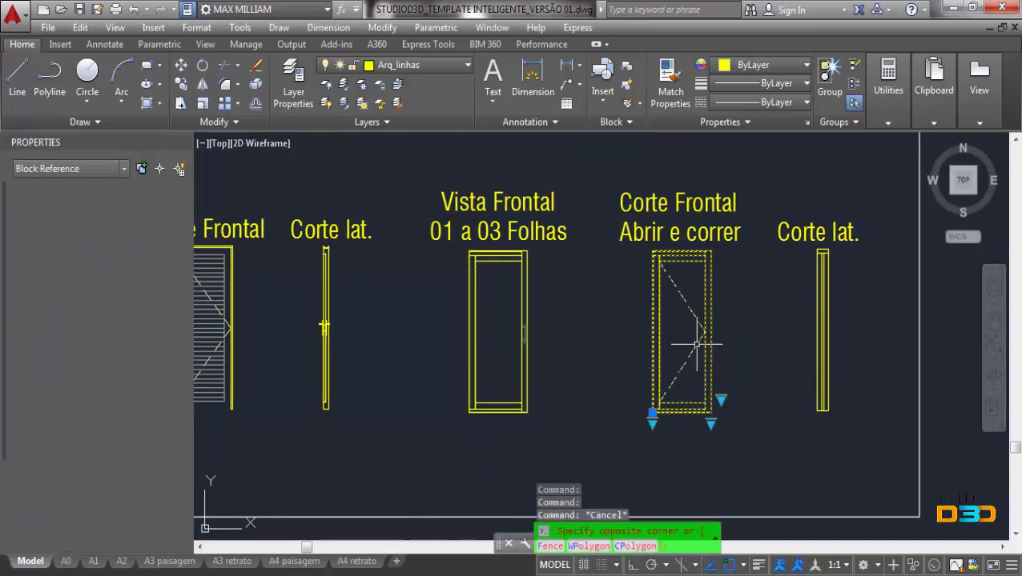
pyautogui.scroll(3, 706, 426)
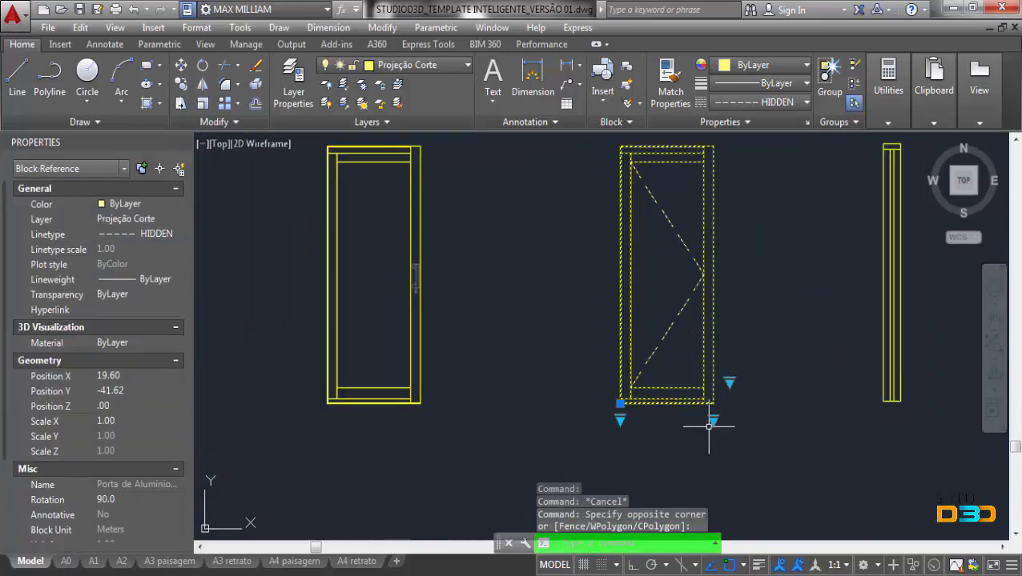
pyautogui.scroll(-3, 512, 442)
pyautogui.scroll(3, 529, 440)
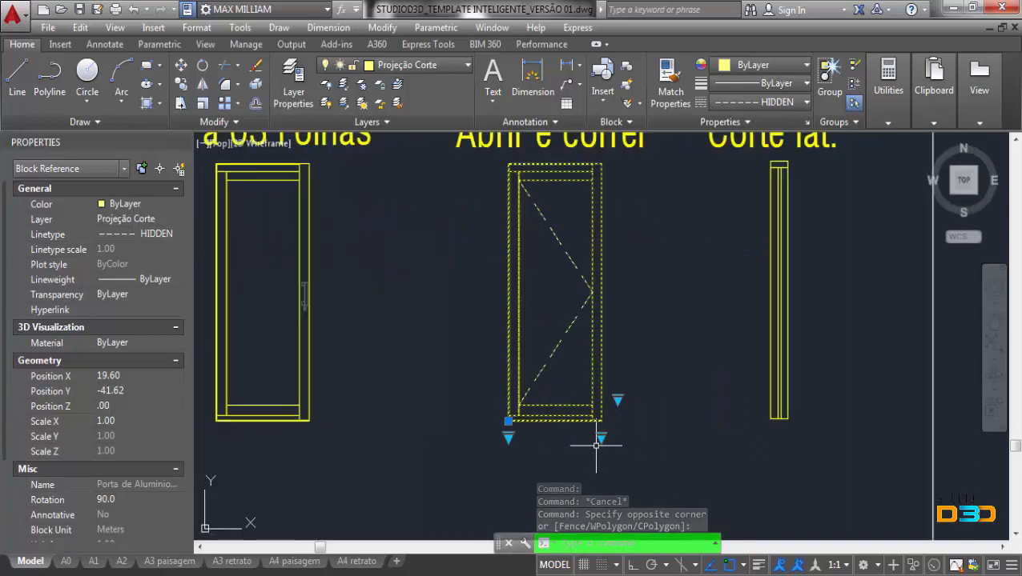
pyautogui.click(599, 436)
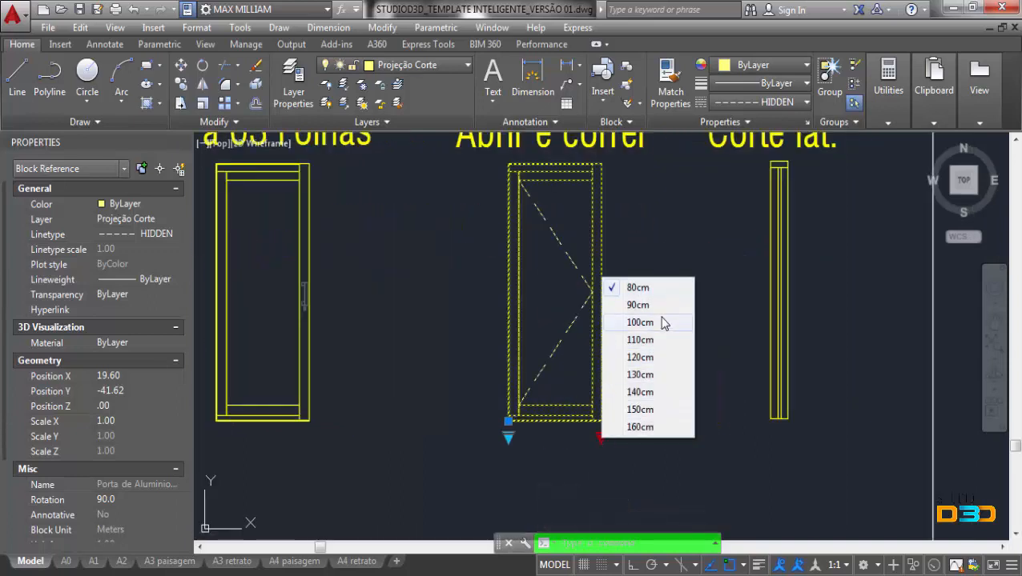
pyautogui.click(507, 437)
pyautogui.click(507, 437)
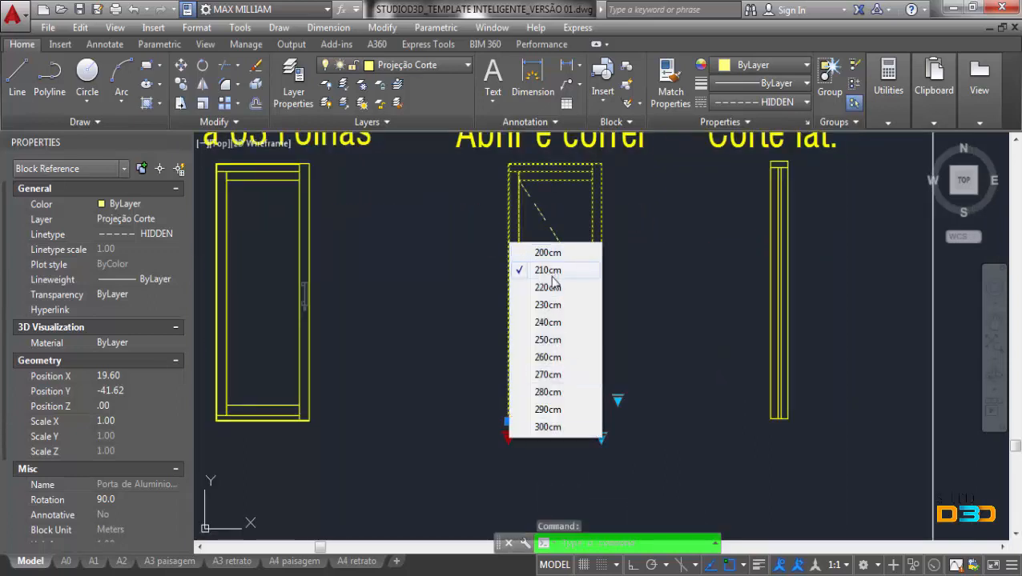
pyautogui.click(592, 410)
# - Add the adjacent Corte lat. block to the selection and review its available thicknesses and heights
pyautogui.scroll(2, 745, 353)
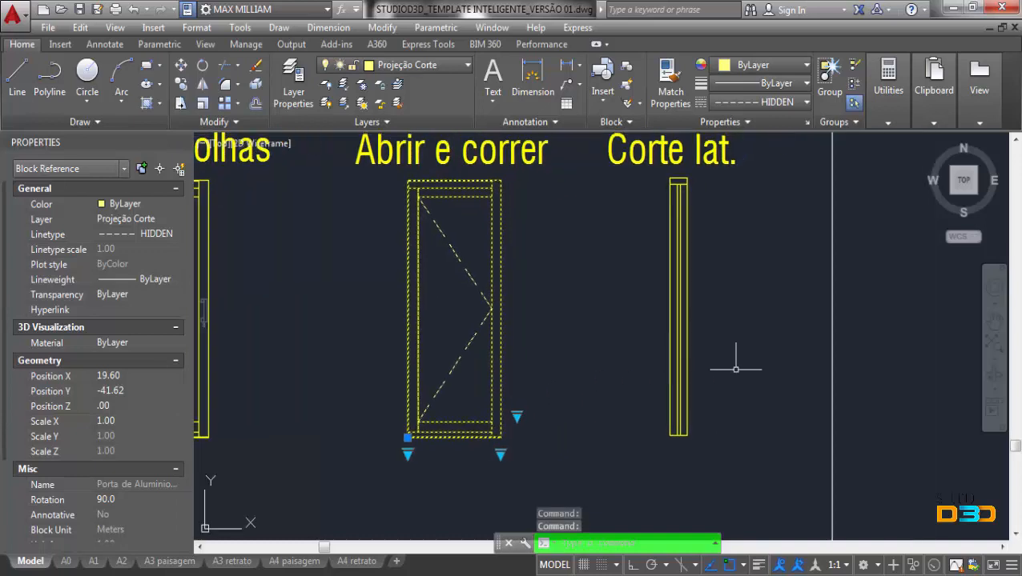
pyautogui.click(725, 354)
pyautogui.click(661, 319)
pyautogui.click(686, 453)
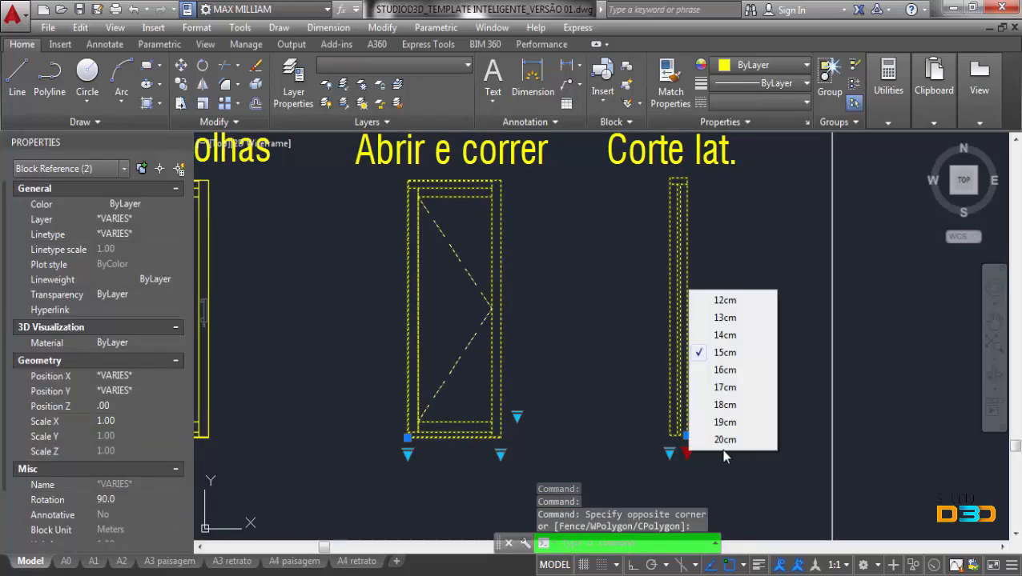
pyautogui.click(668, 454)
pyautogui.click(665, 463)
pyautogui.click(668, 454)
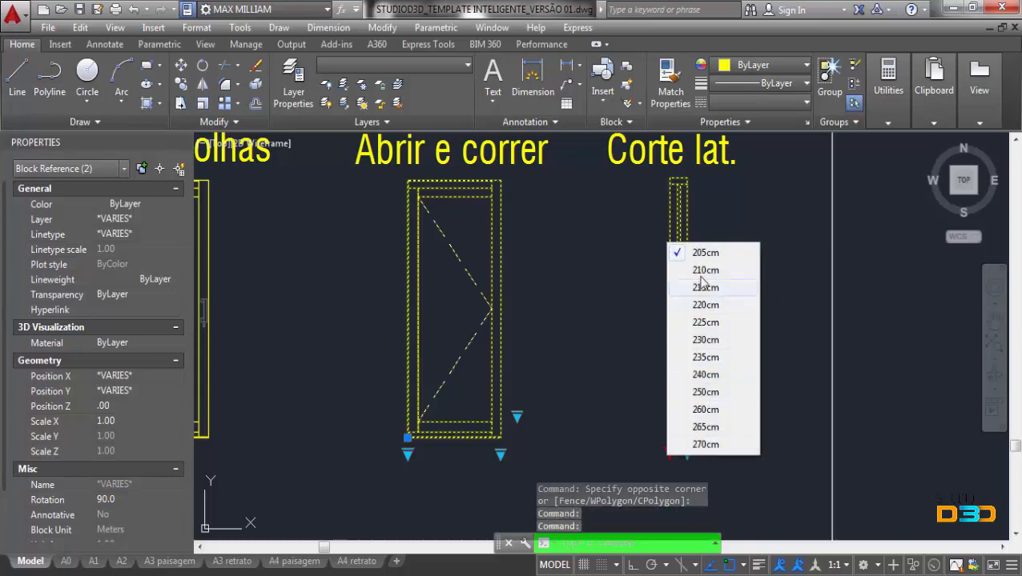
pyautogui.click(705, 375)
# - Select the louvred aluminium door's Corte Frontal block, mirror its opening side and mirror it back
pyautogui.scroll(-3, 605, 331)
pyautogui.scroll(4, 561, 329)
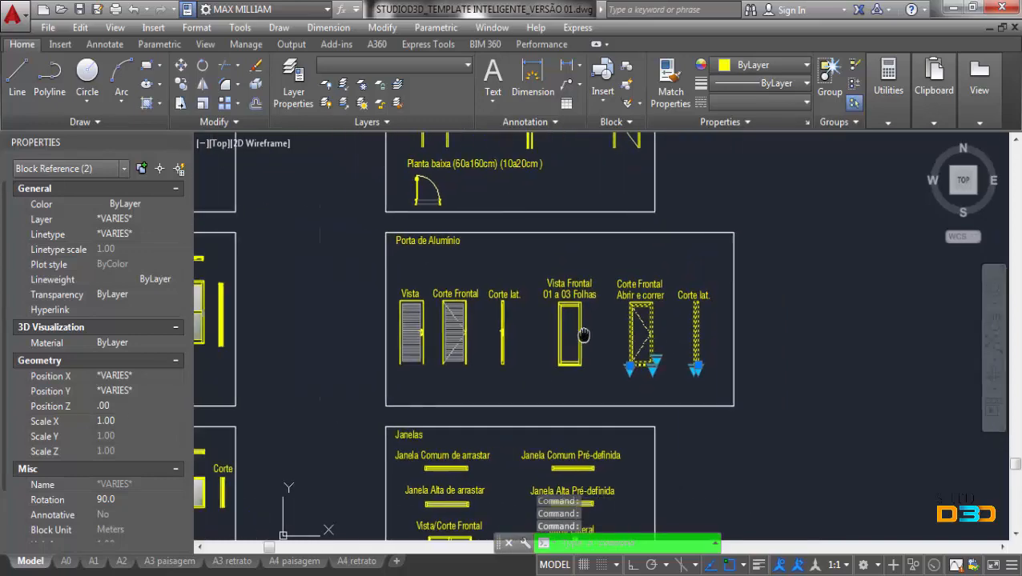
pyautogui.click(530, 327)
pyautogui.scroll(3, 513, 344)
pyautogui.click(516, 424)
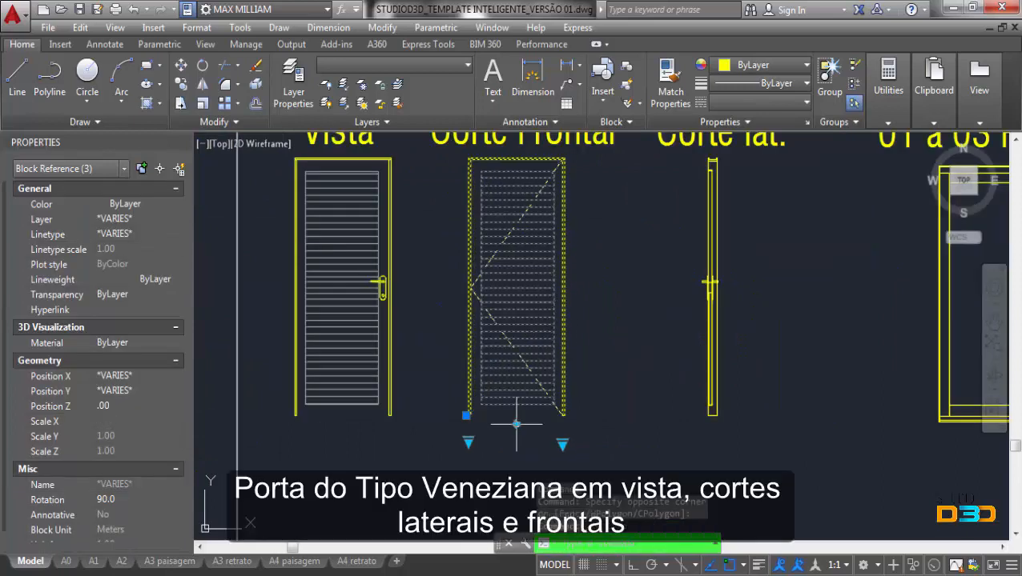
pyautogui.click(517, 425)
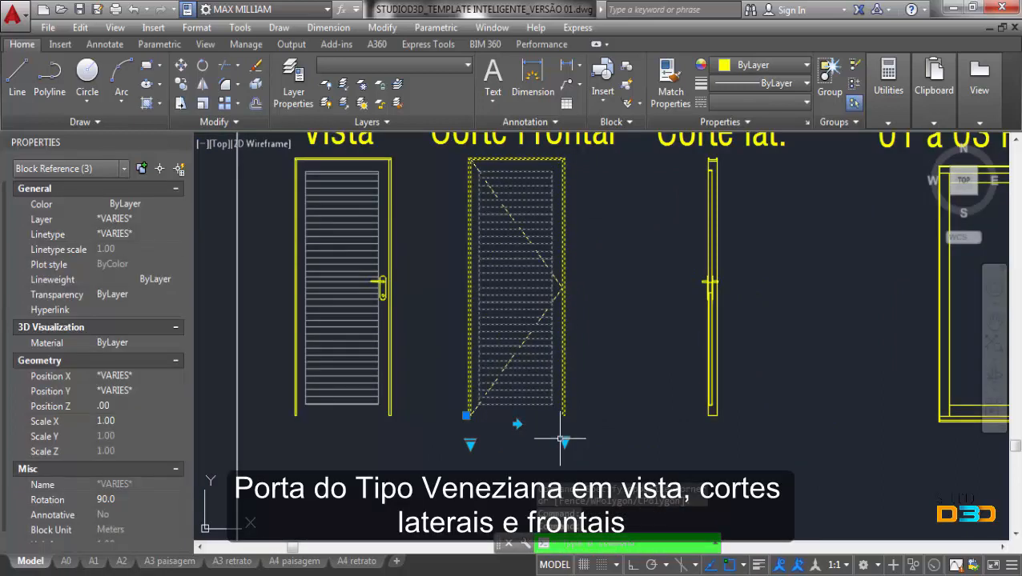
# - Review the width and height options of the louvred door's Corte Frontal block without changing them
pyautogui.click(564, 442)
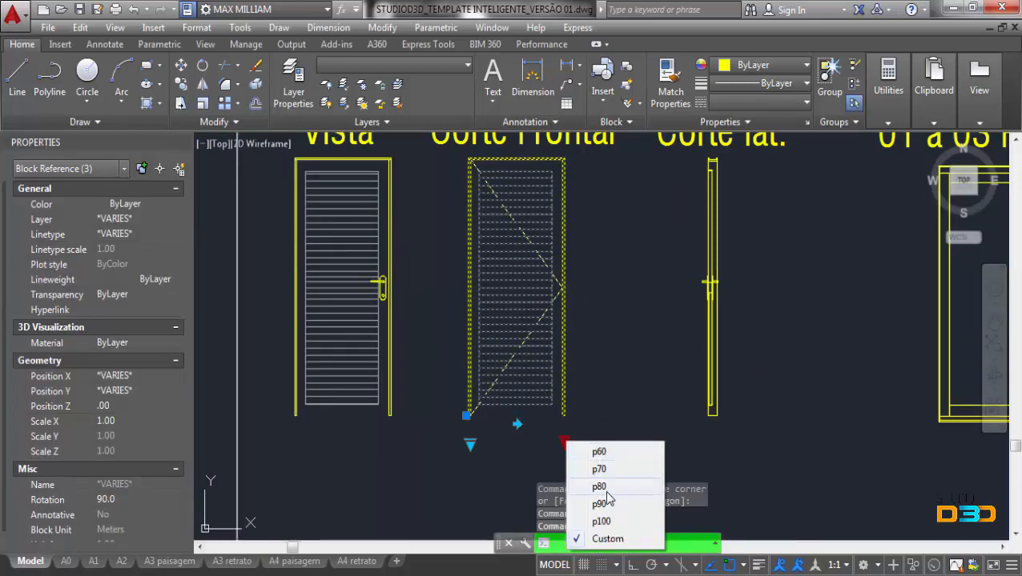
pyautogui.press('Escape')
pyautogui.click(470, 442)
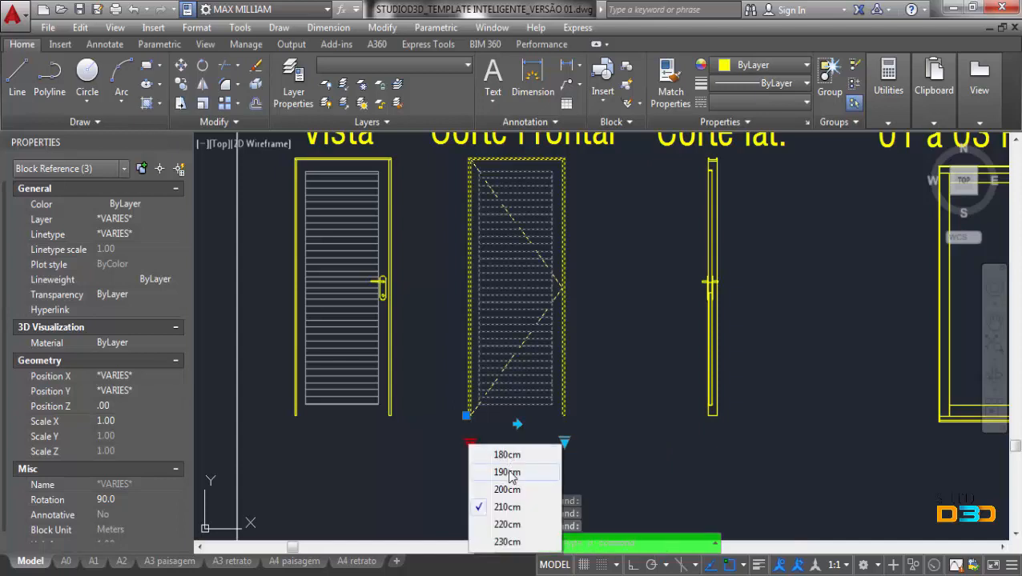
pyautogui.press('Escape')
# - Add the louvred door's Vista block to the selection and review its width options
pyautogui.click(410, 383)
pyautogui.click(376, 412)
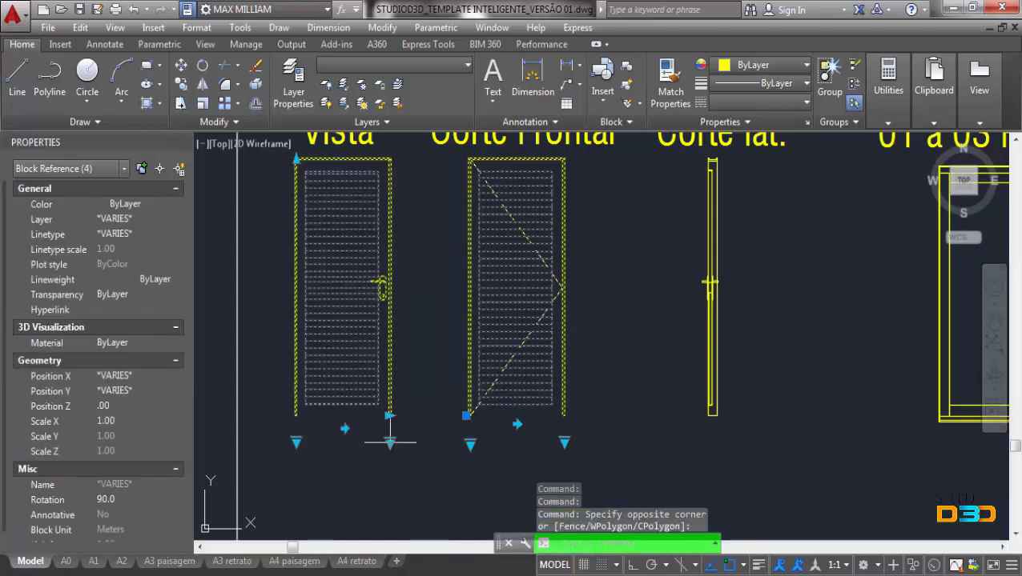
pyautogui.click(390, 442)
pyautogui.press('Escape')
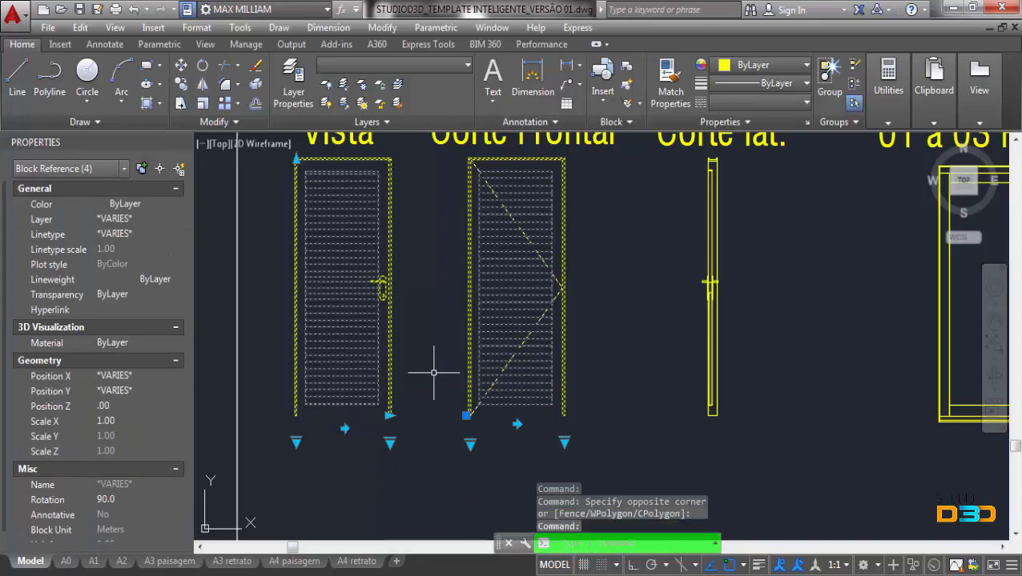
# - Select the Vista/Corte Frontal window under Janelas, try widths of 100 cm and 190 cm, and return it to 150 cm
pyautogui.scroll(-5, 433, 372)
pyautogui.moveTo(471, 414); pyautogui.dragTo(491, 398, button='middle')
pyautogui.scroll(5, 490, 398)
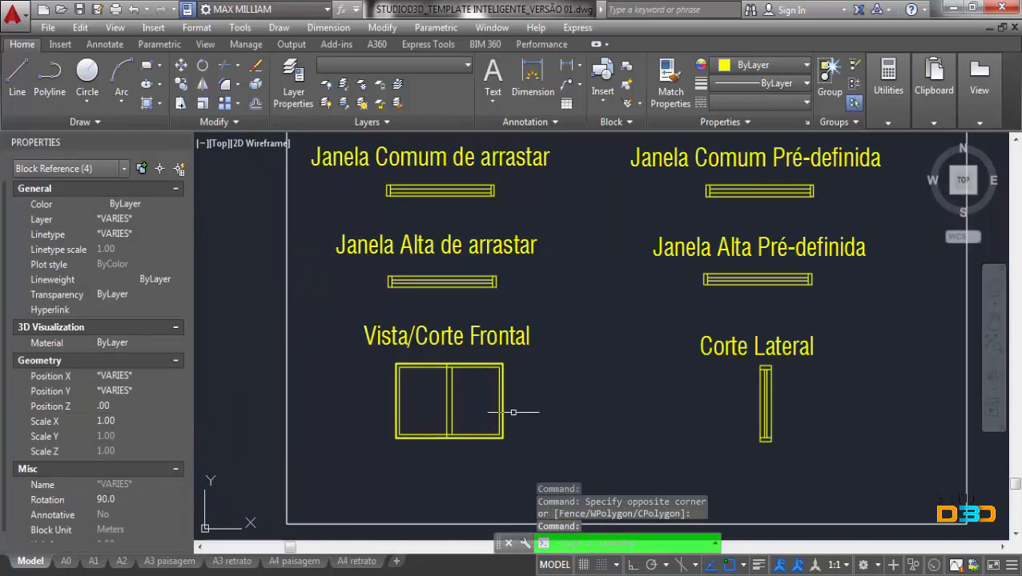
pyautogui.click(503, 413)
pyautogui.scroll(3, 448, 404)
pyautogui.scroll(-3, 510, 395)
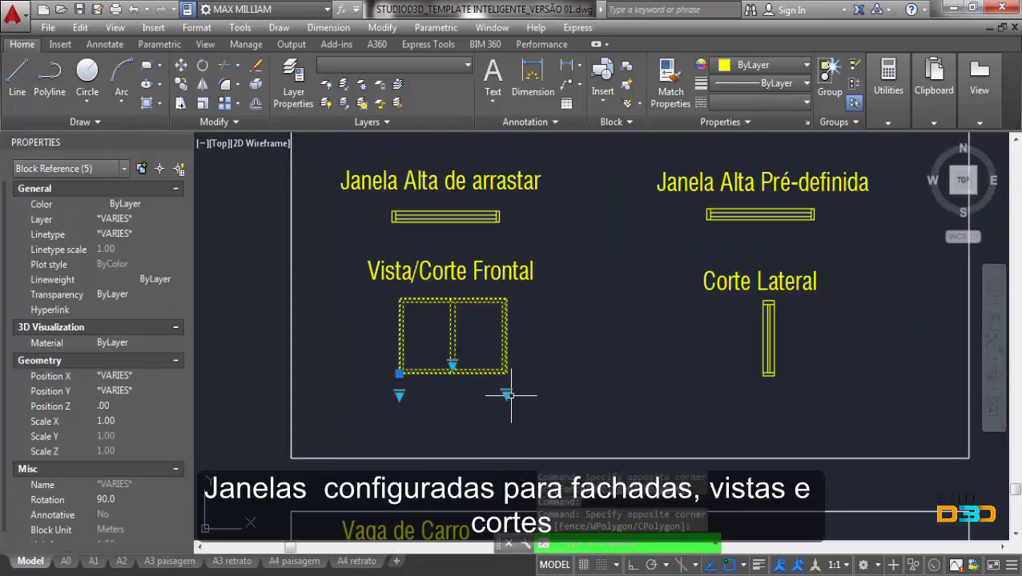
pyautogui.click(506, 394)
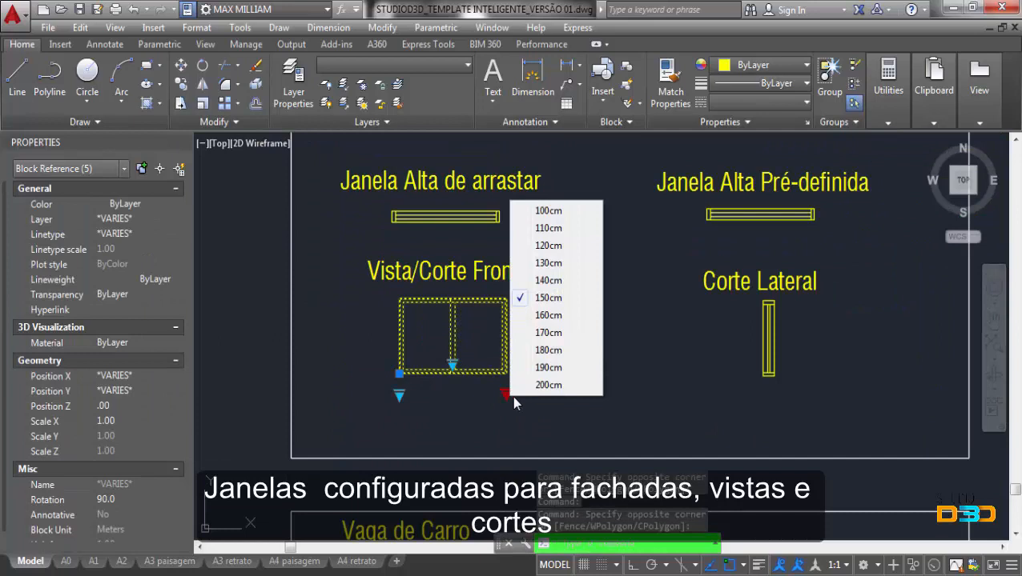
pyautogui.click(548, 211)
pyautogui.scroll(2, 495, 376)
pyautogui.click(456, 406)
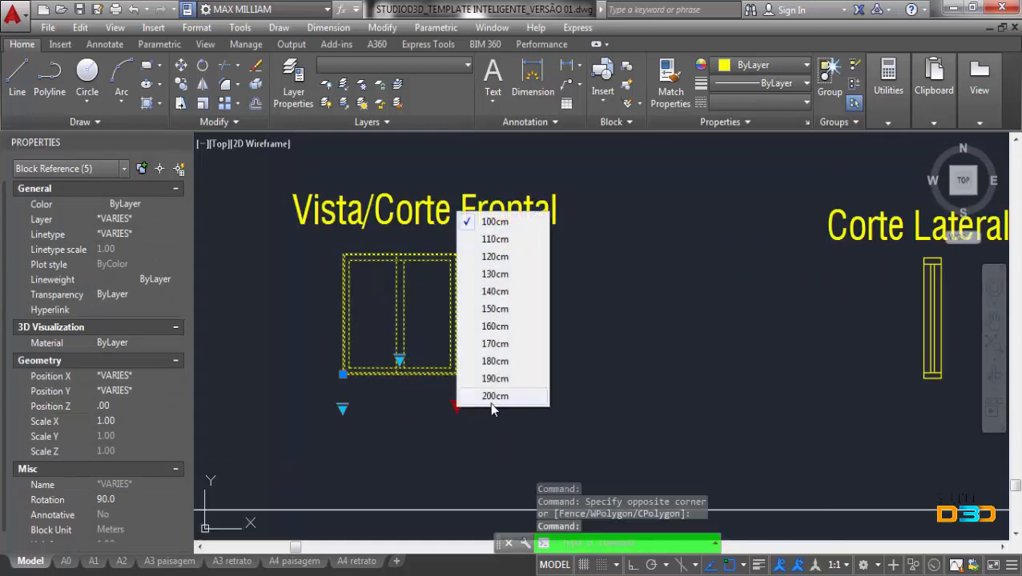
pyautogui.click(489, 396)
pyautogui.click(559, 408)
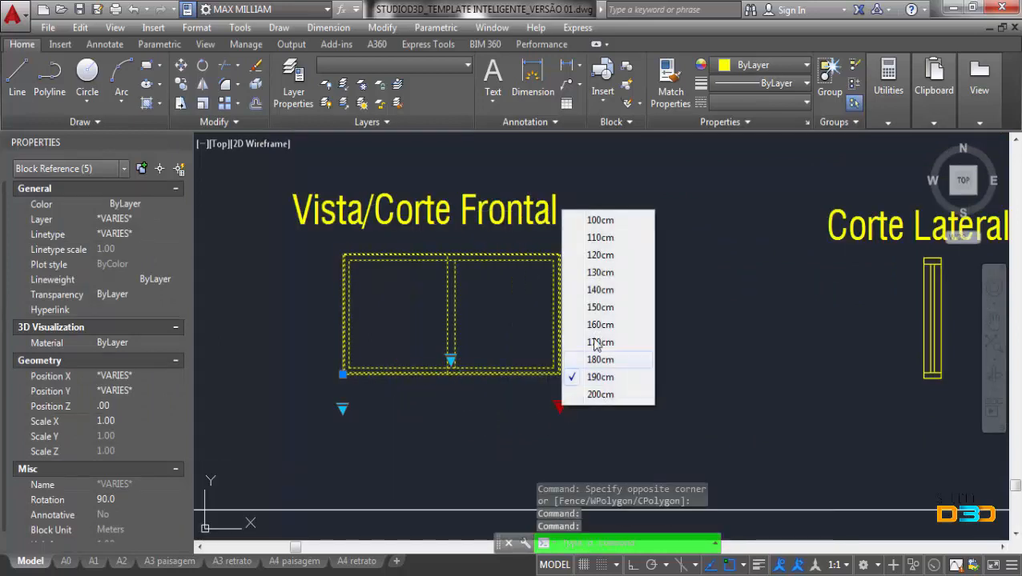
pyautogui.click(600, 308)
# - Check the window's height options, try its single view, double section with arrows and single section, and restore the plain double view
pyautogui.click(342, 410)
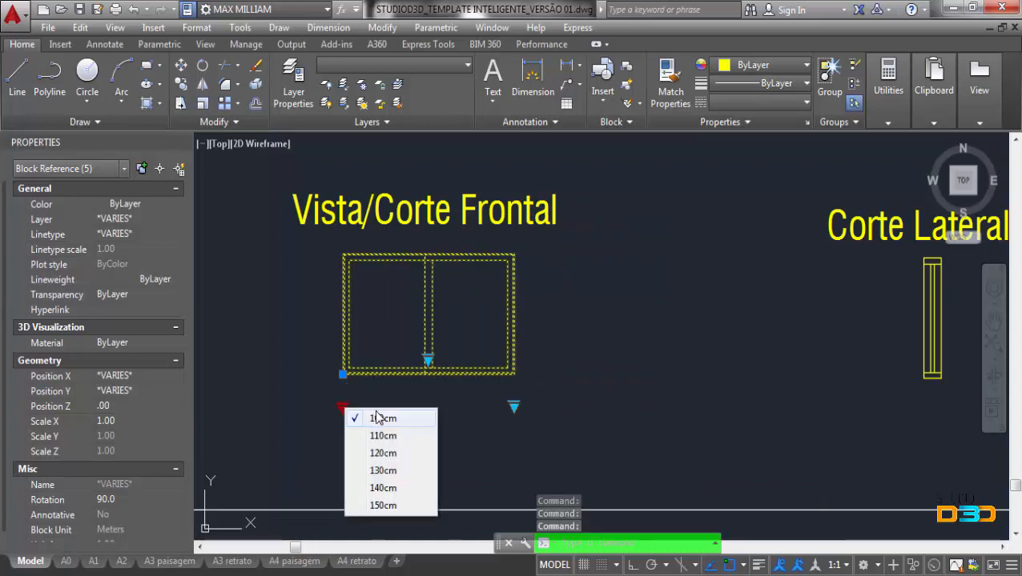
pyautogui.click(429, 361)
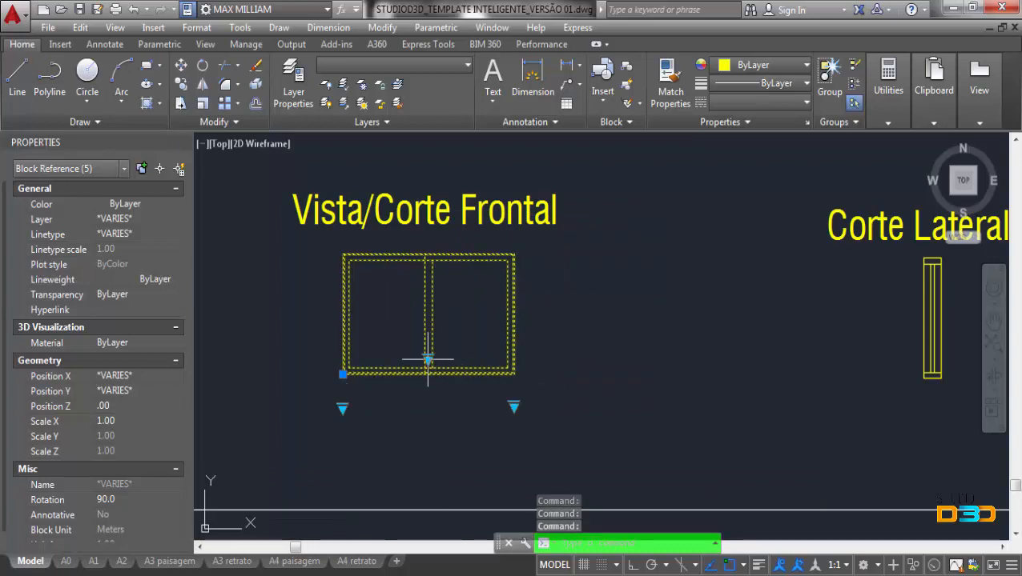
pyautogui.click(479, 392)
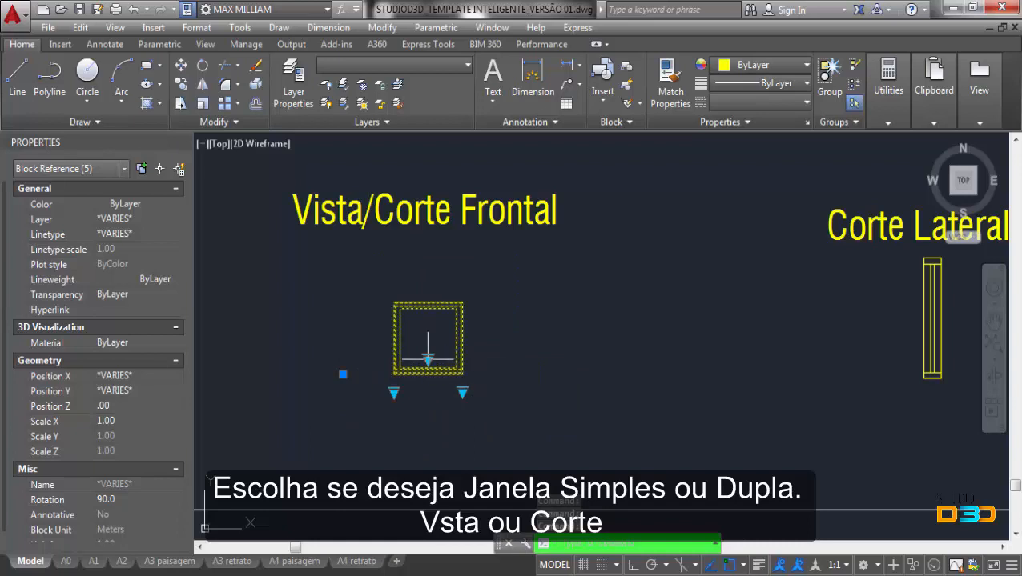
pyautogui.click(428, 358)
pyautogui.click(483, 405)
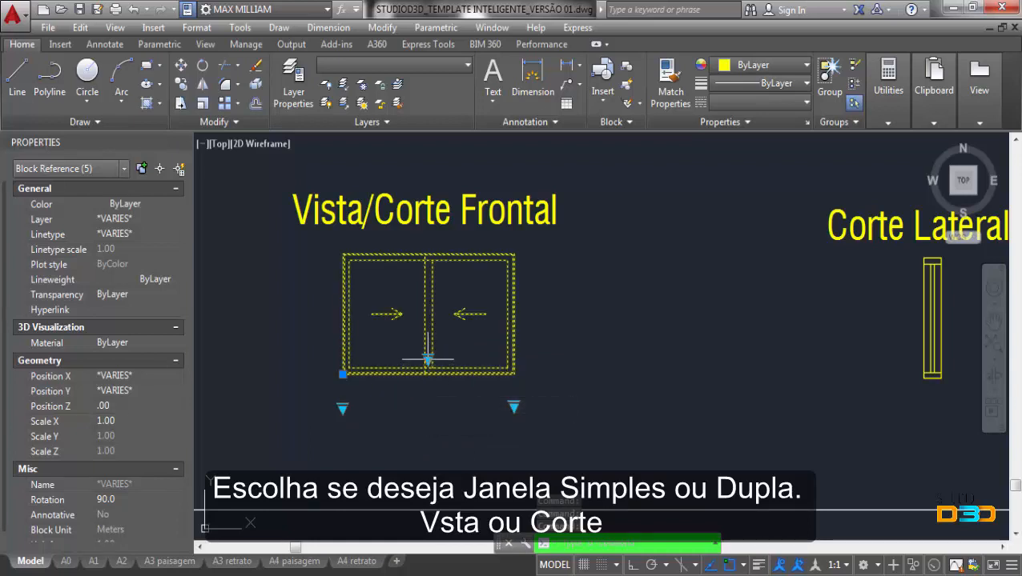
pyautogui.click(428, 358)
pyautogui.click(453, 422)
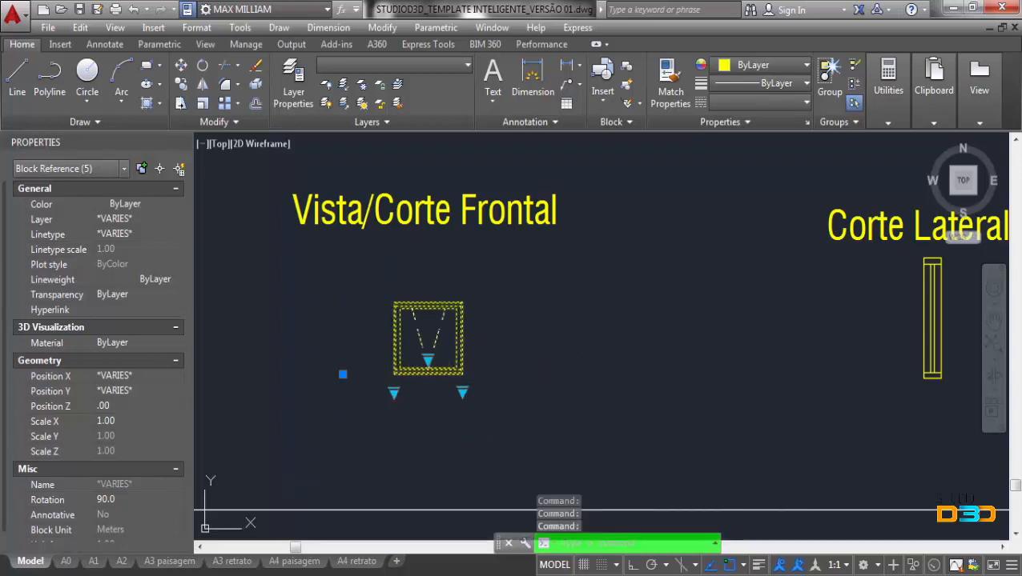
pyautogui.click(427, 360)
pyautogui.click(456, 365)
pyautogui.scroll(-3, 463, 377)
pyautogui.moveTo(642, 354); pyautogui.dragTo(548, 361, button='middle')
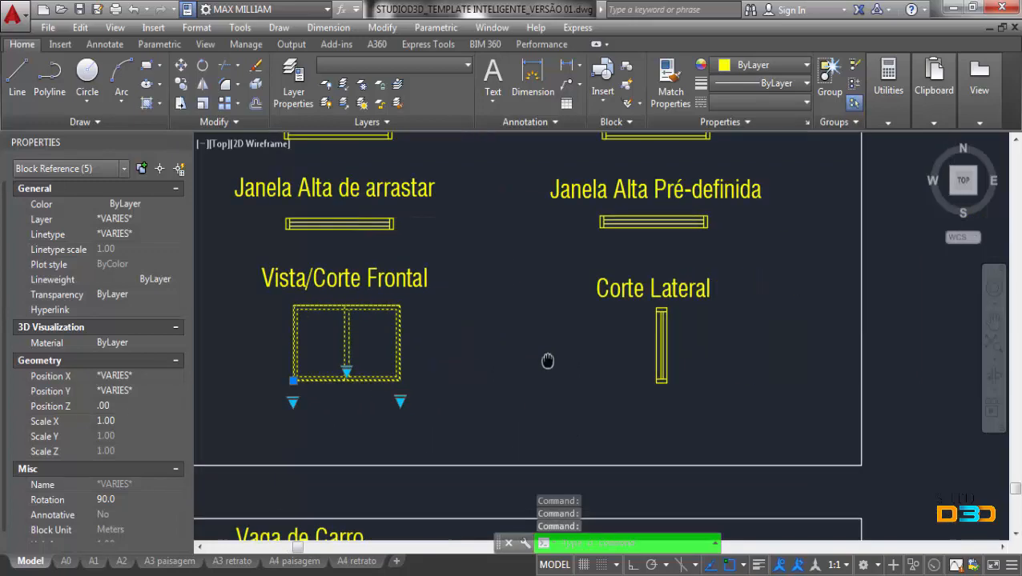
pyautogui.scroll(-5, 617, 321)
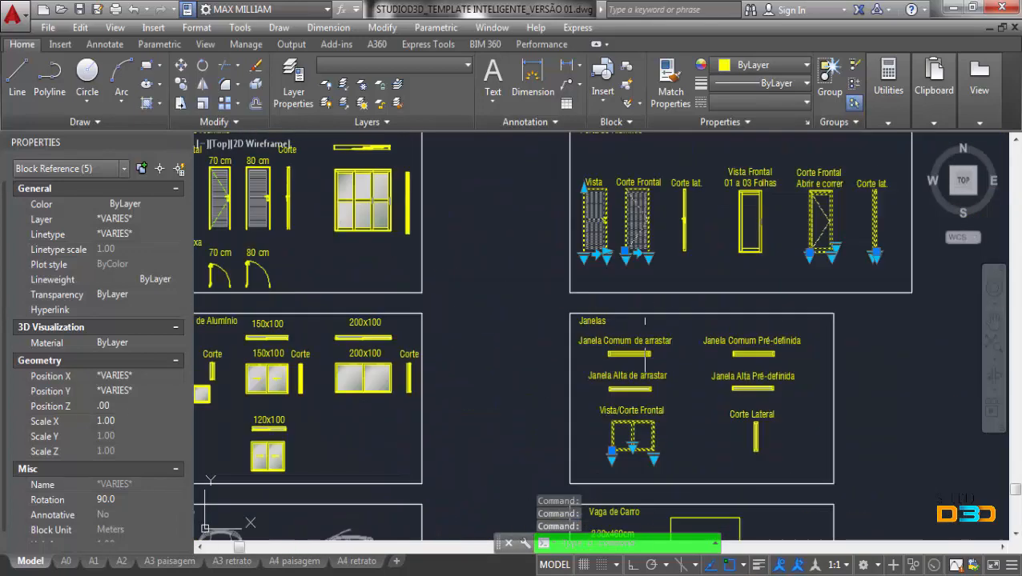
# - Select the parking space block under Vaga de Carro, set its size to 230x460cm, and reopen its size options
pyautogui.scroll(-5, 645, 320)
pyautogui.scroll(5, 618, 393)
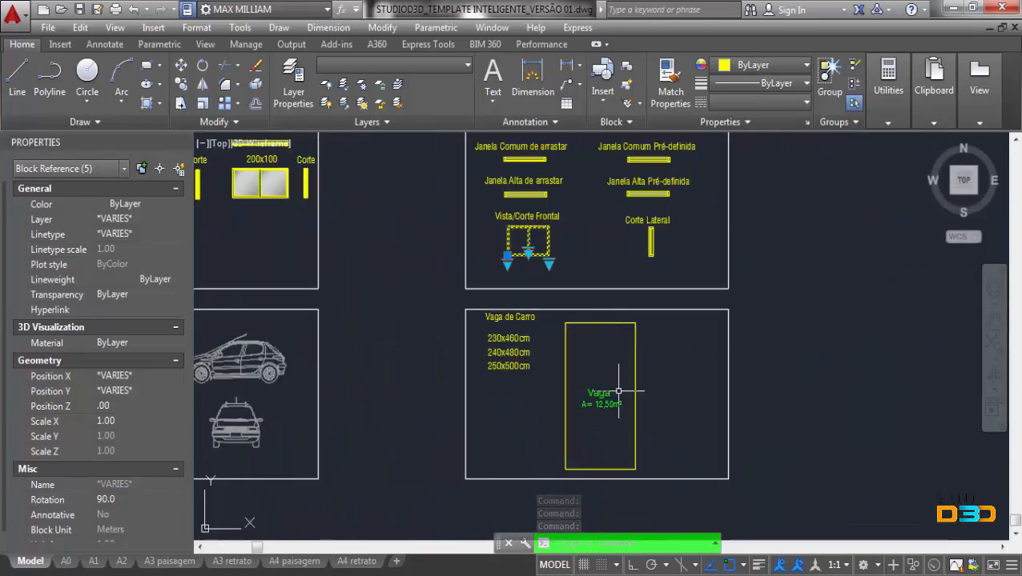
pyautogui.moveTo(618, 392); pyautogui.dragTo(575, 326, button='middle')
pyautogui.scroll(2, 576, 328)
pyautogui.press('Escape')
pyautogui.click(634, 347)
pyautogui.click(579, 308)
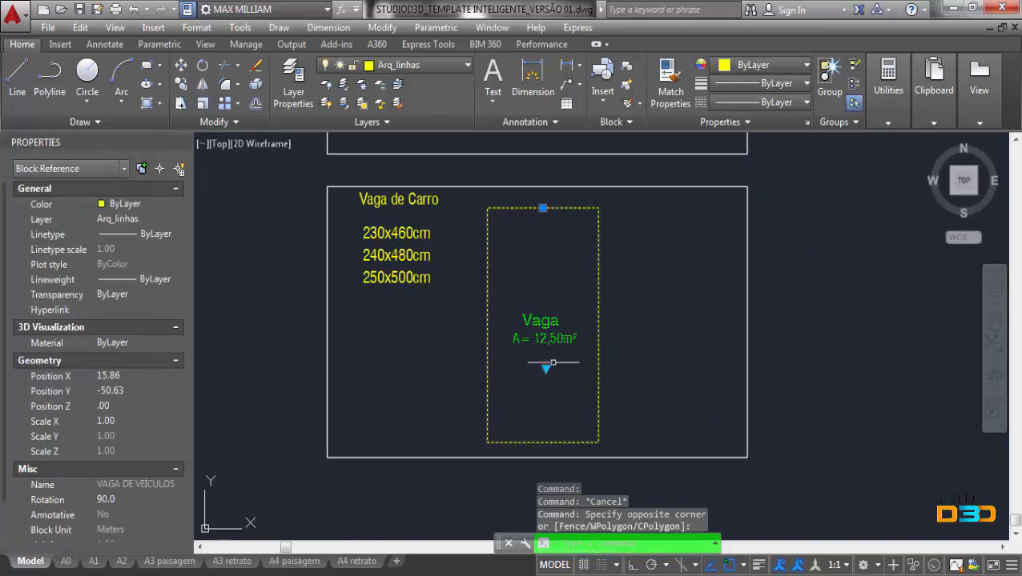
pyautogui.click(545, 369)
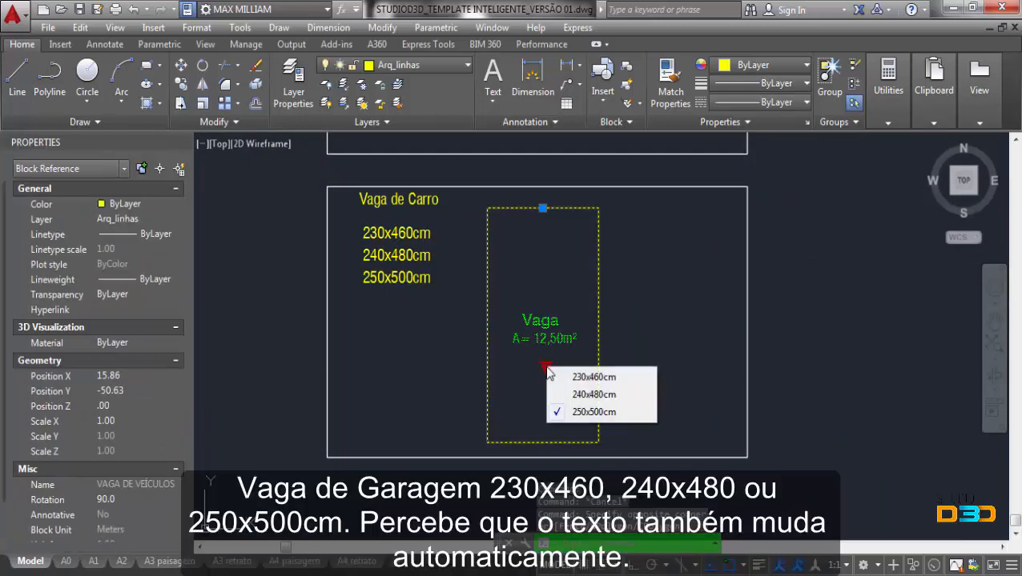
pyautogui.click(593, 377)
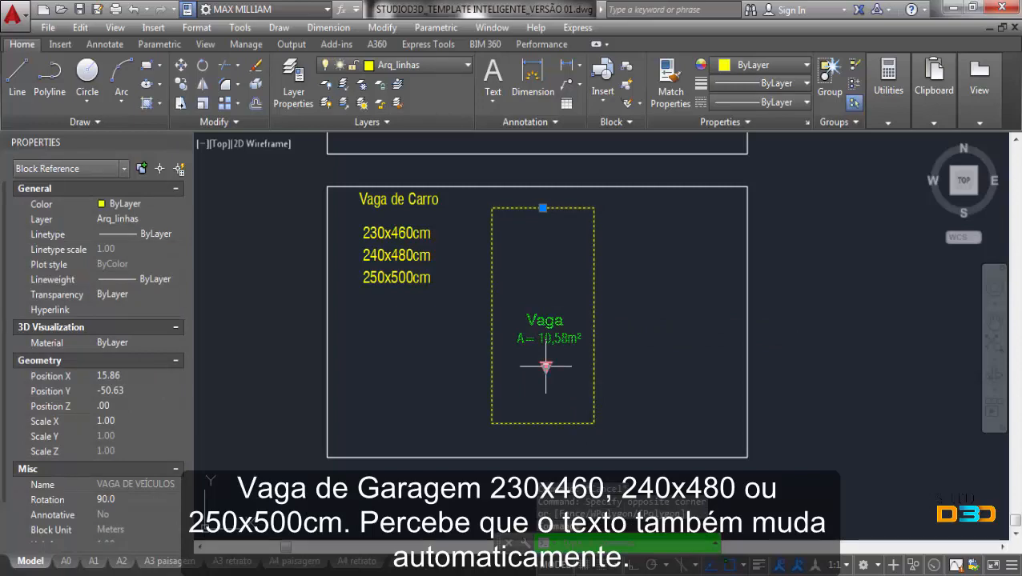
pyautogui.click(546, 367)
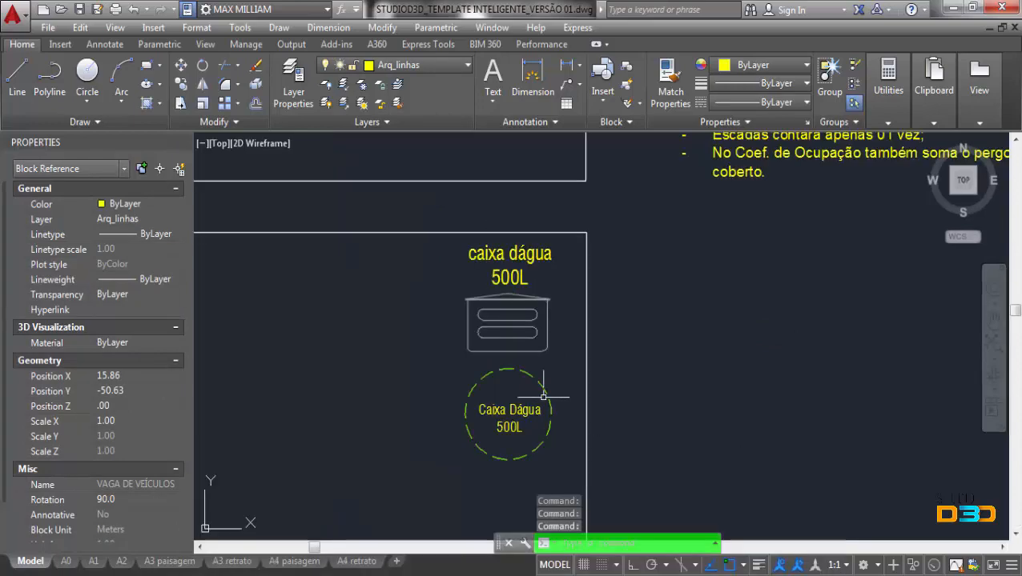
# - Select the circular Caixa Dágua plan block, try capacities of 250L, 750L and 3000L, and return it to 500L
pyautogui.scroll(2, 543, 396)
pyautogui.press('Escape')
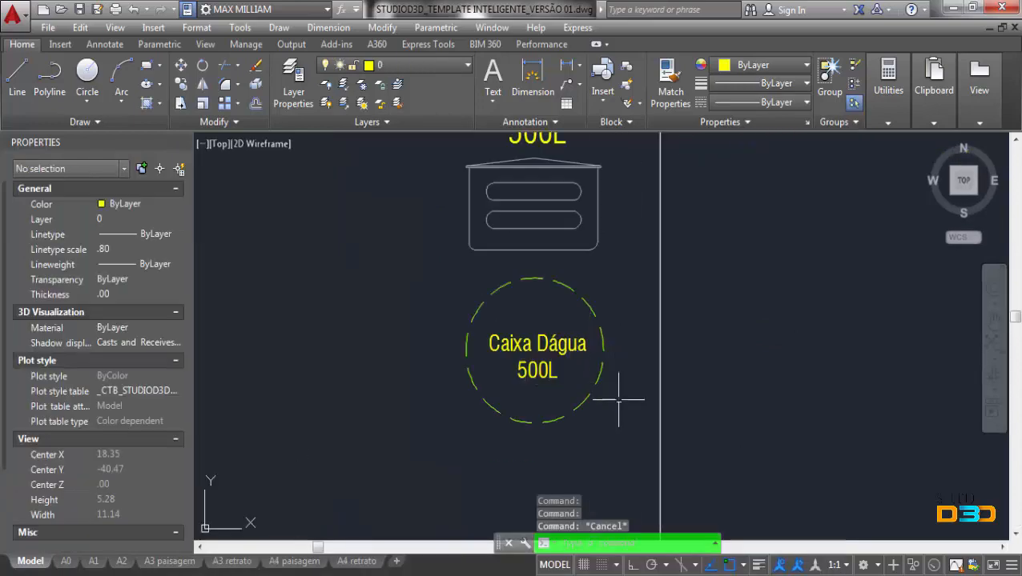
pyautogui.click(534, 336)
pyautogui.click(534, 351)
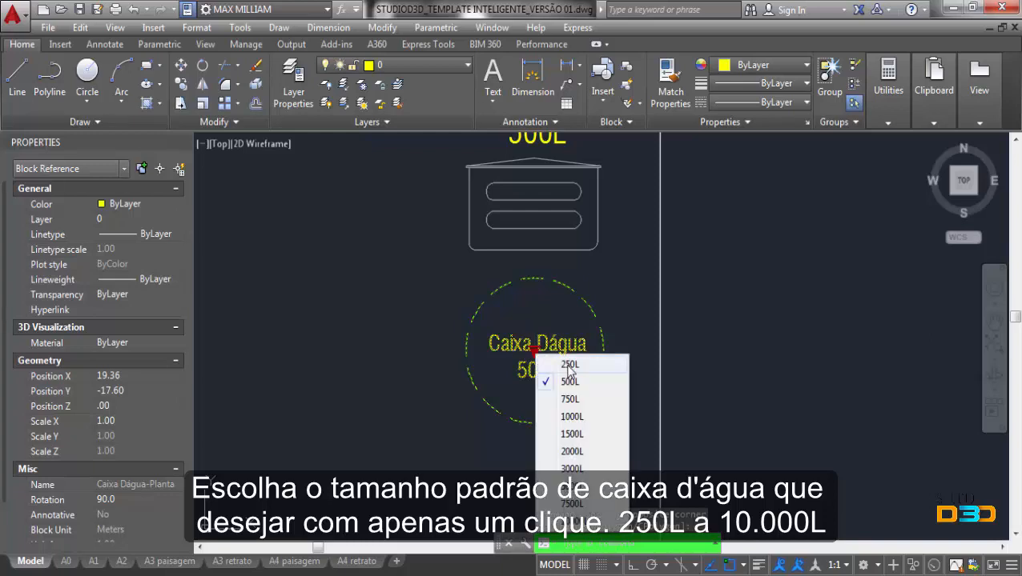
pyautogui.click(569, 365)
pyautogui.click(534, 351)
pyautogui.click(568, 399)
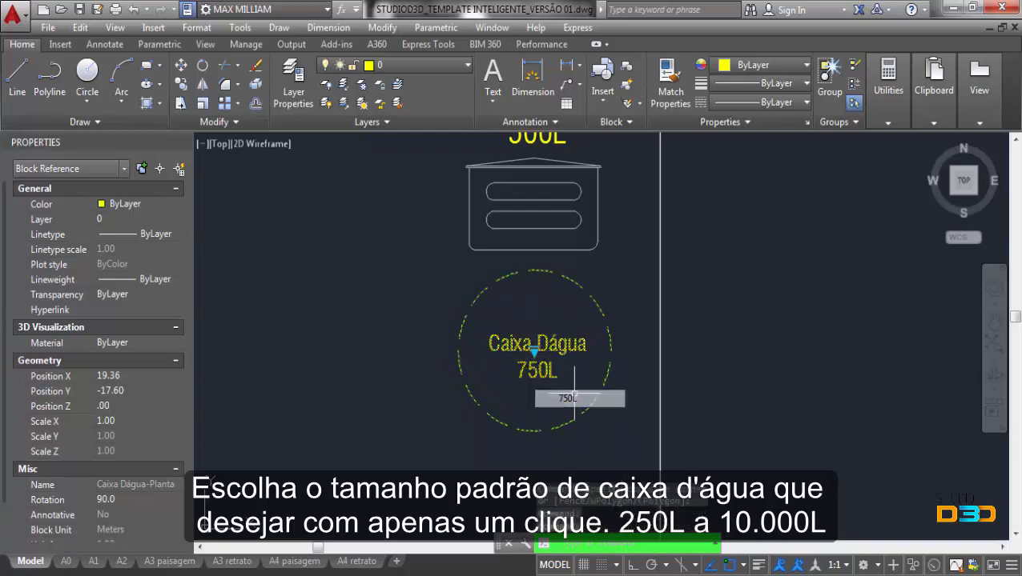
pyautogui.click(534, 350)
pyautogui.click(570, 469)
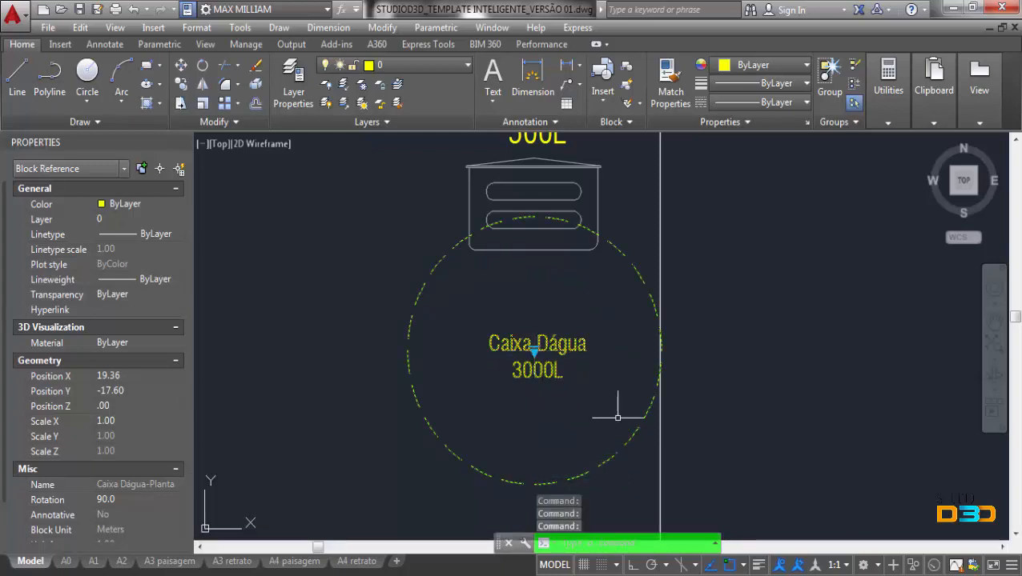
pyautogui.click(534, 350)
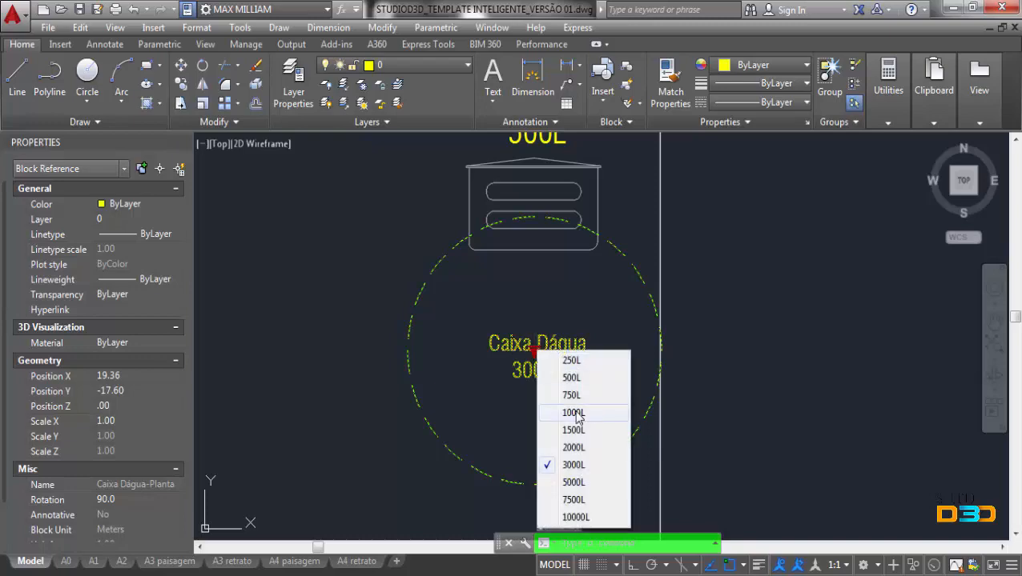
pyautogui.click(571, 378)
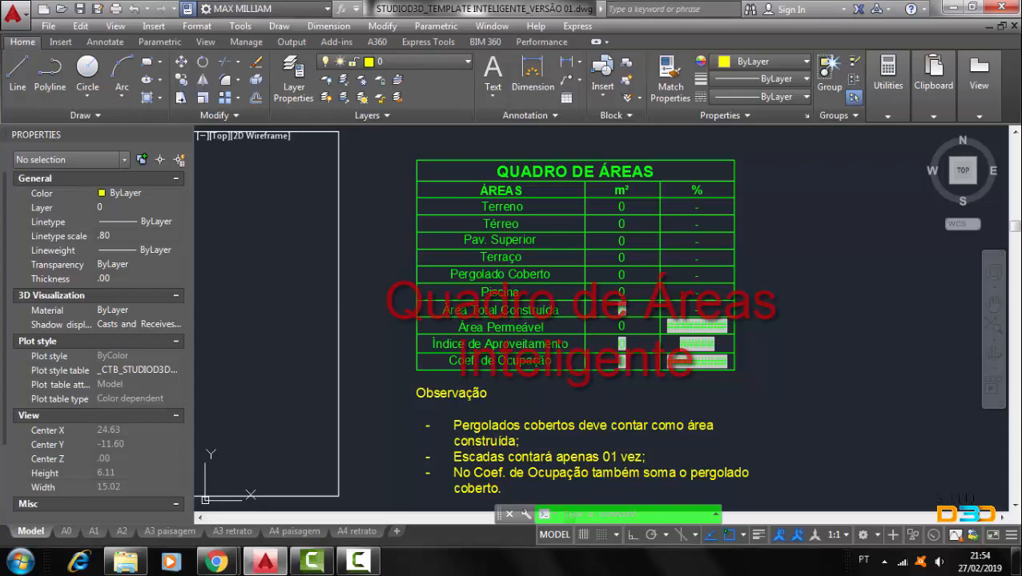
# - Set the Terreno area in the m² column of the QUADRO DE ÁREAS table to 500
pyautogui.moveTo(762, 334)
pyautogui.mouseDown(button='middle')
pyautogui.moveTo(741, 356)
pyautogui.moveTo(756, 343)
pyautogui.mouseUp(button='middle')
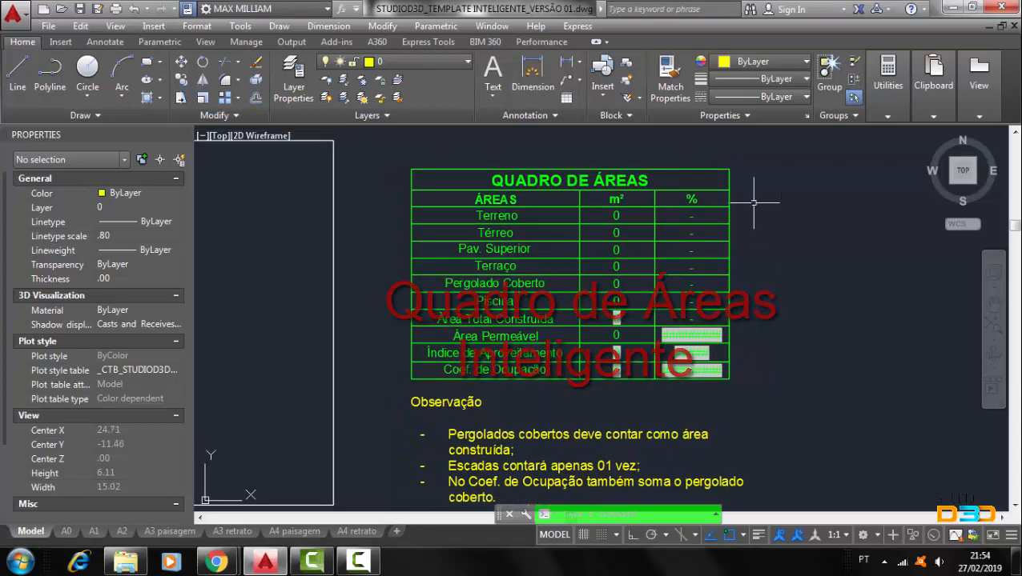
pyautogui.doubleClick(616, 217)
pyautogui.write('5')
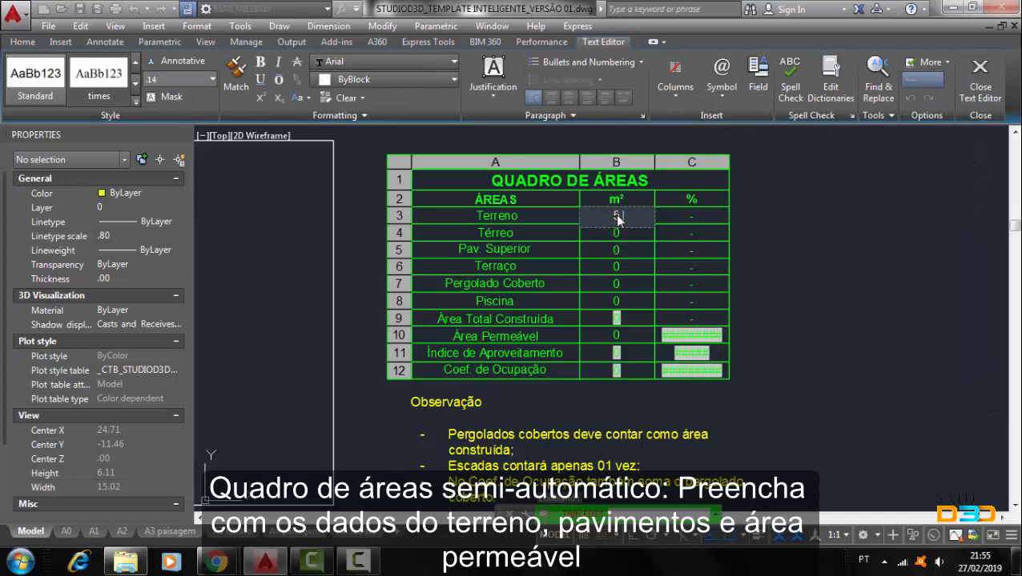
pyautogui.write('00')
pyautogui.click(615, 239)
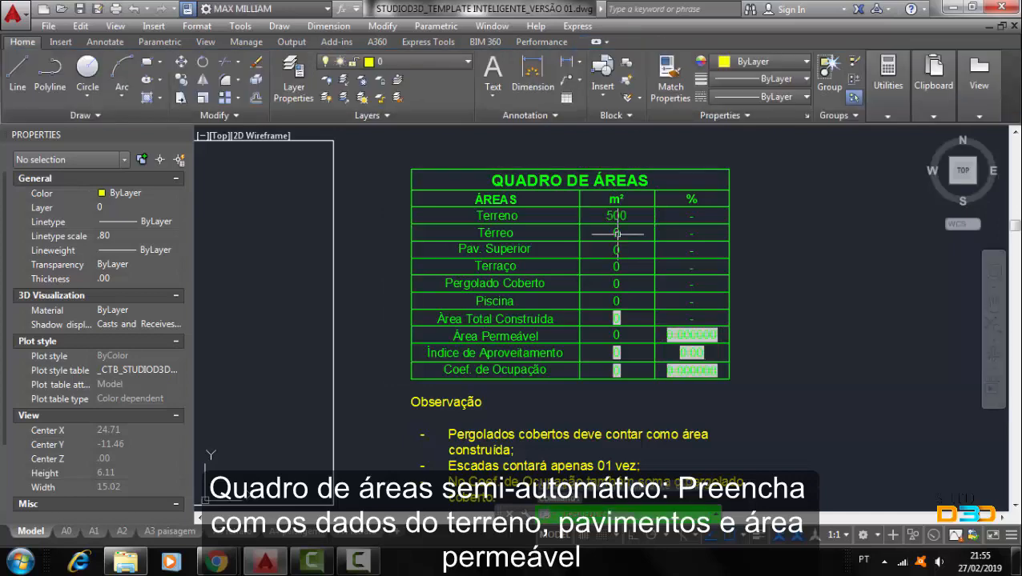
# - Fill in the m² values for the floors in the areas table: 230 for Térreo and 120 for Pav. Superior
pyautogui.click(615, 233)
pyautogui.doubleClick(615, 233)
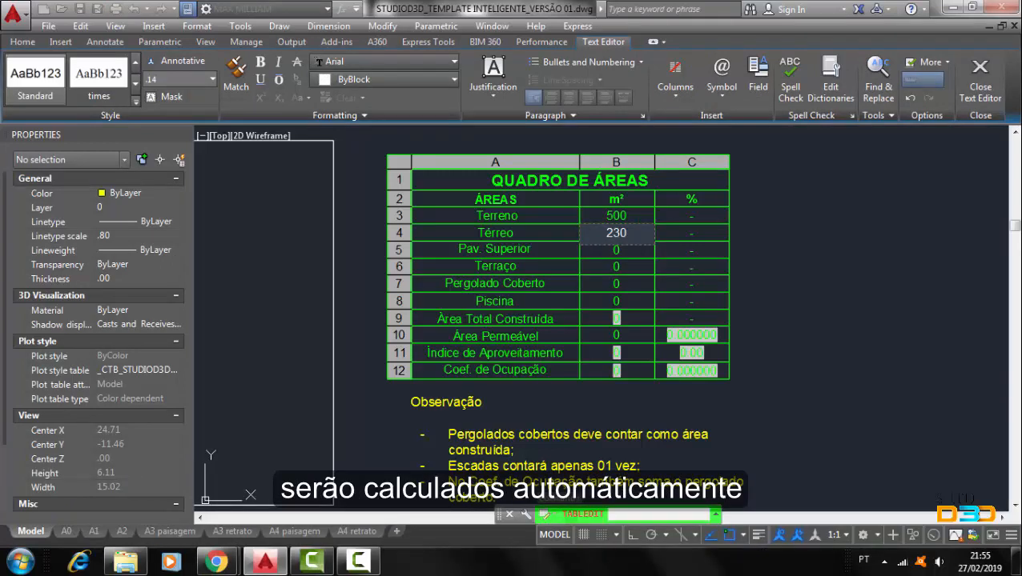
pyautogui.click(619, 247)
pyautogui.click(617, 249)
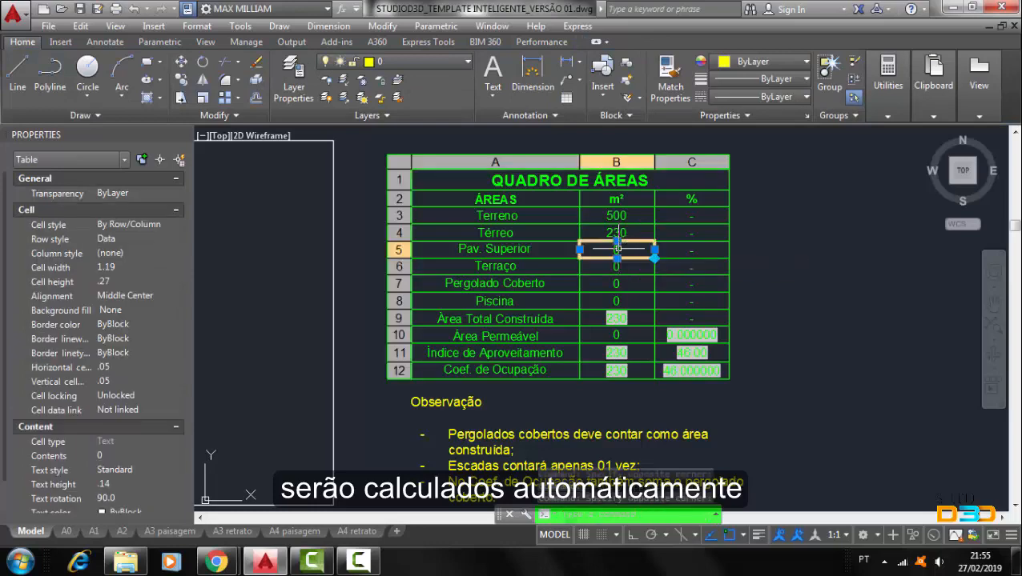
pyautogui.doubleClick(618, 249)
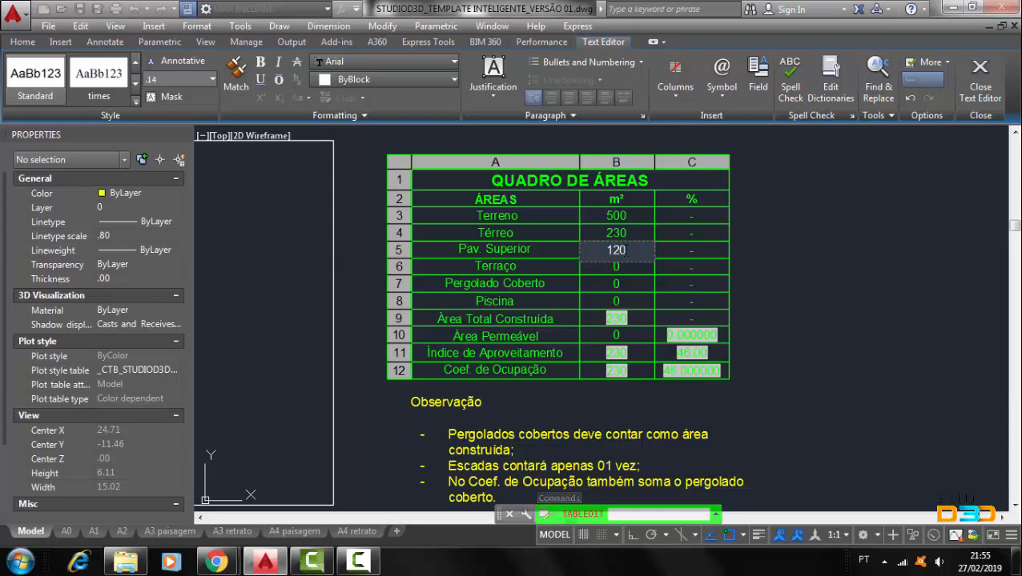
pyautogui.press('Return')
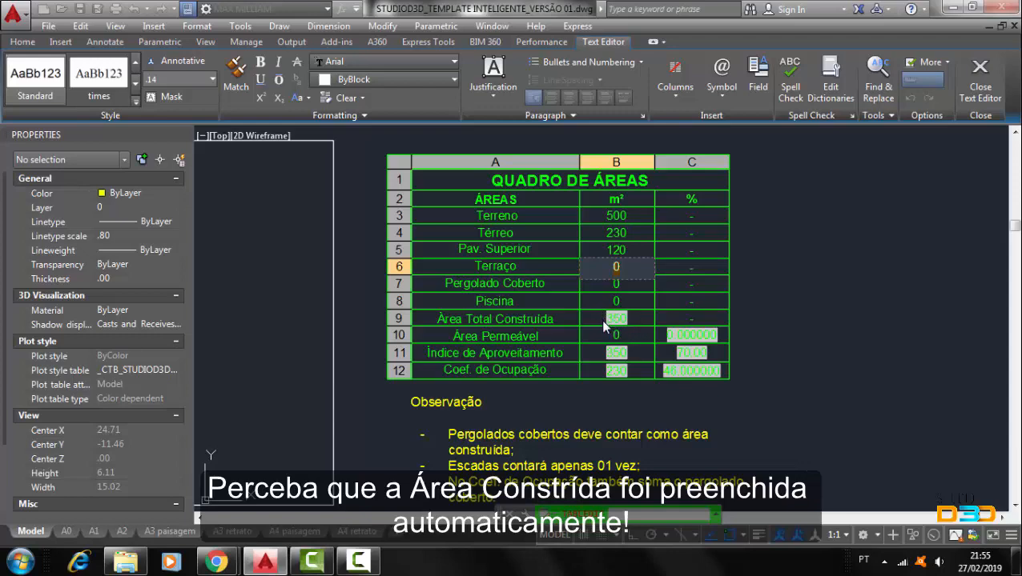
pyautogui.click(614, 344)
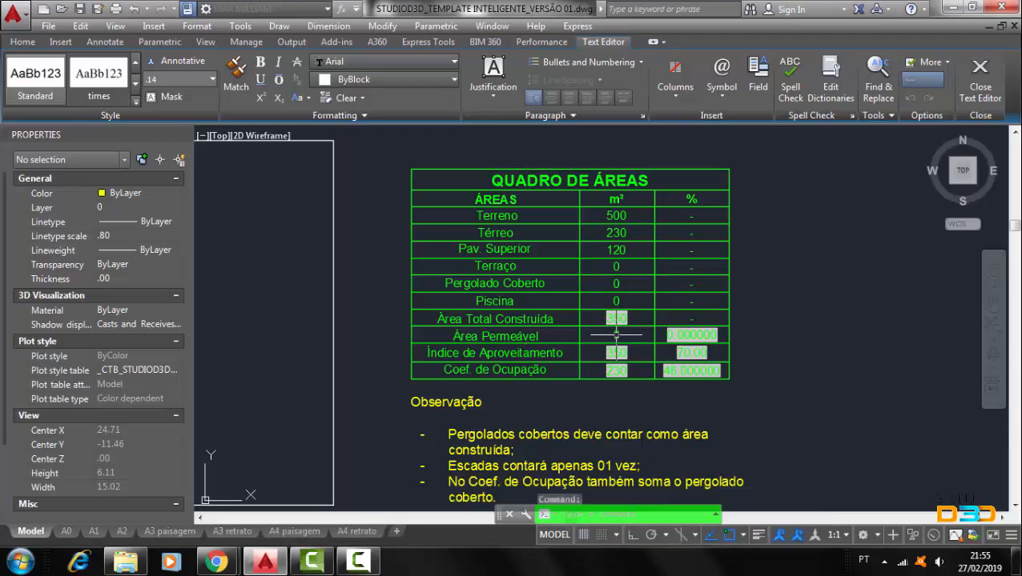
# - Set the Área Permeável value in the m² column to 130 and finish editing the table
pyautogui.click(615, 336)
pyautogui.doubleClick(615, 335)
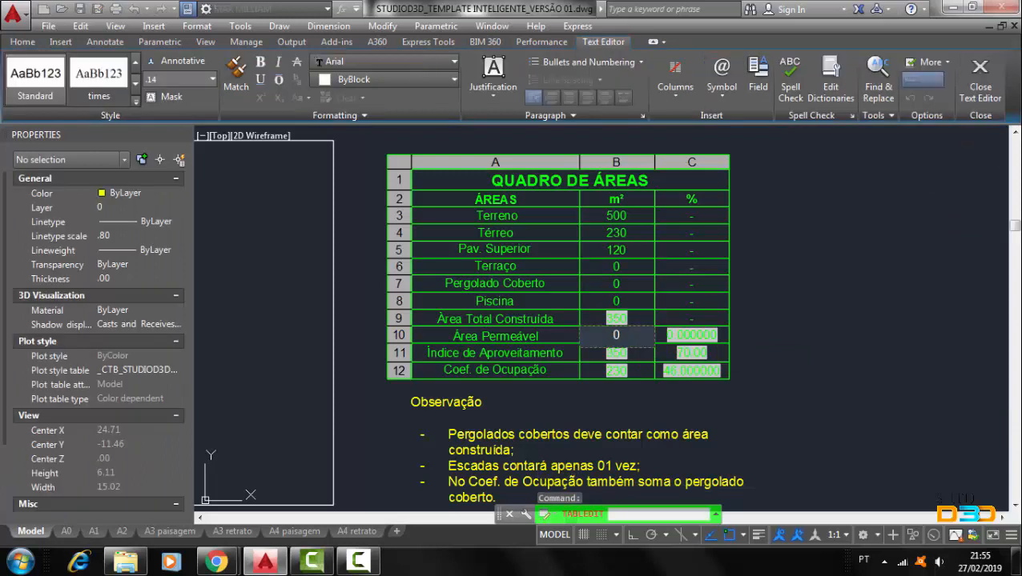
pyautogui.write('130')
pyautogui.press('Return')
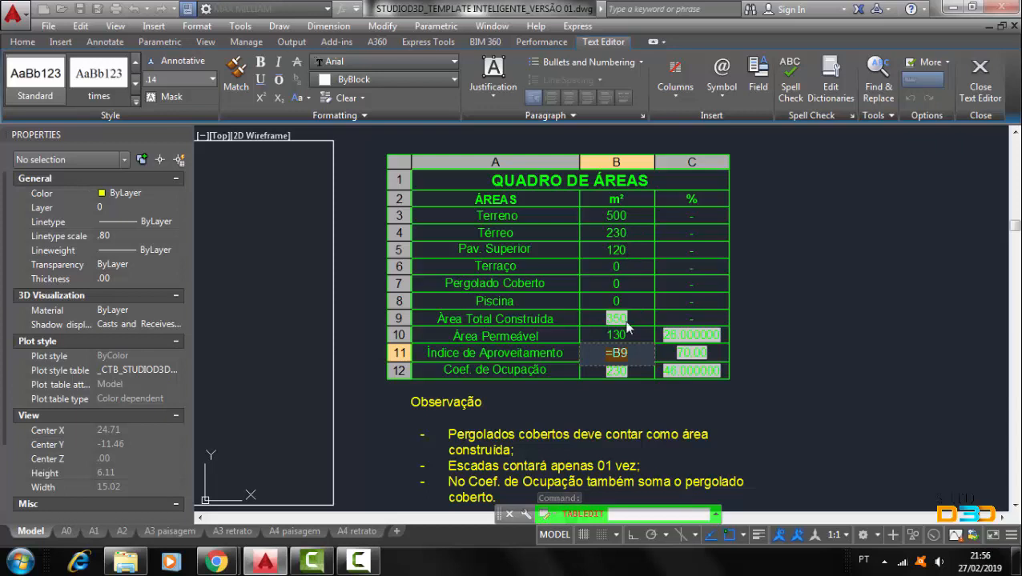
pyautogui.click(753, 328)
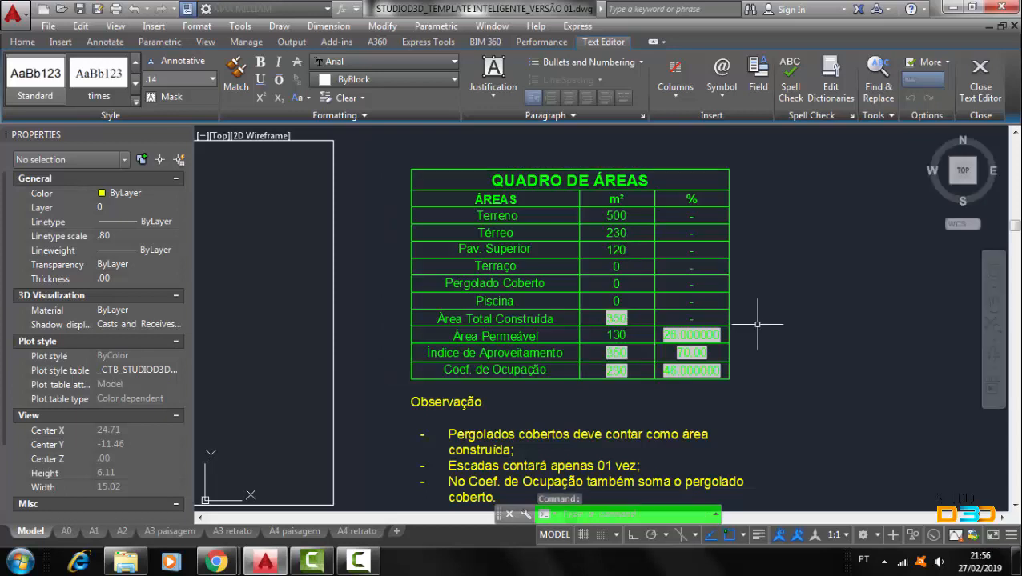